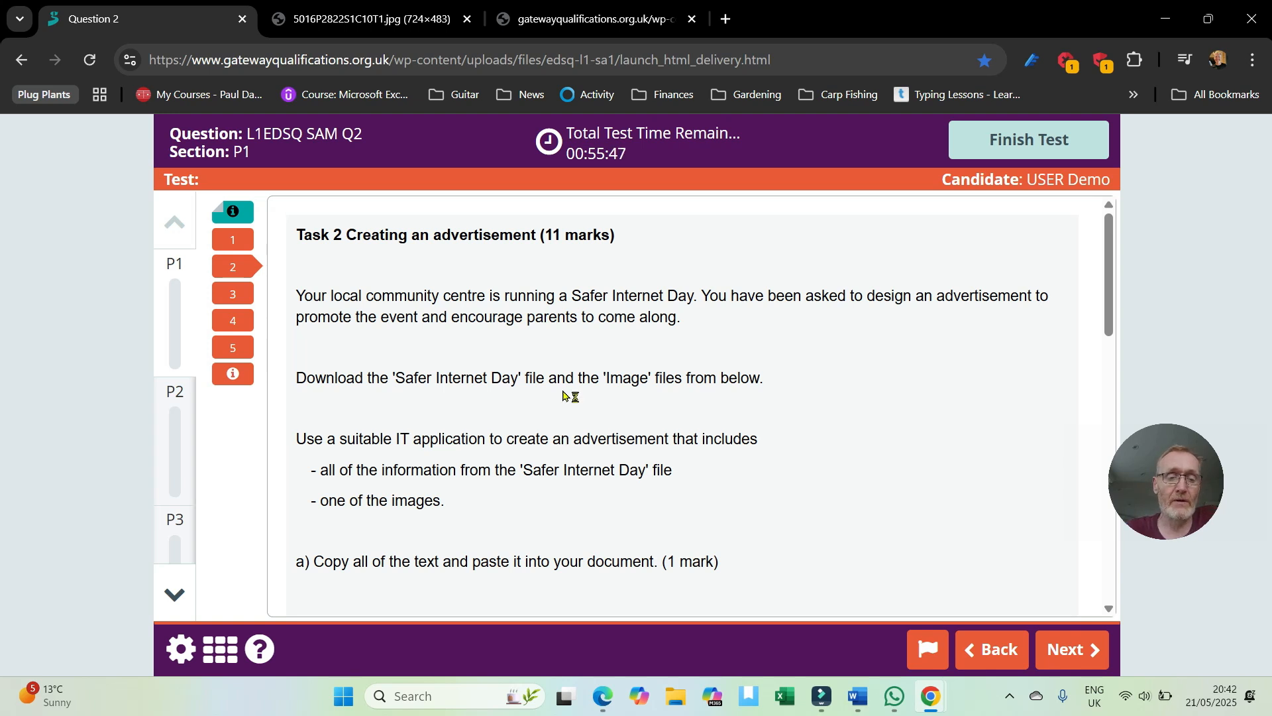
# - Open the Safer Internet Day text file from the Task 2 downloads and close the duplicate page
pyautogui.scroll(-1, 565, 396)
pyautogui.scroll(-15, 530, 344)
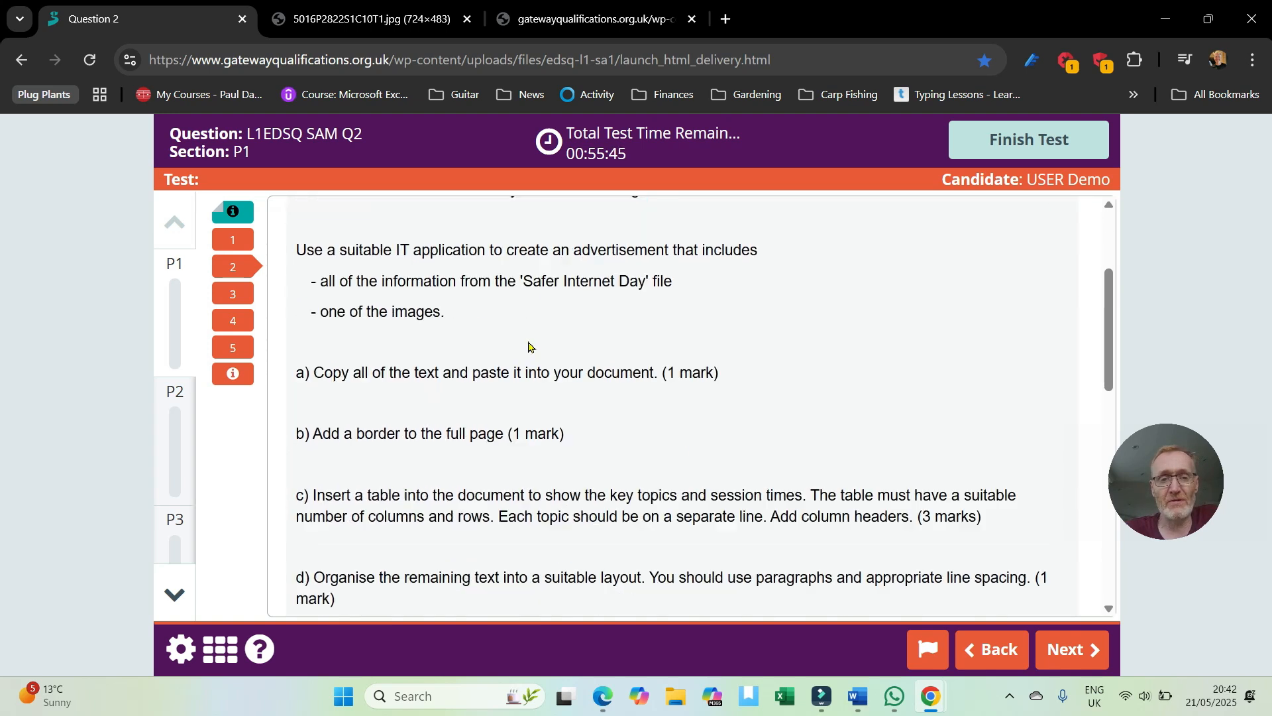
pyautogui.scroll(-3, 530, 346)
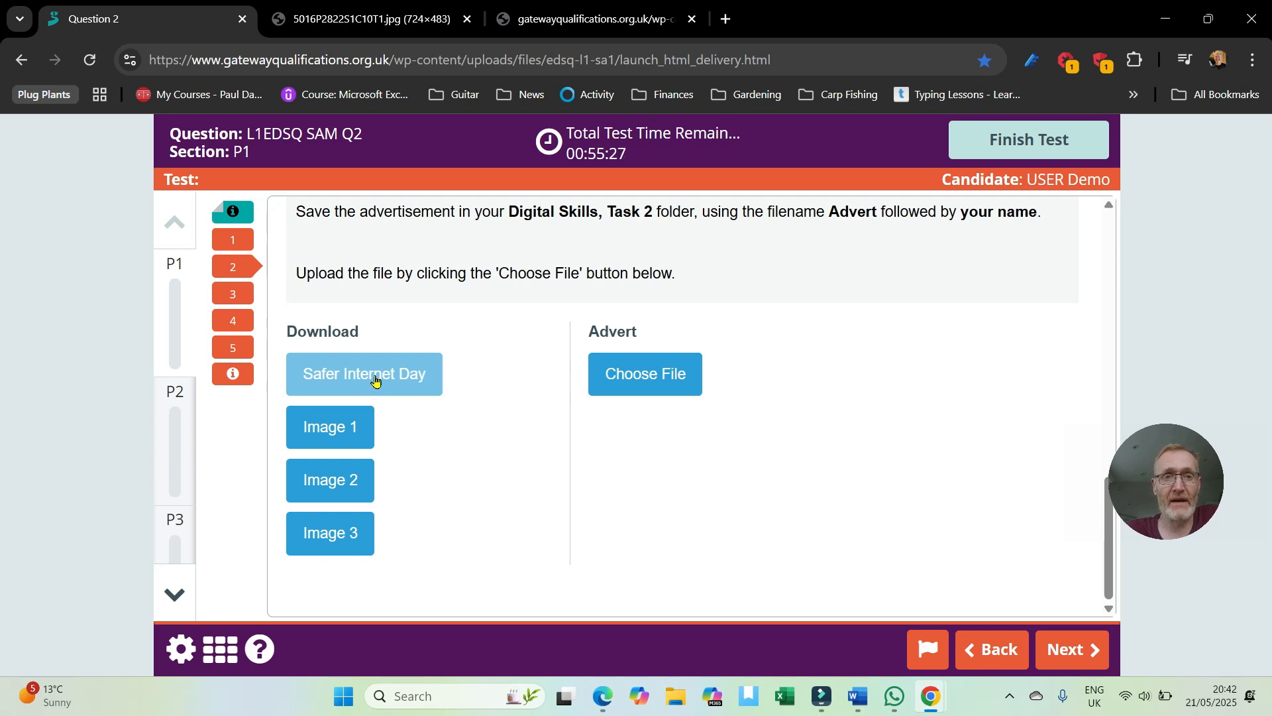
pyautogui.click(374, 380)
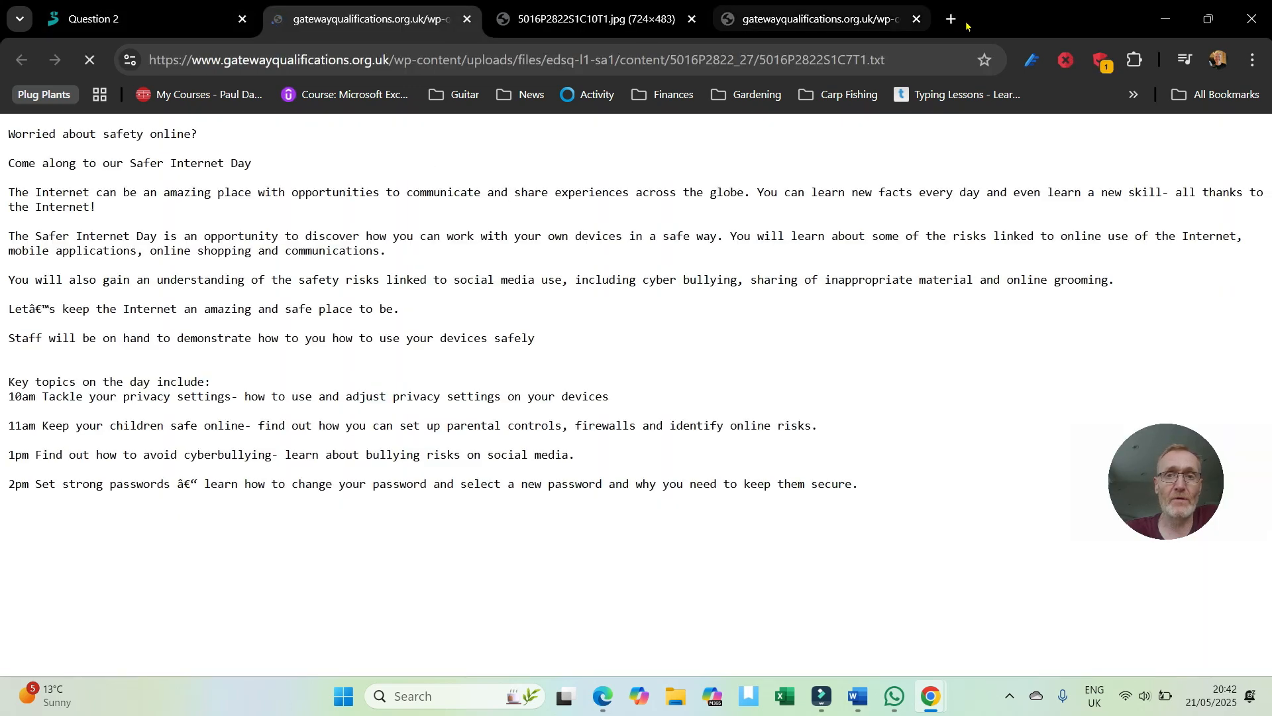
pyautogui.click(917, 18)
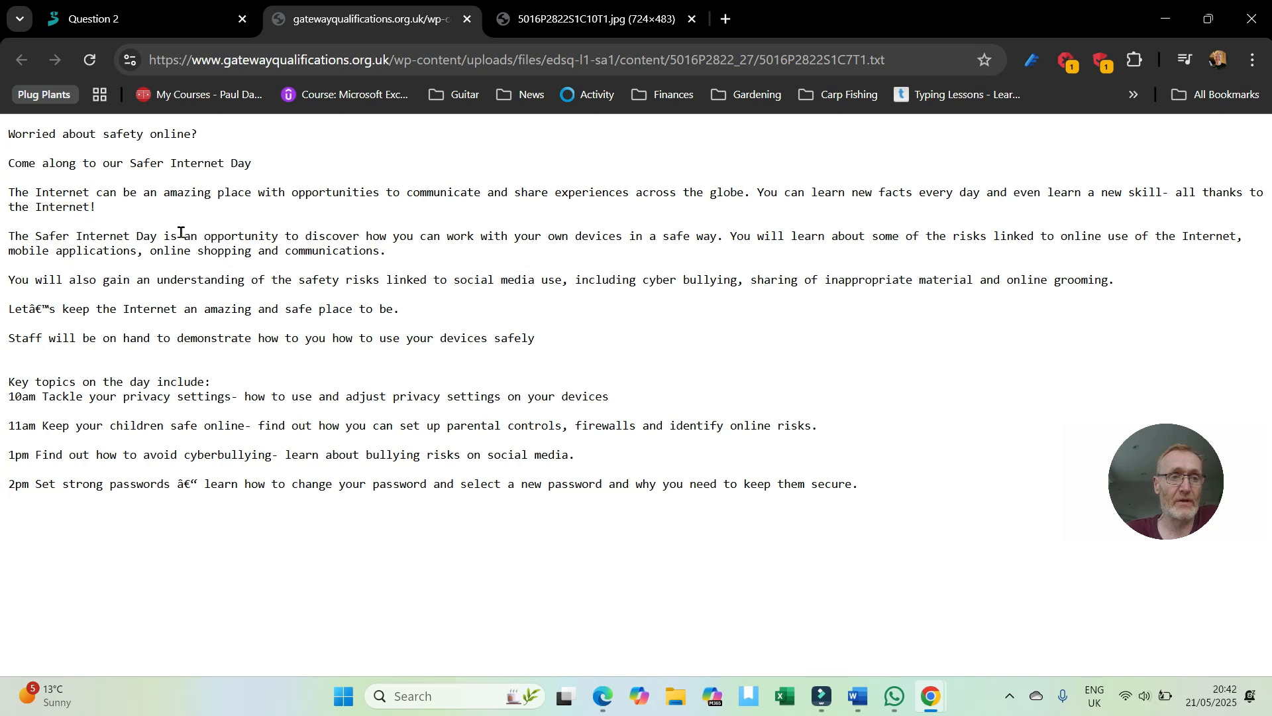
pyautogui.click(151, 239)
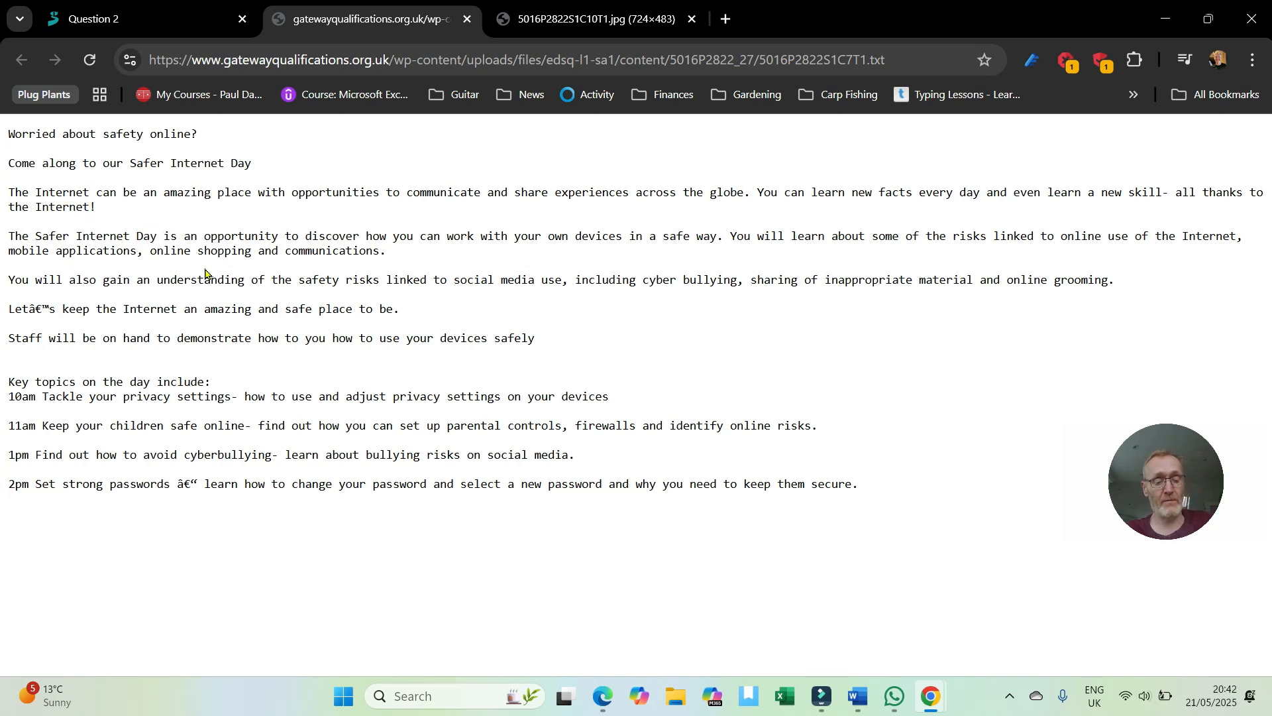
pyautogui.hotkey('ctrl', 'a')
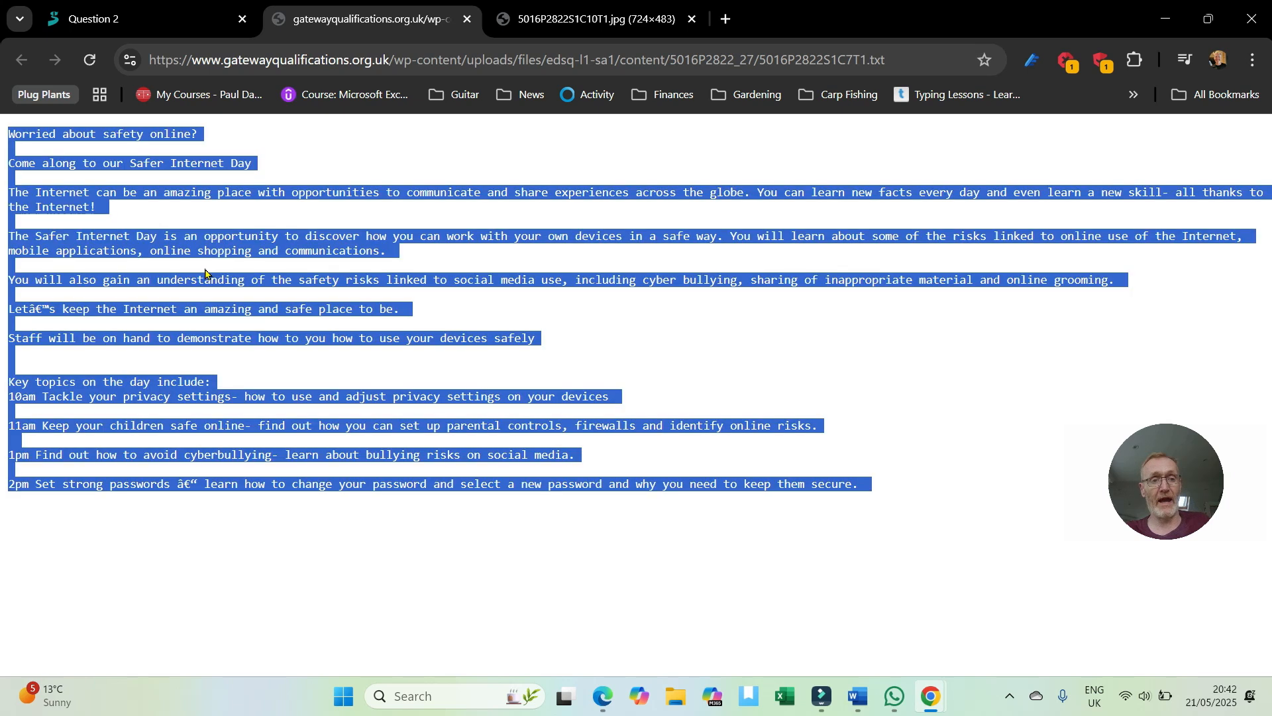
pyautogui.click(623, 350)
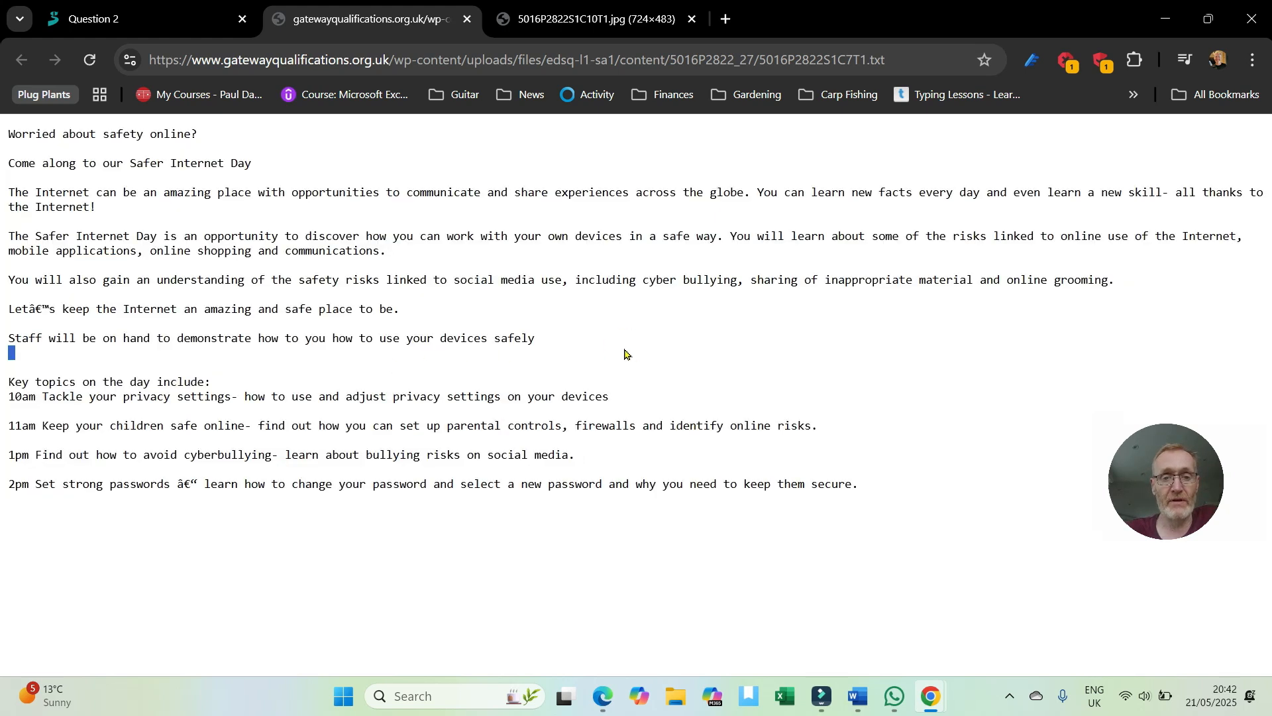
pyautogui.click(867, 488)
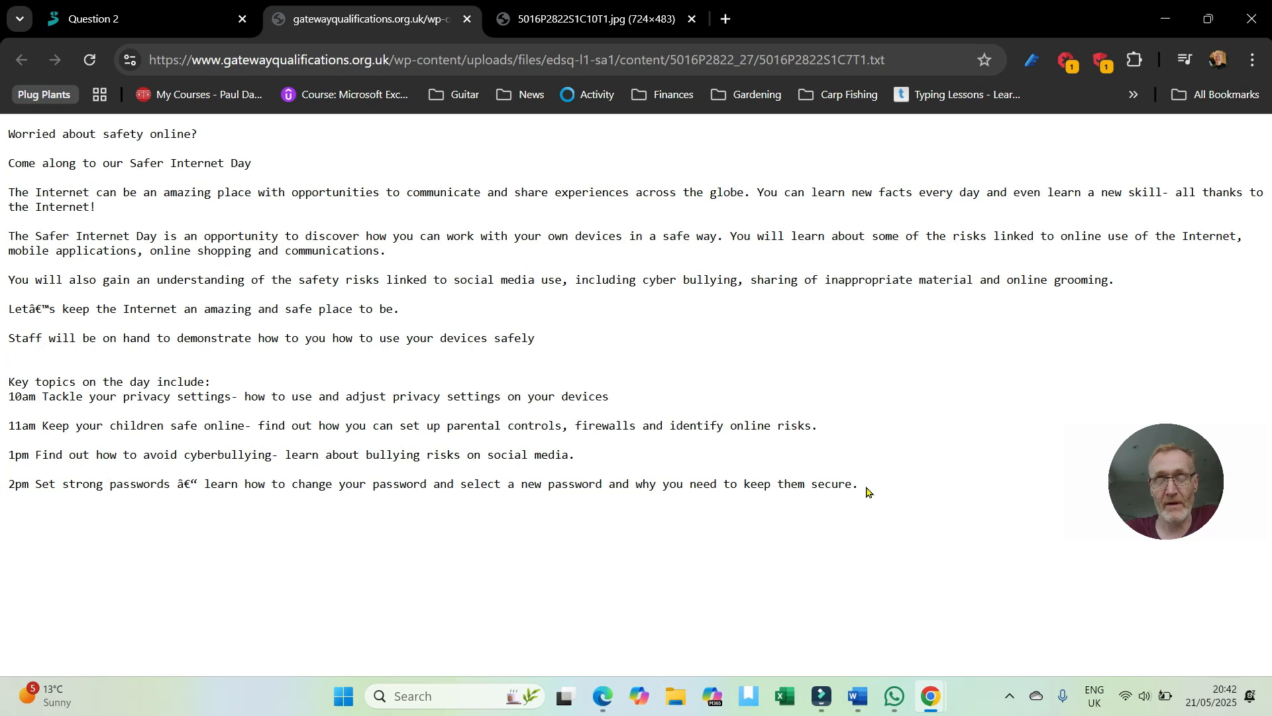
# - Copy all of the Safer Internet Day text, from "Worried about safety online?" through the 2pm session line
pyautogui.moveTo(866, 489); pyautogui.dragTo(8, 136)
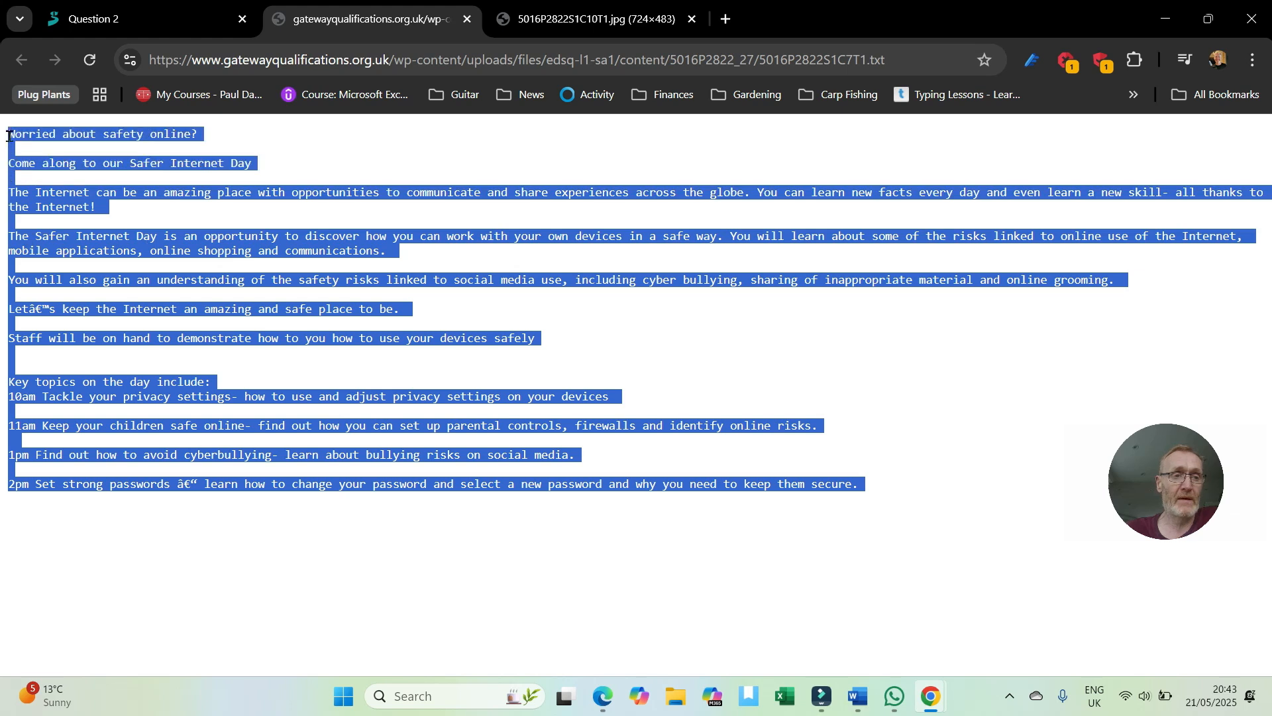
pyautogui.rightClick(259, 244)
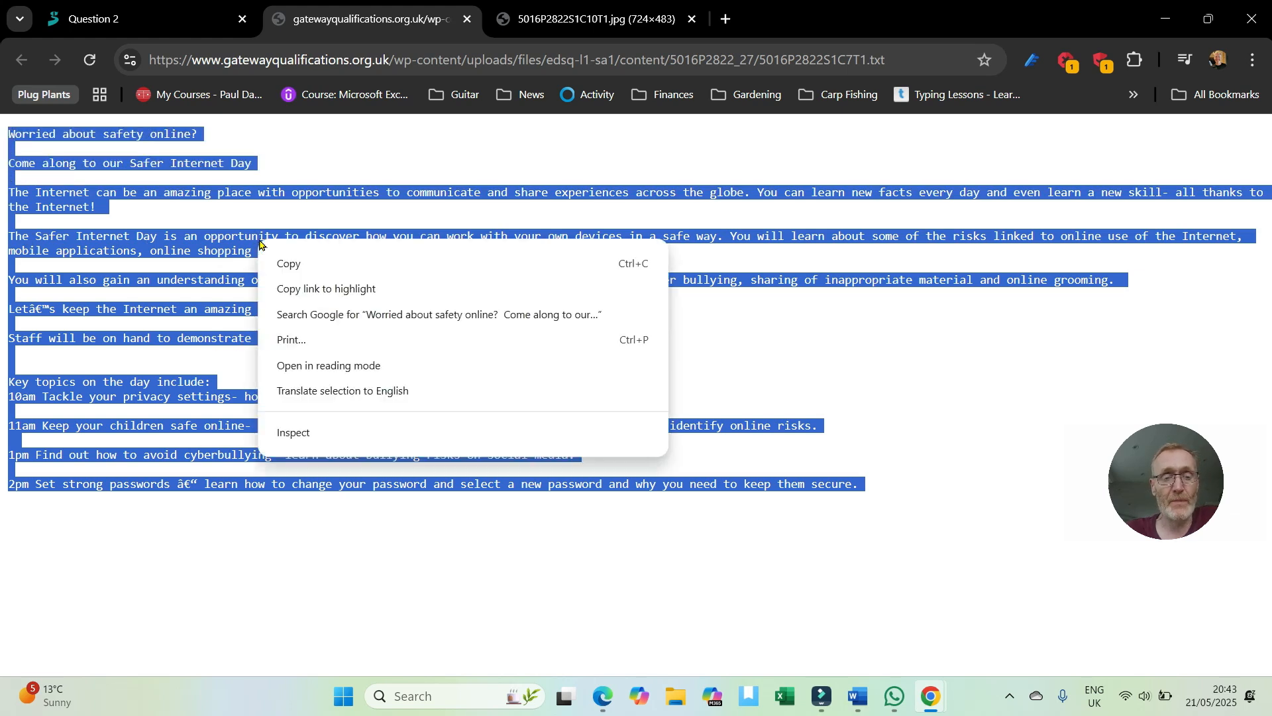
pyautogui.click(295, 265)
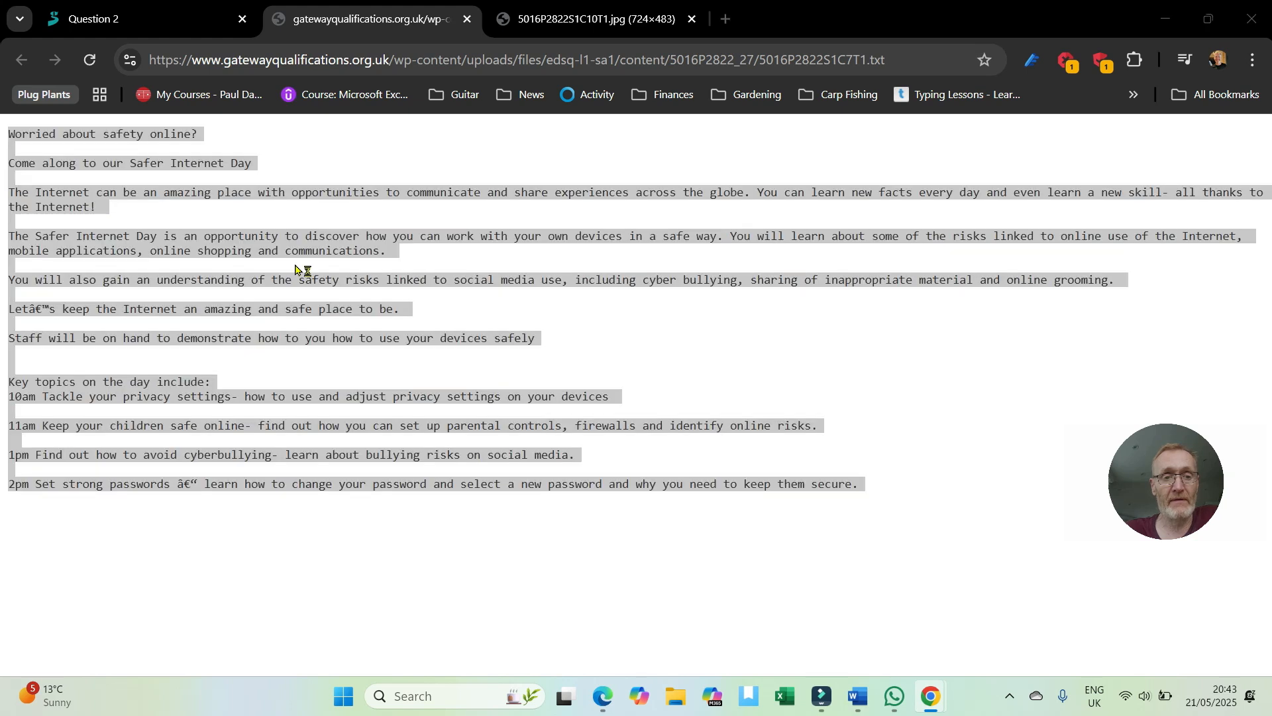
pyautogui.rightClick(296, 265)
pyautogui.click(317, 274)
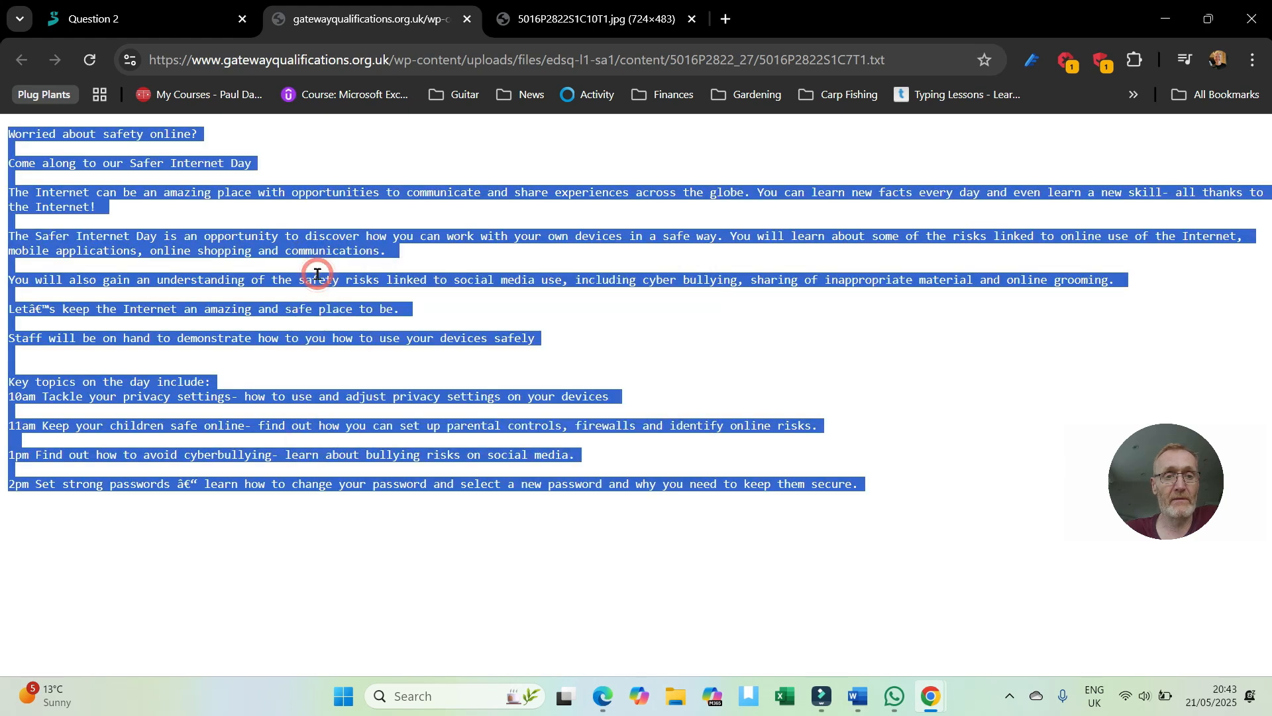
# - Switch to the blank Word document and paste the copied Safer Internet Day text
pyautogui.click(856, 696)
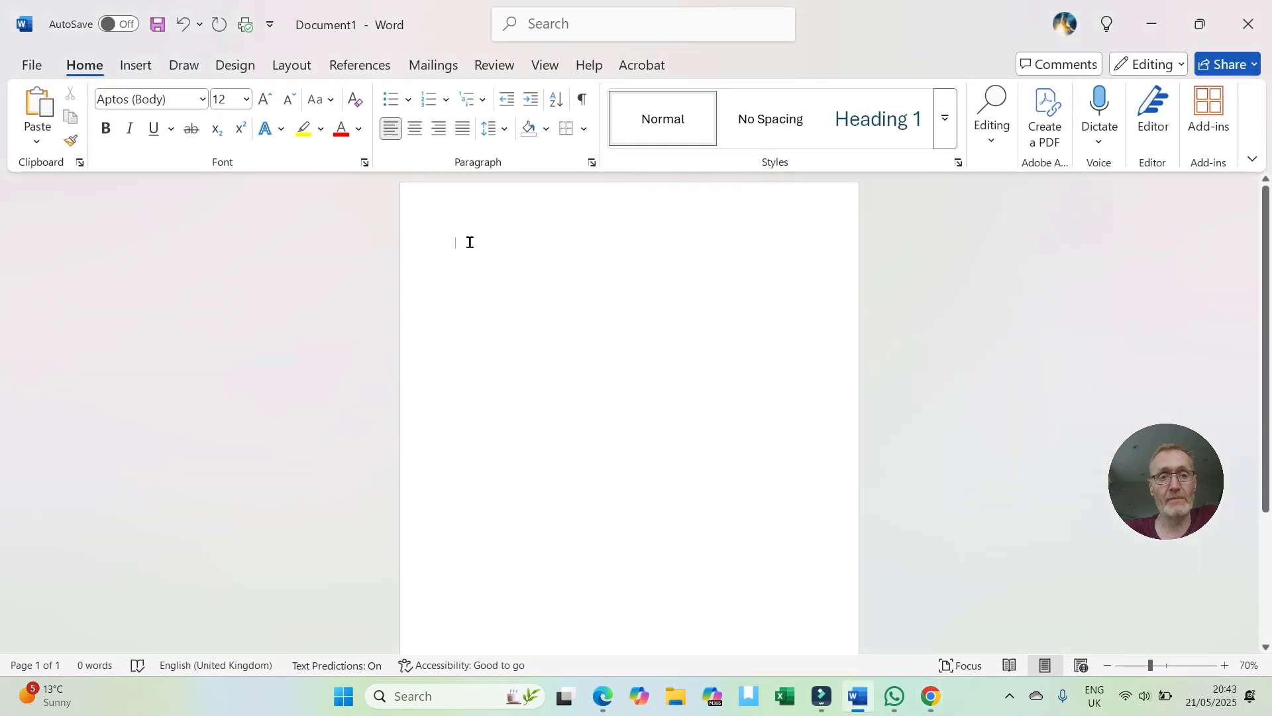
pyautogui.hotkey('ctrl', 'v')
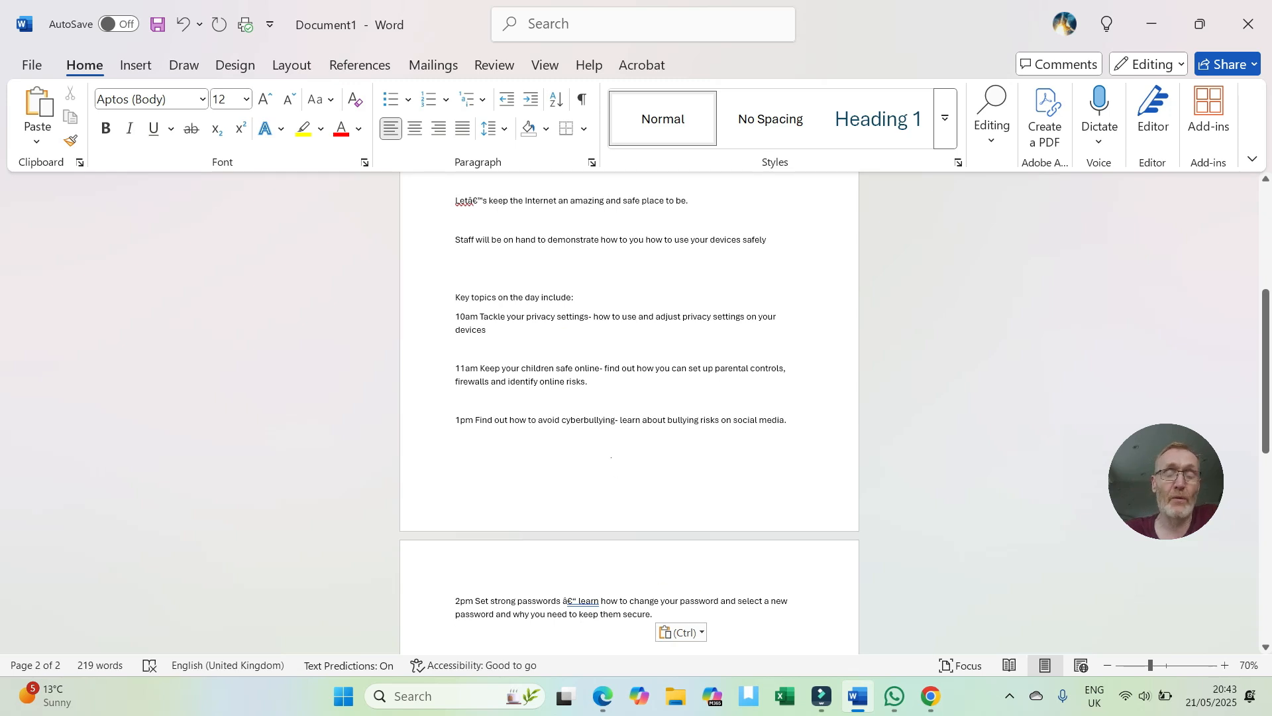
pyautogui.scroll(5, 611, 457)
pyautogui.scroll(3, 611, 462)
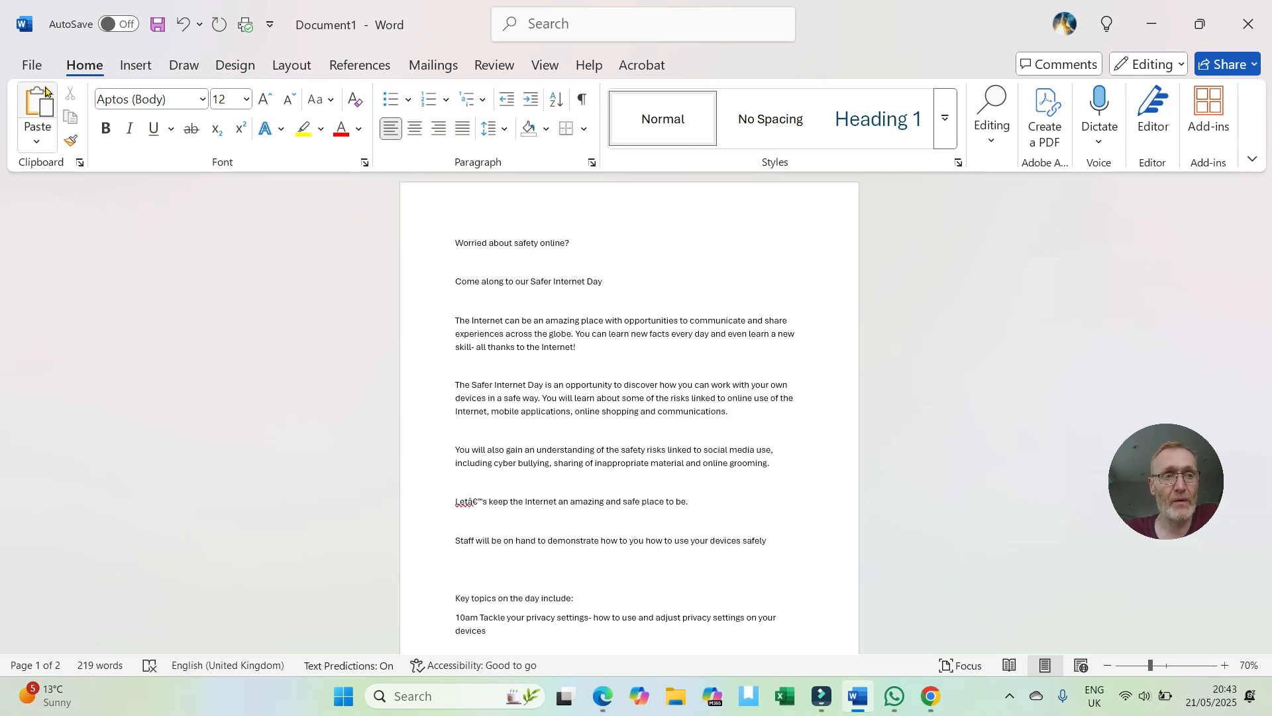
# - Paste the text a second time with its source formatting kept, and delete everything in the document
pyautogui.click(37, 145)
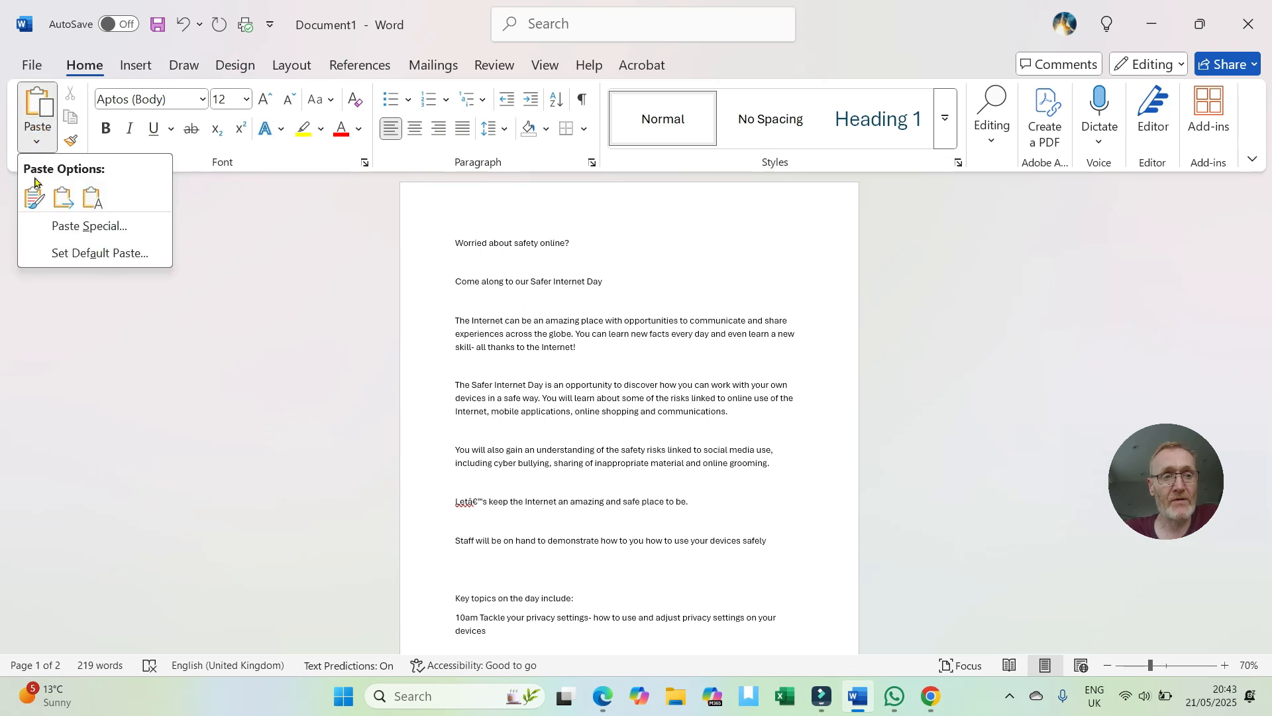
pyautogui.click(32, 198)
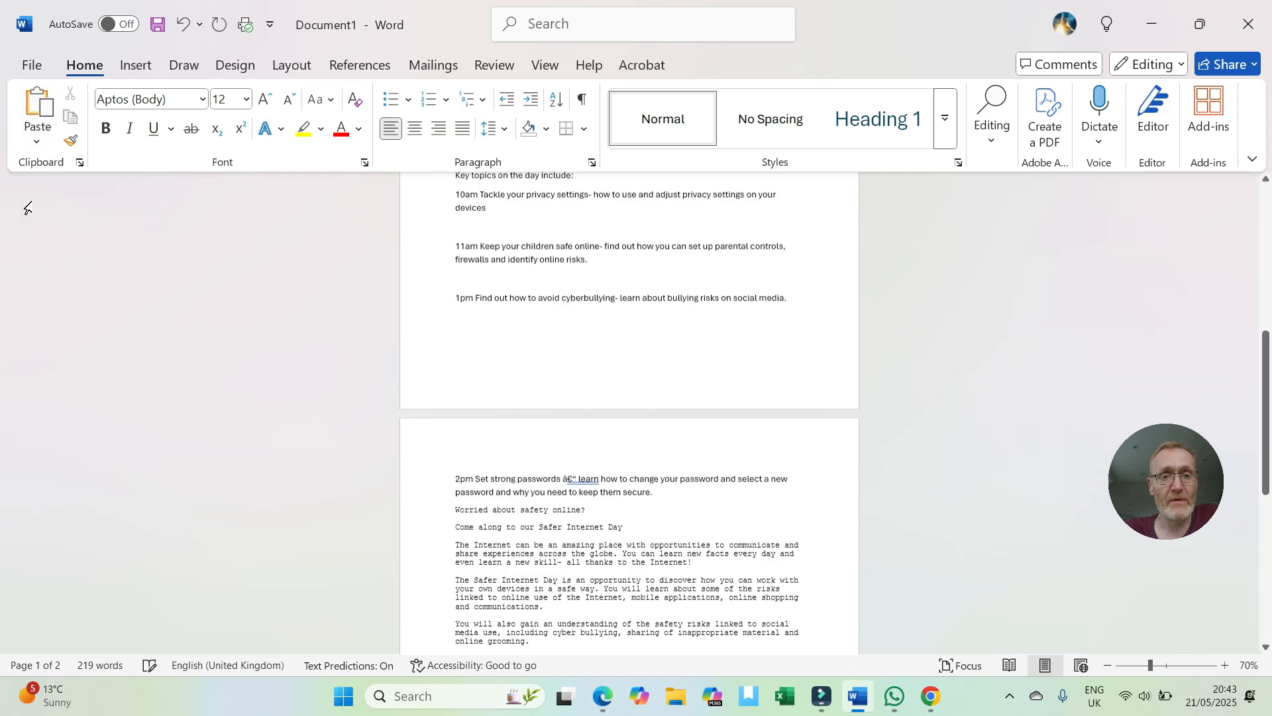
pyautogui.scroll(10, 675, 359)
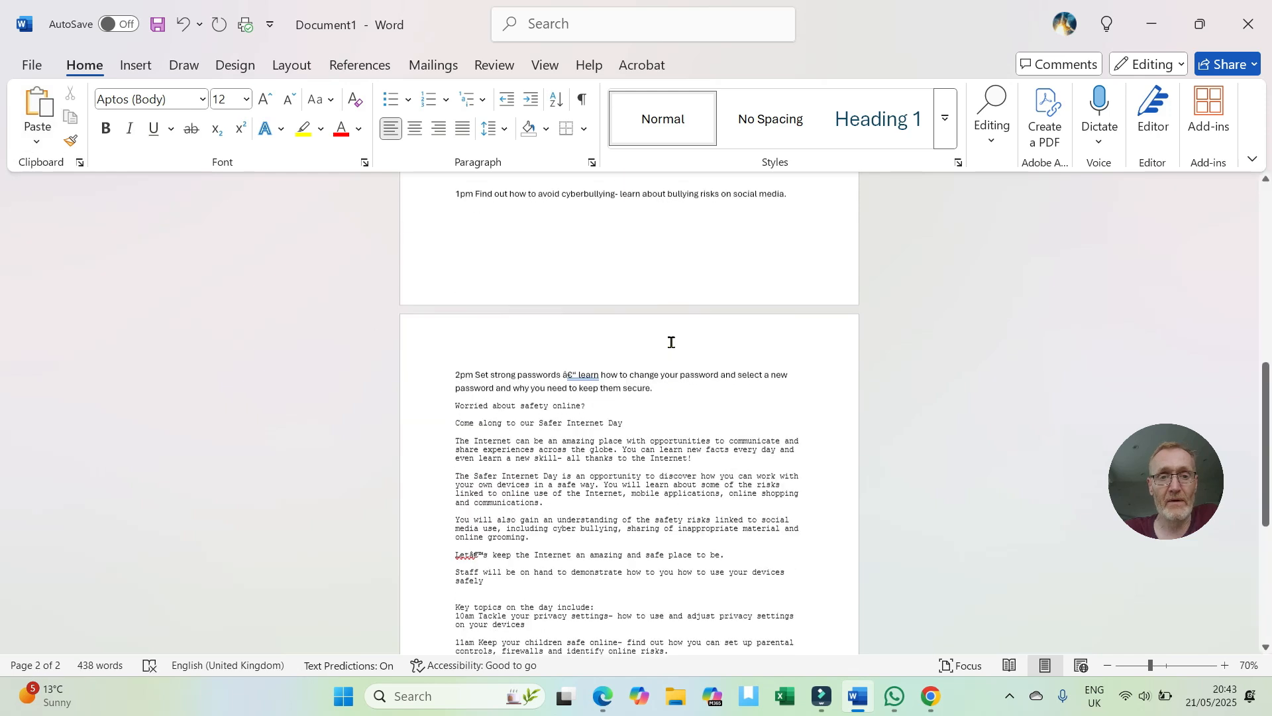
pyautogui.scroll(7, 672, 342)
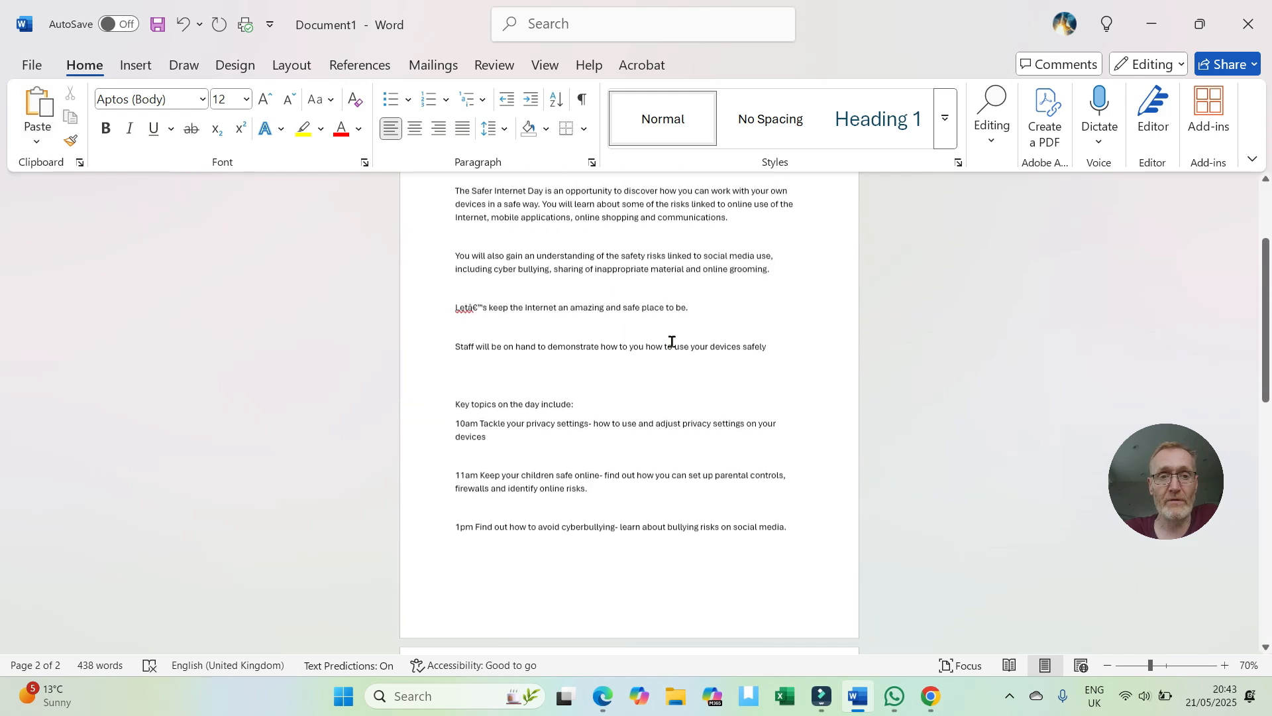
pyautogui.moveTo(455, 243); pyautogui.dragTo(756, 457)
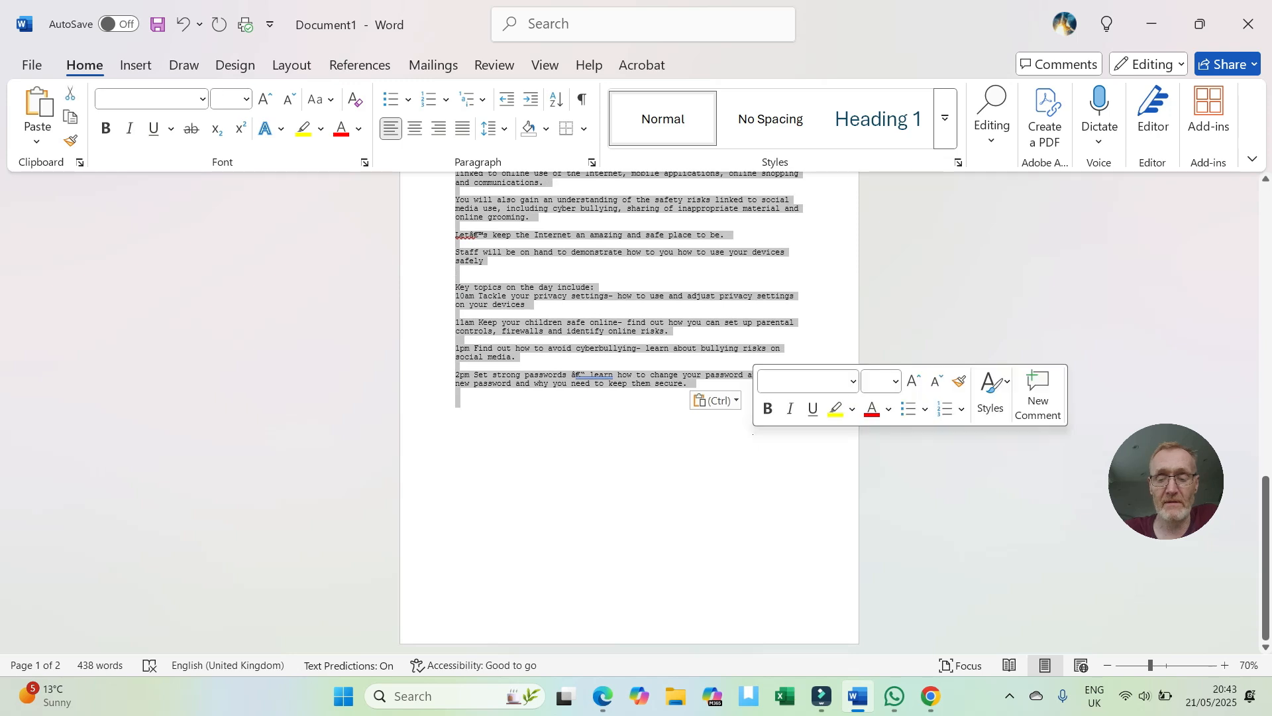
pyautogui.press('Delete')
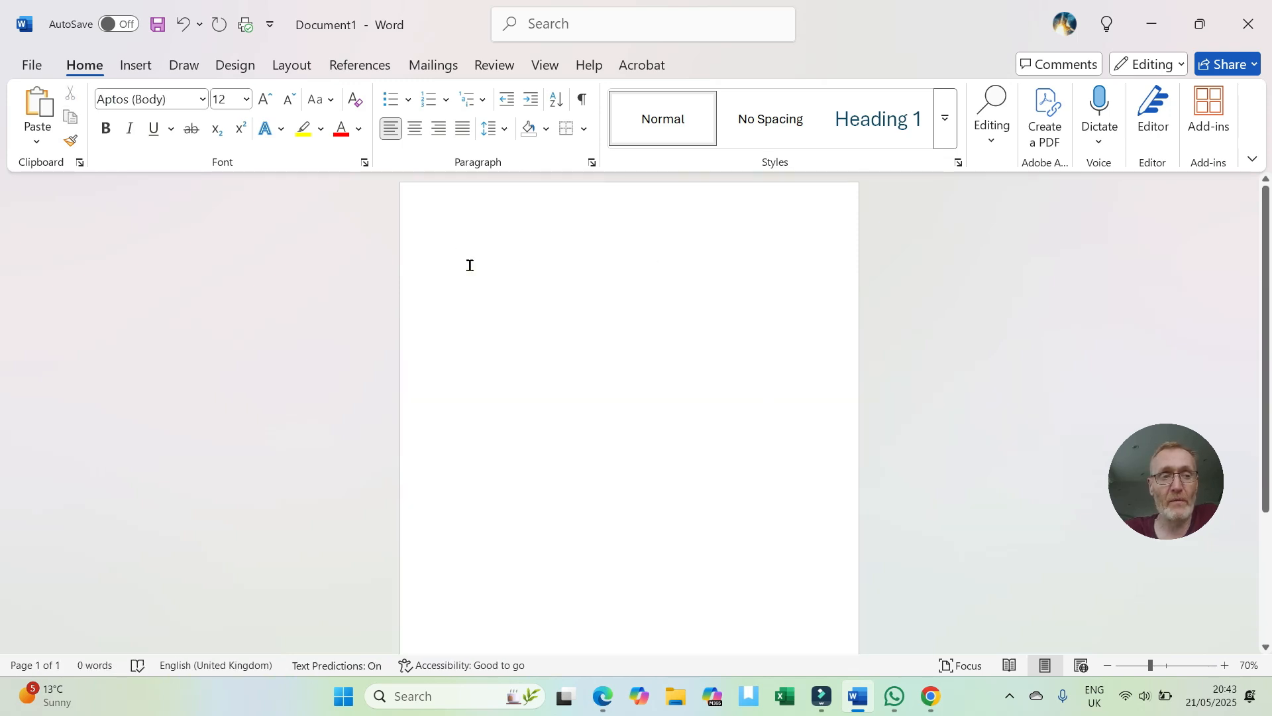
# - Paste the Safer Internet Day text into the empty document, keeping its source formatting
pyautogui.click(36, 141)
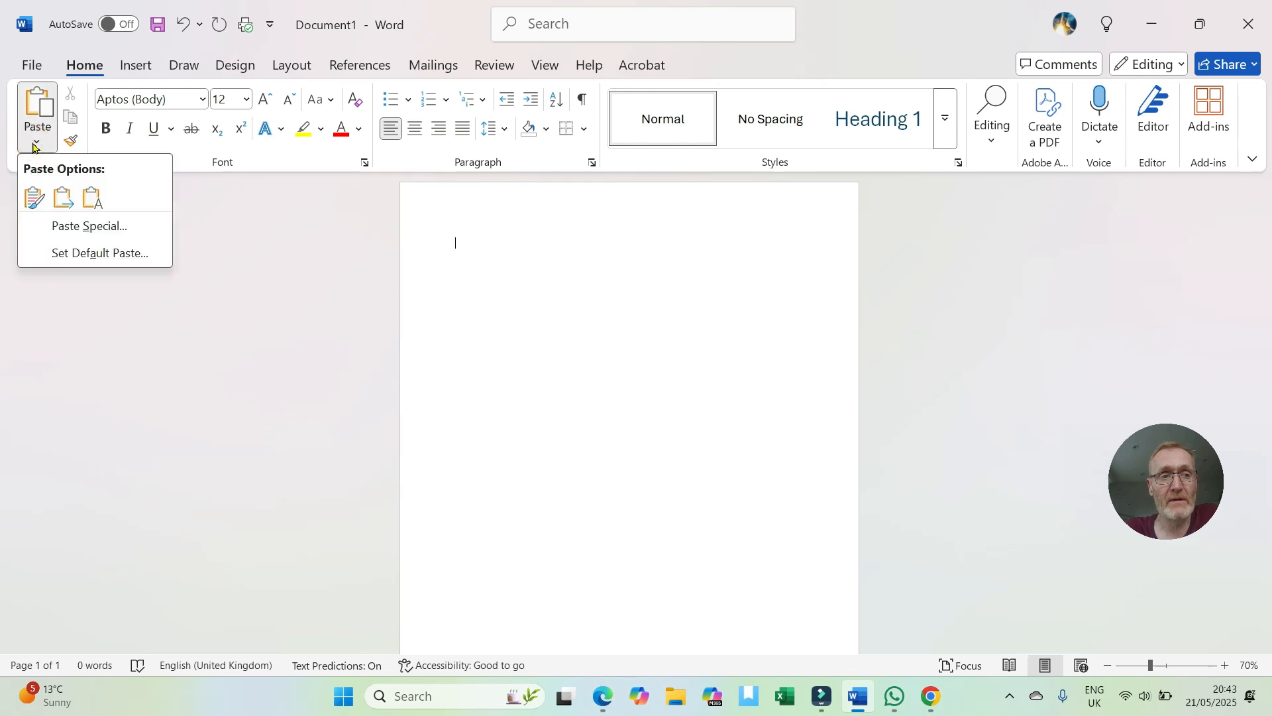
pyautogui.click(32, 199)
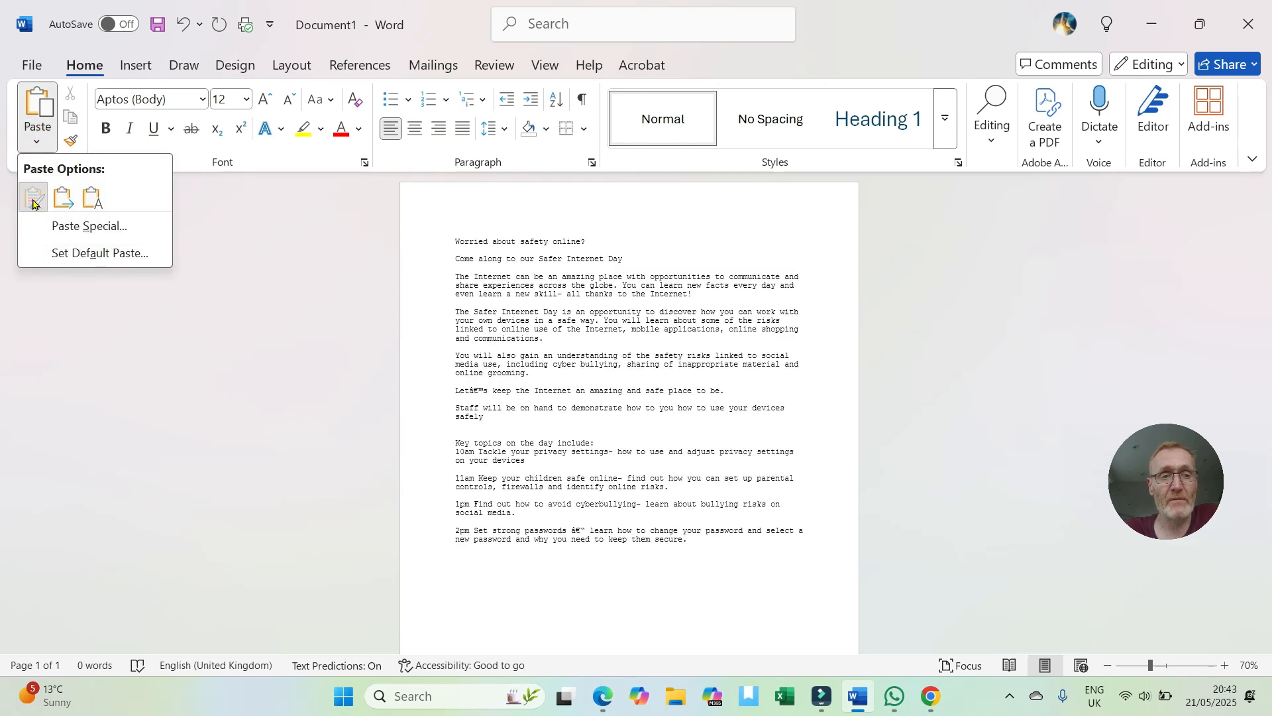
pyautogui.click(37, 142)
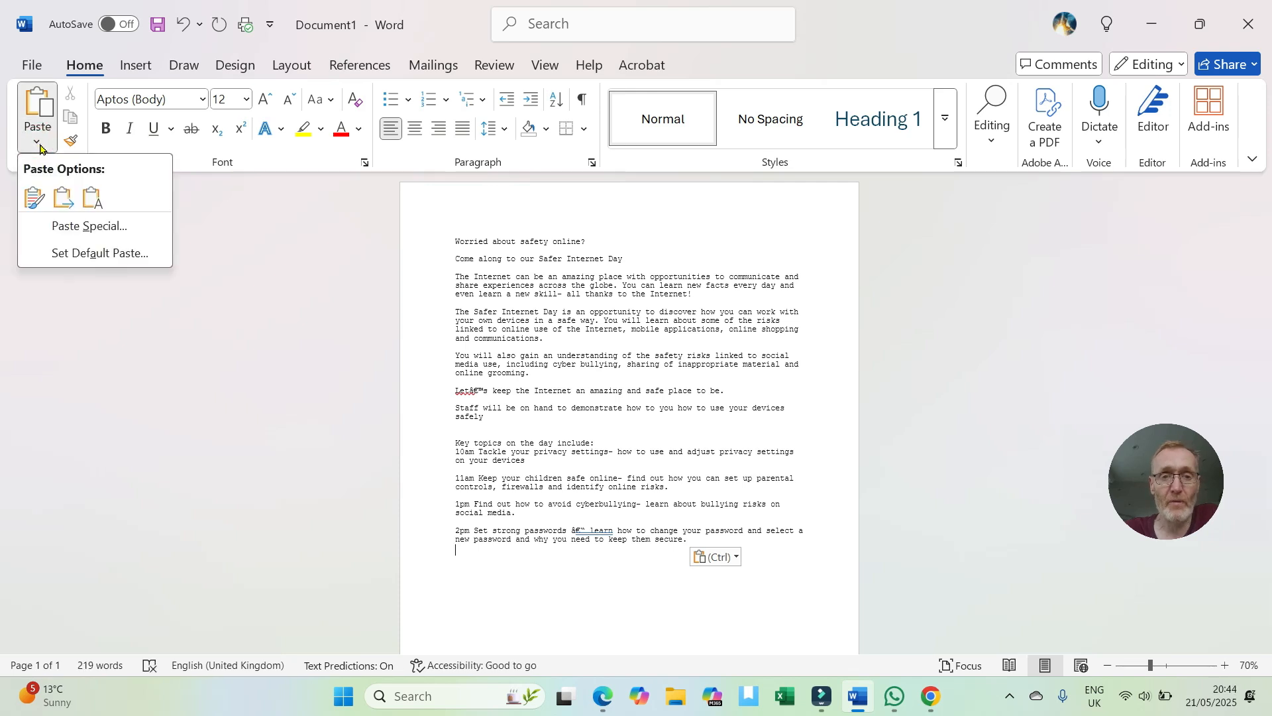
pyautogui.click(560, 369)
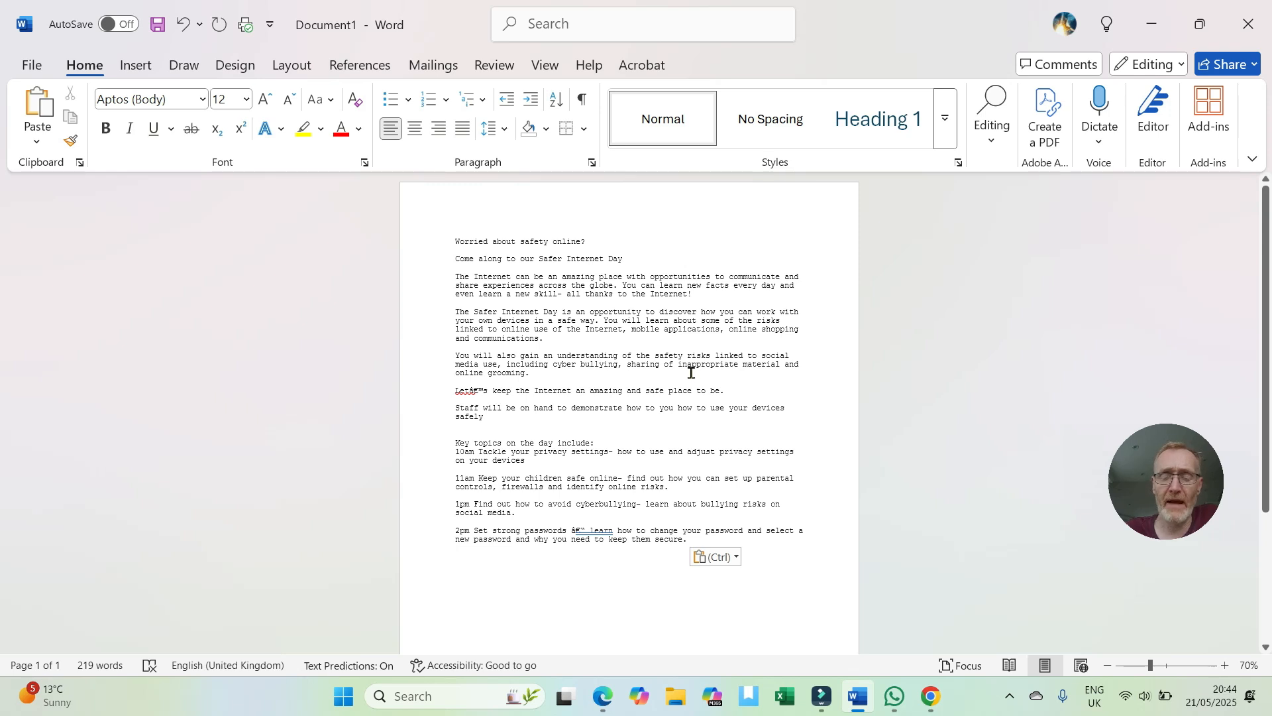
pyautogui.scroll(-2, 691, 373)
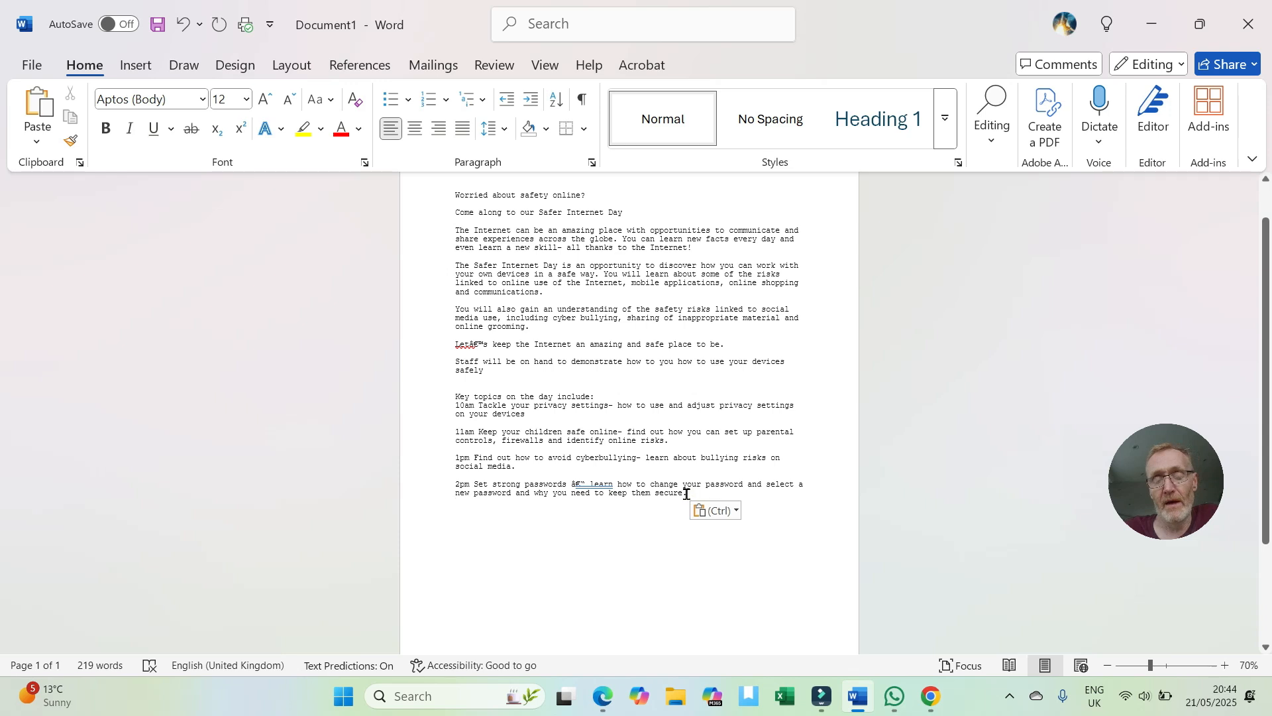
pyautogui.click(460, 505)
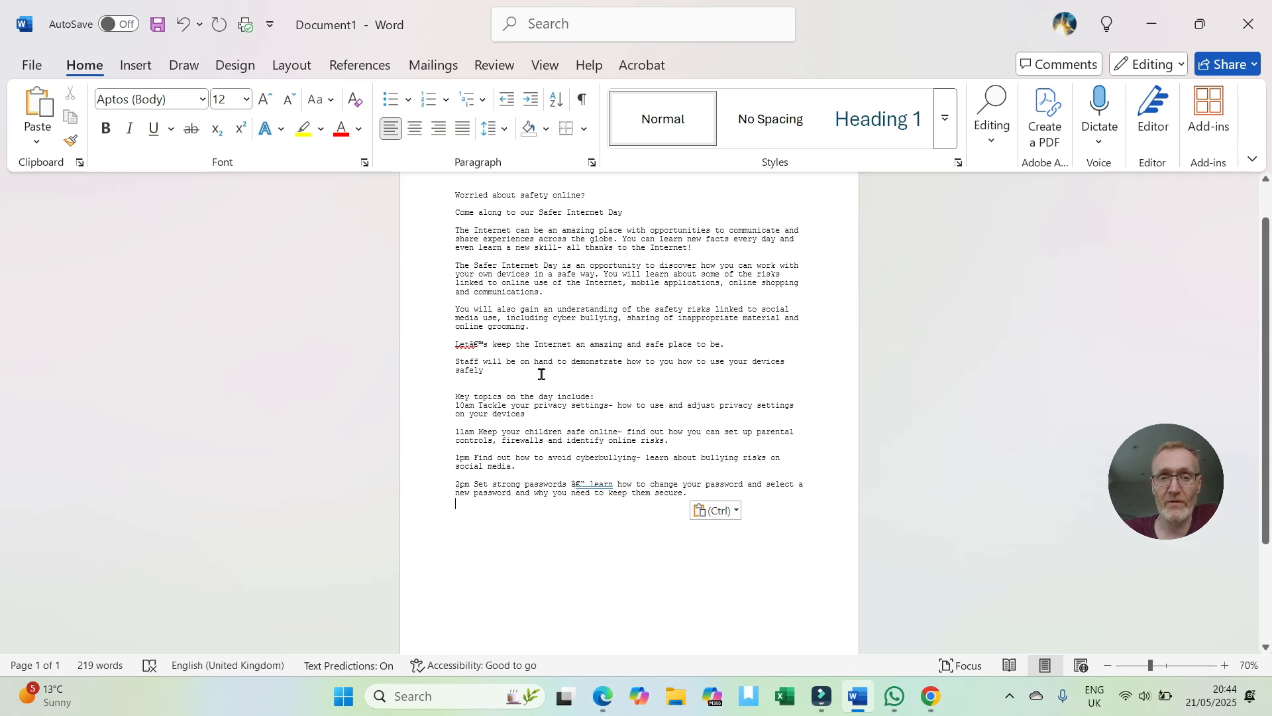
# - Copy the https padlock image from Chrome and paste it into the Word document after the word "Internet" in the "keep the Internet" sentence
pyautogui.click(570, 344)
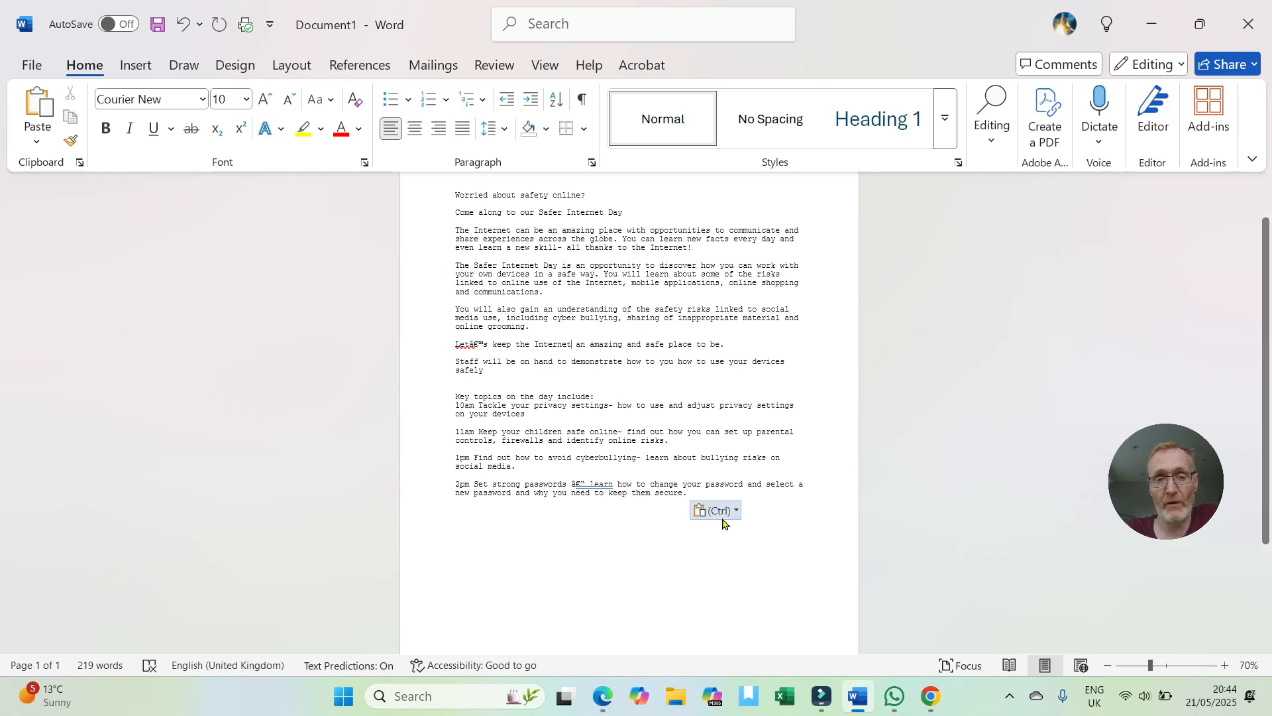
pyautogui.moveTo(931, 695)
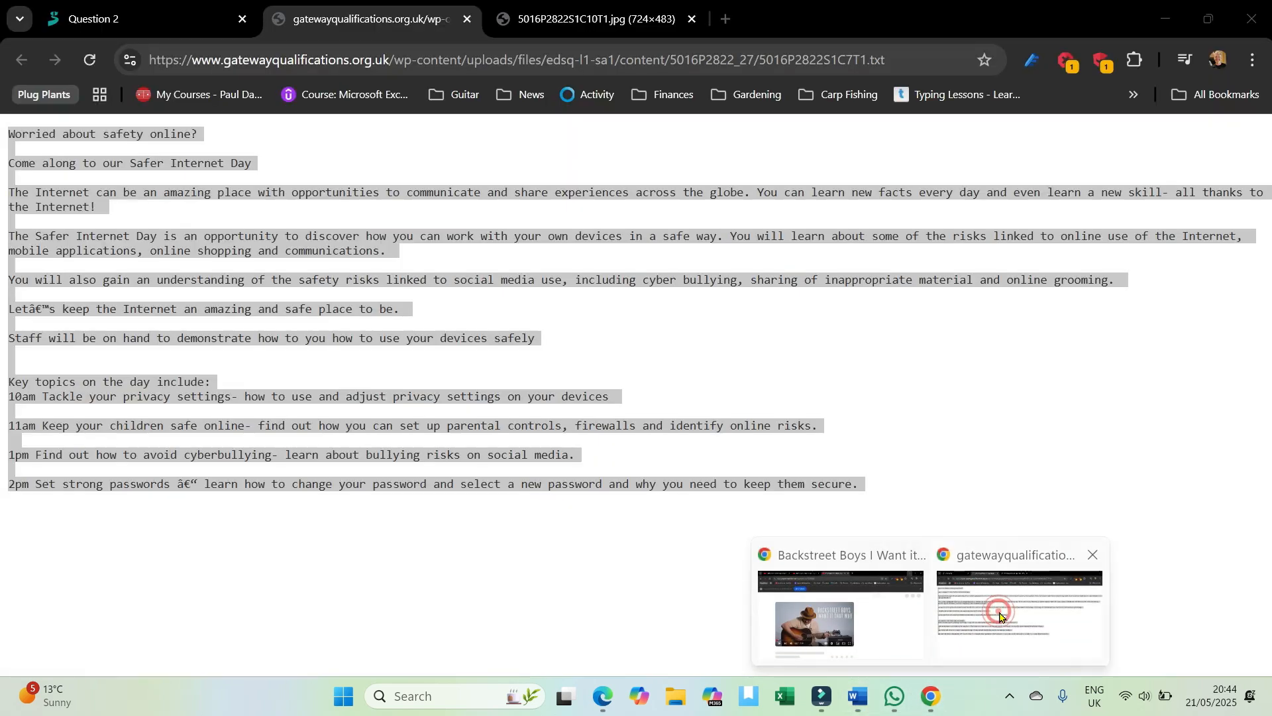
pyautogui.click(951, 613)
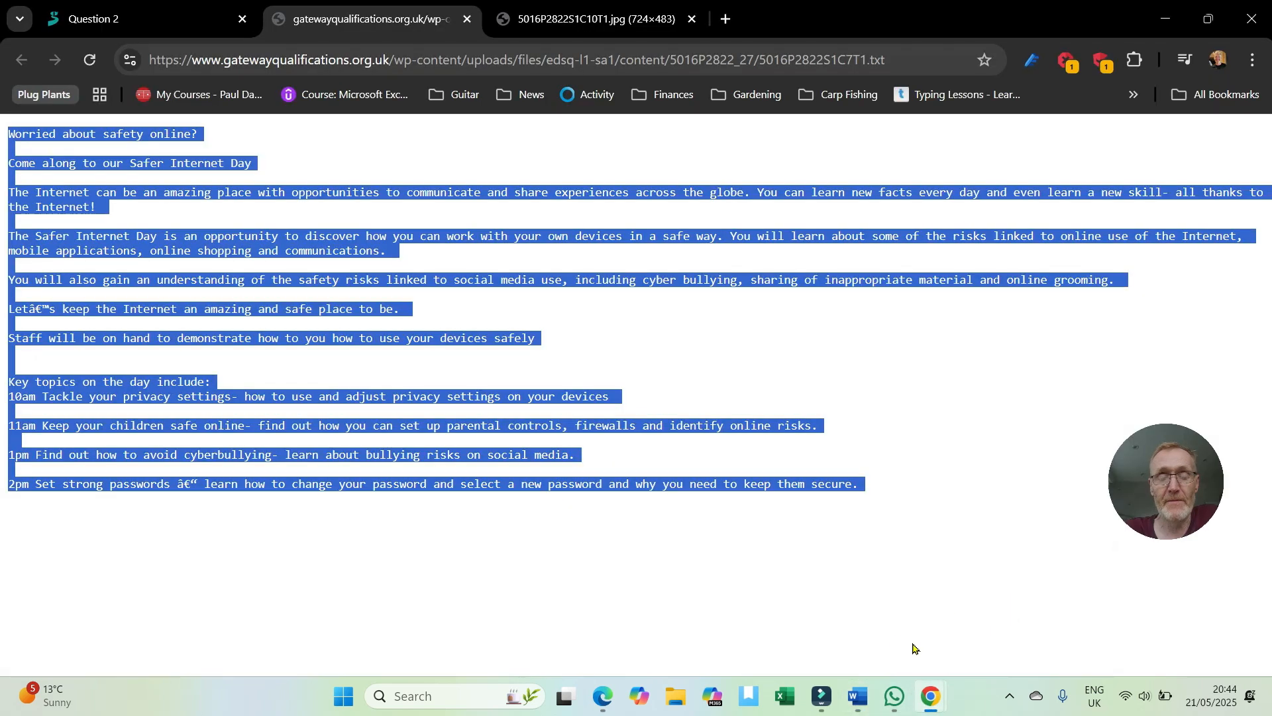
pyautogui.click(553, 20)
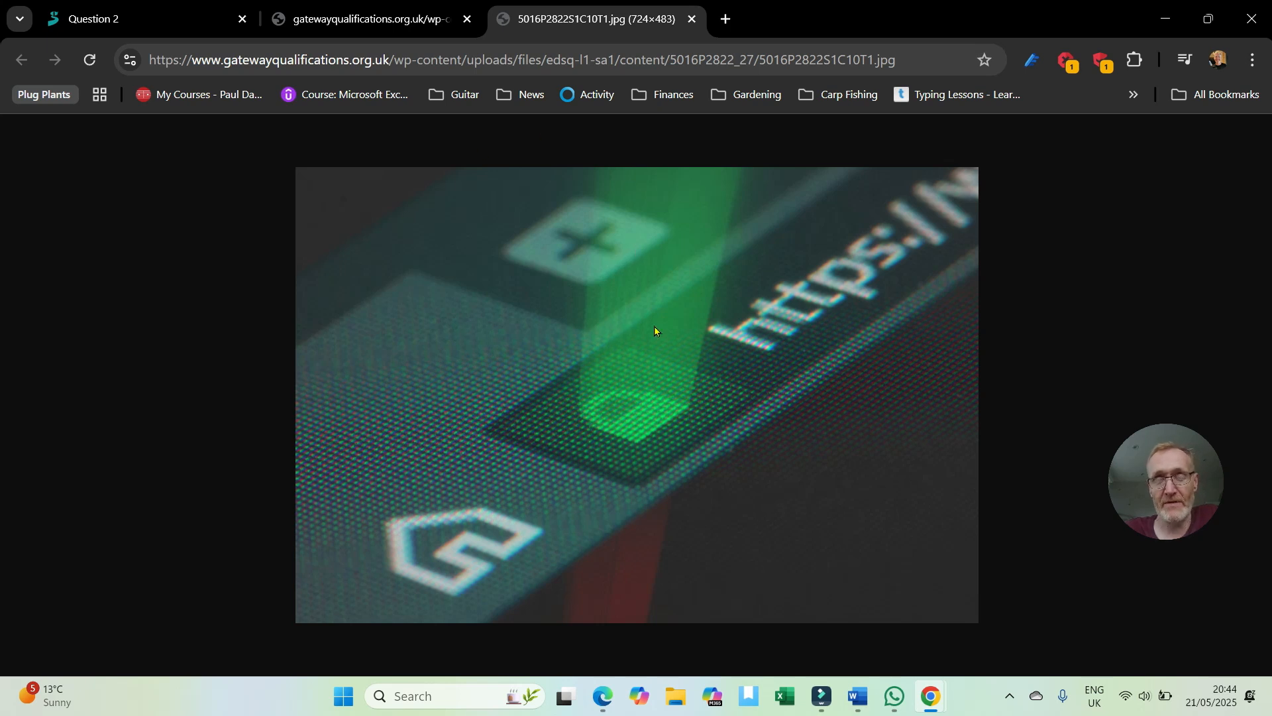
pyautogui.rightClick(621, 324)
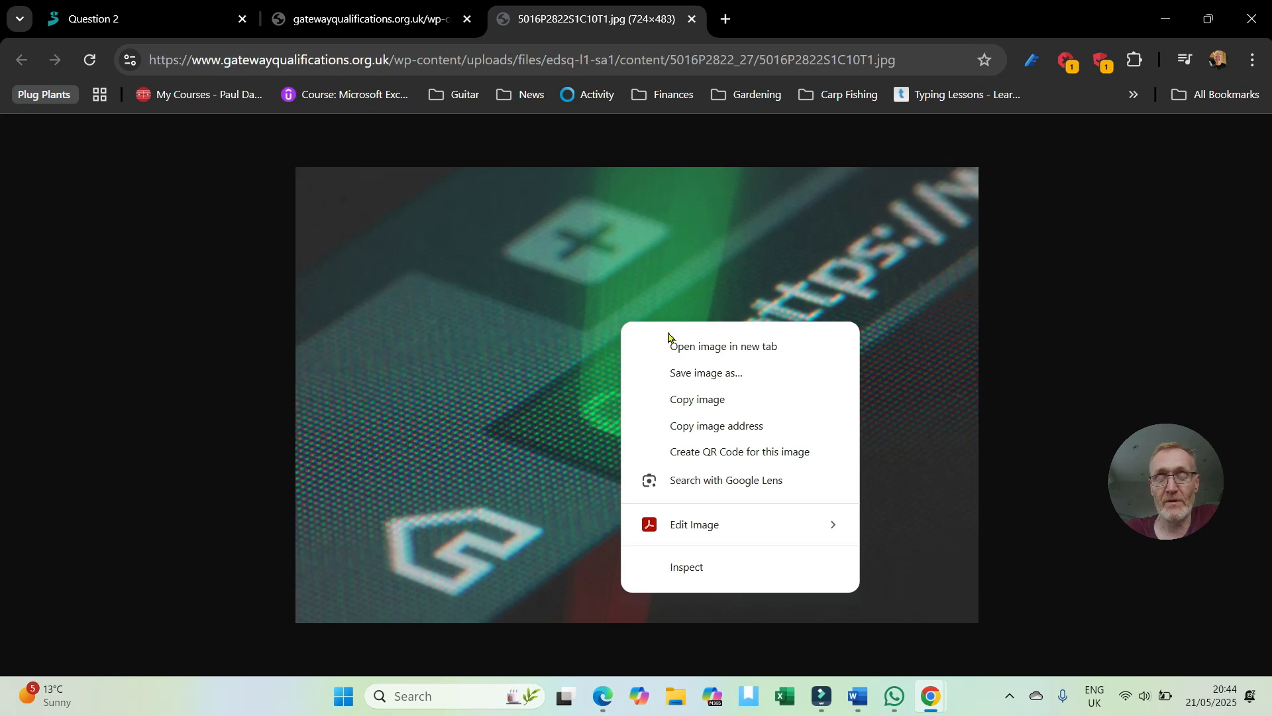
pyautogui.click(687, 401)
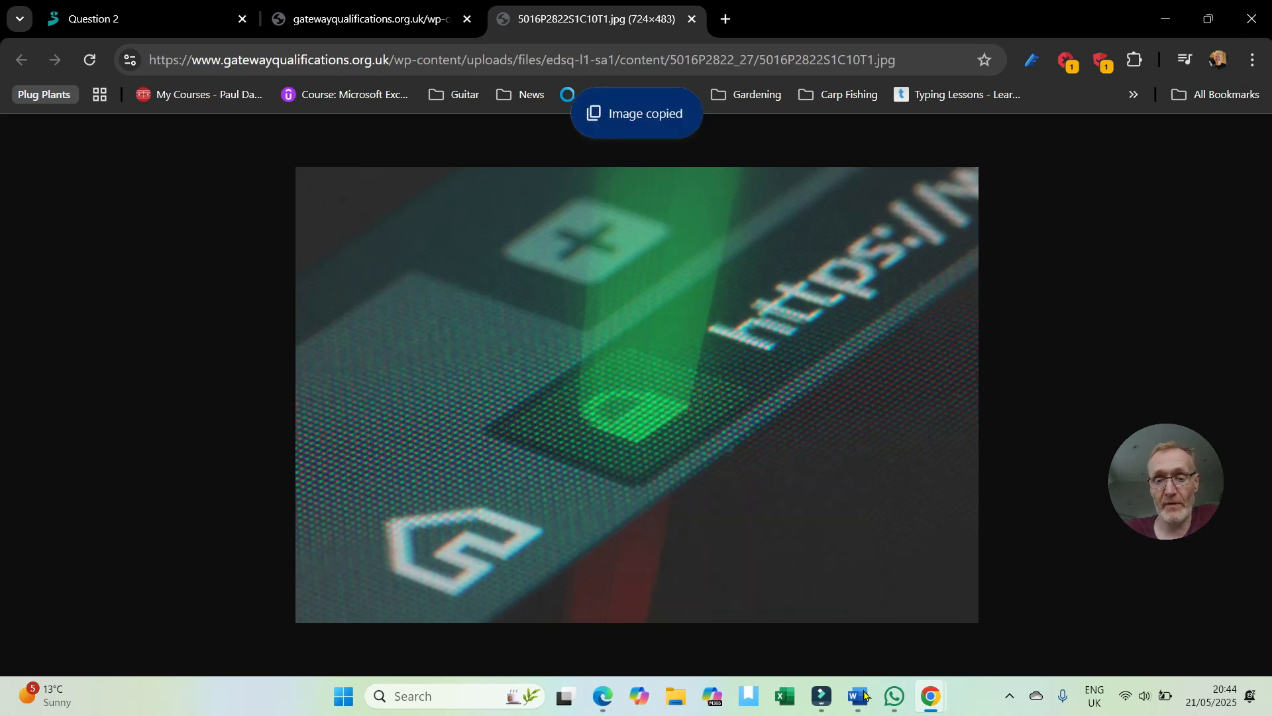
pyautogui.click(854, 616)
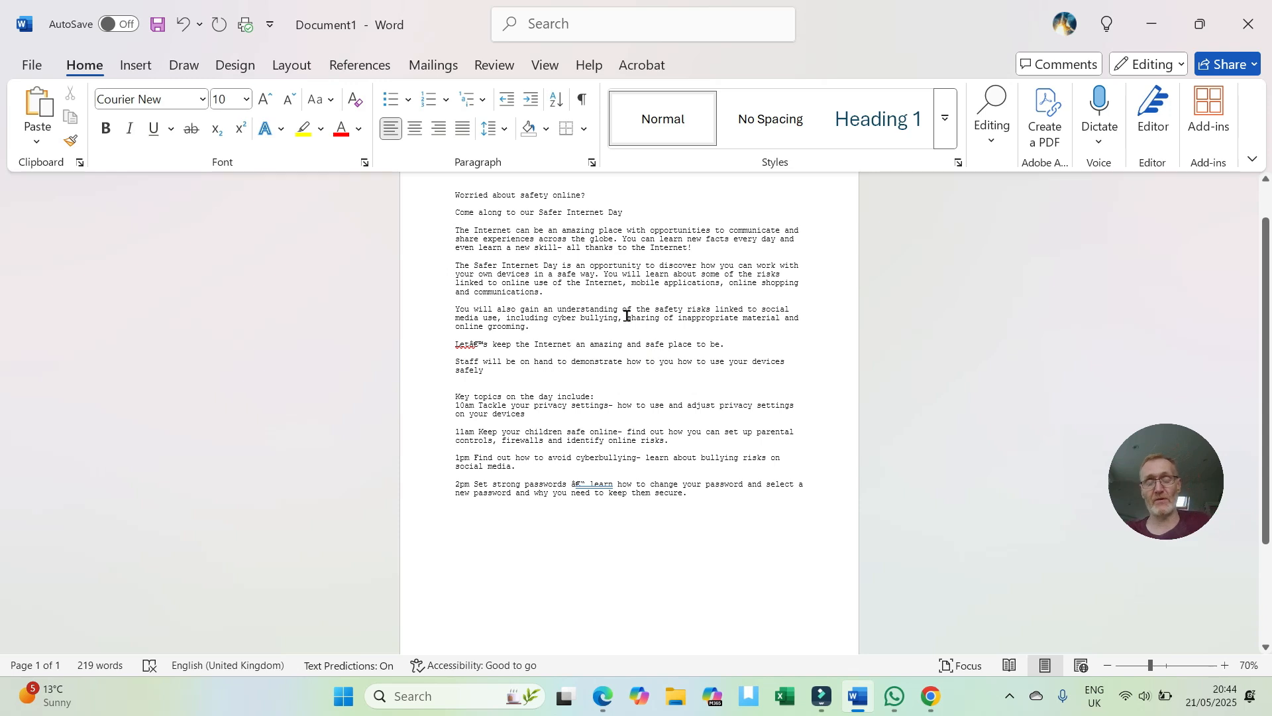
pyautogui.hotkey('ctrl', 'v')
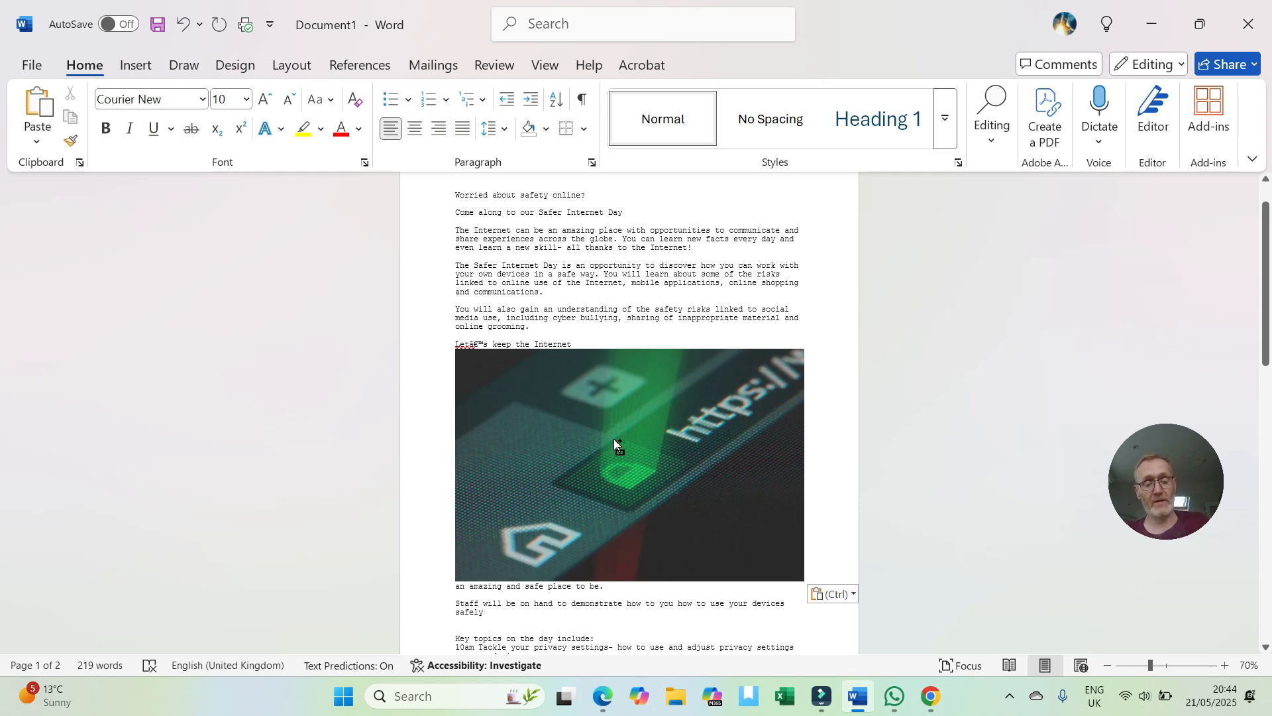
# - Undo the mid-sentence image paste and paste the padlock image on a new line after the 2pm passwords paragraph
pyautogui.hotkey('ctrl', 'z')
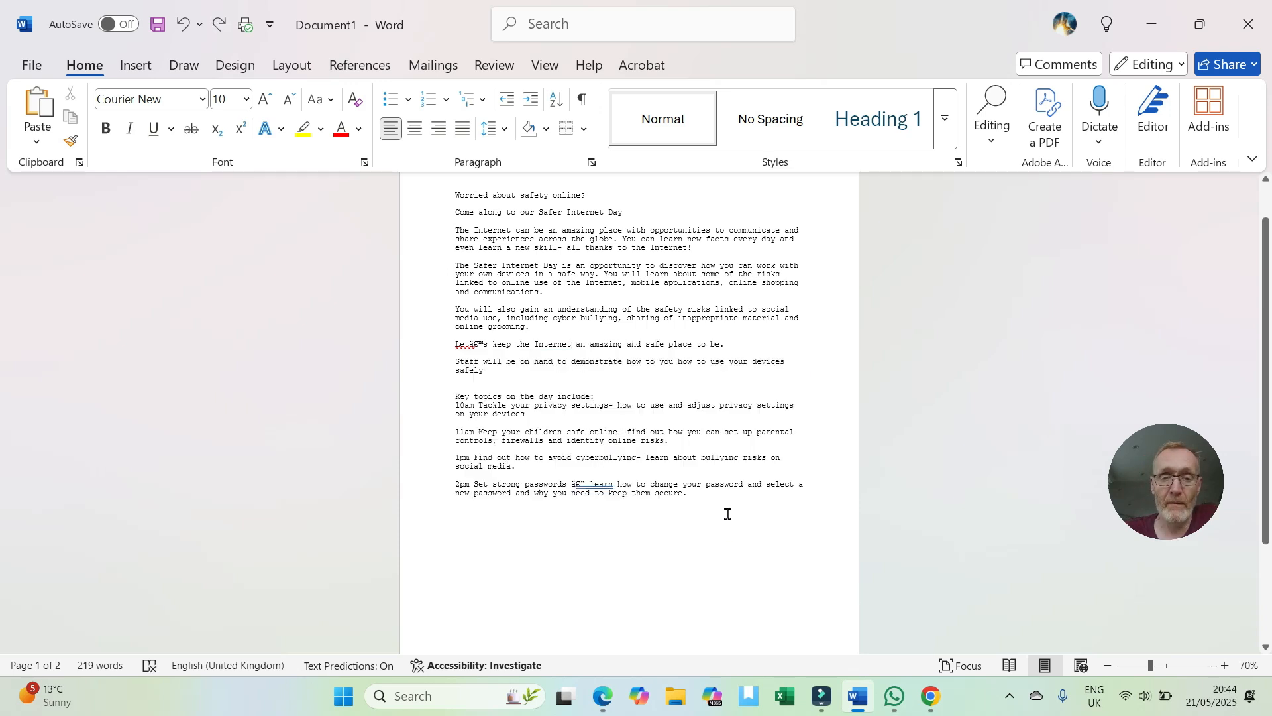
pyautogui.click(690, 493)
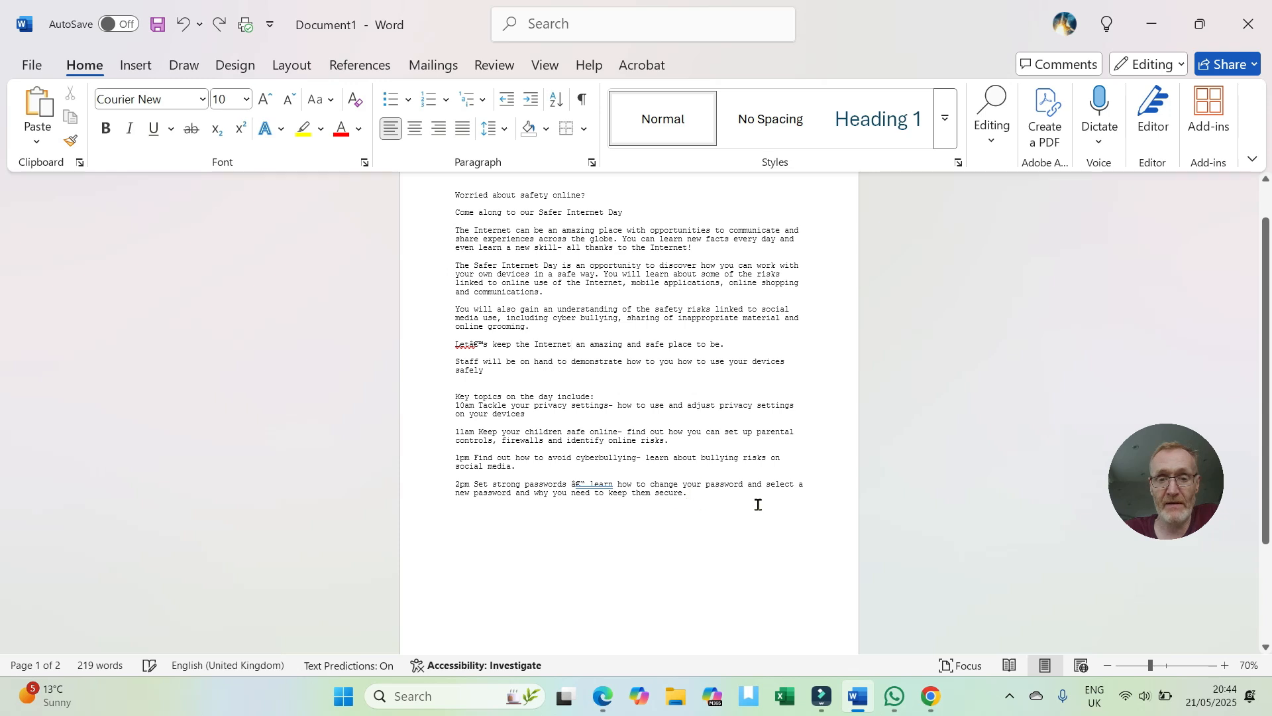
pyautogui.scroll(-1, 758, 505)
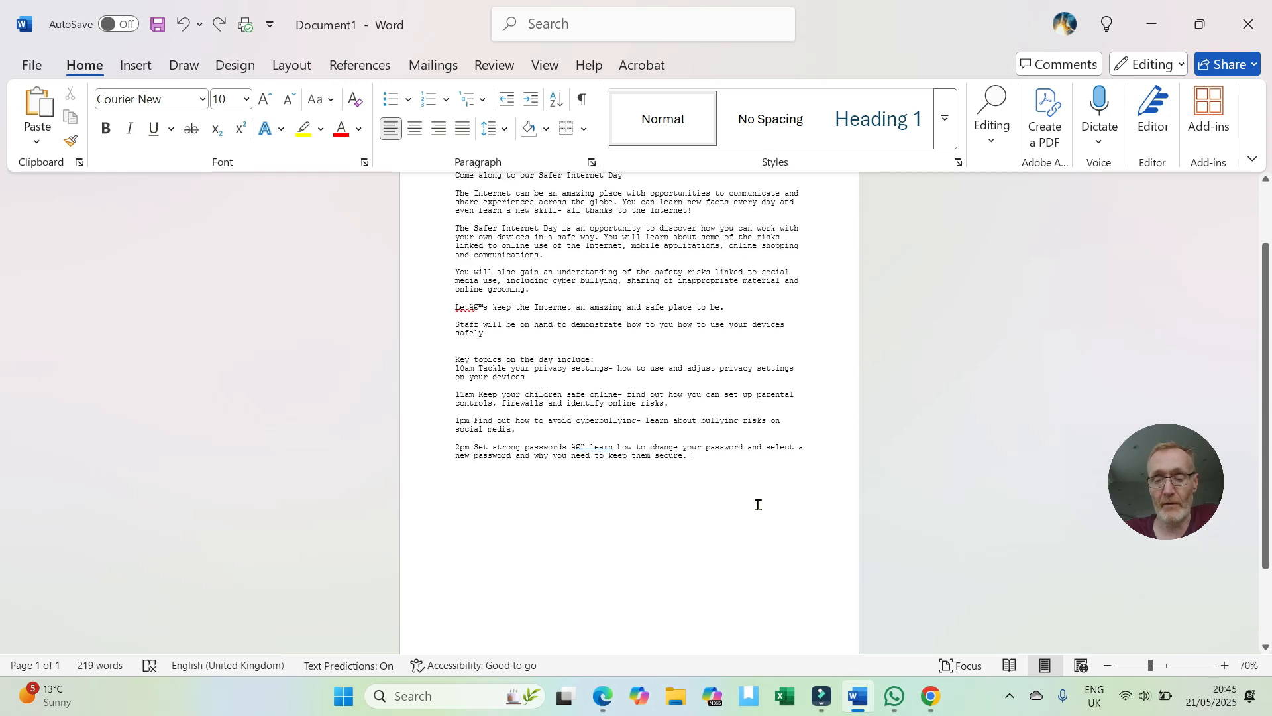
pyautogui.press('Return')
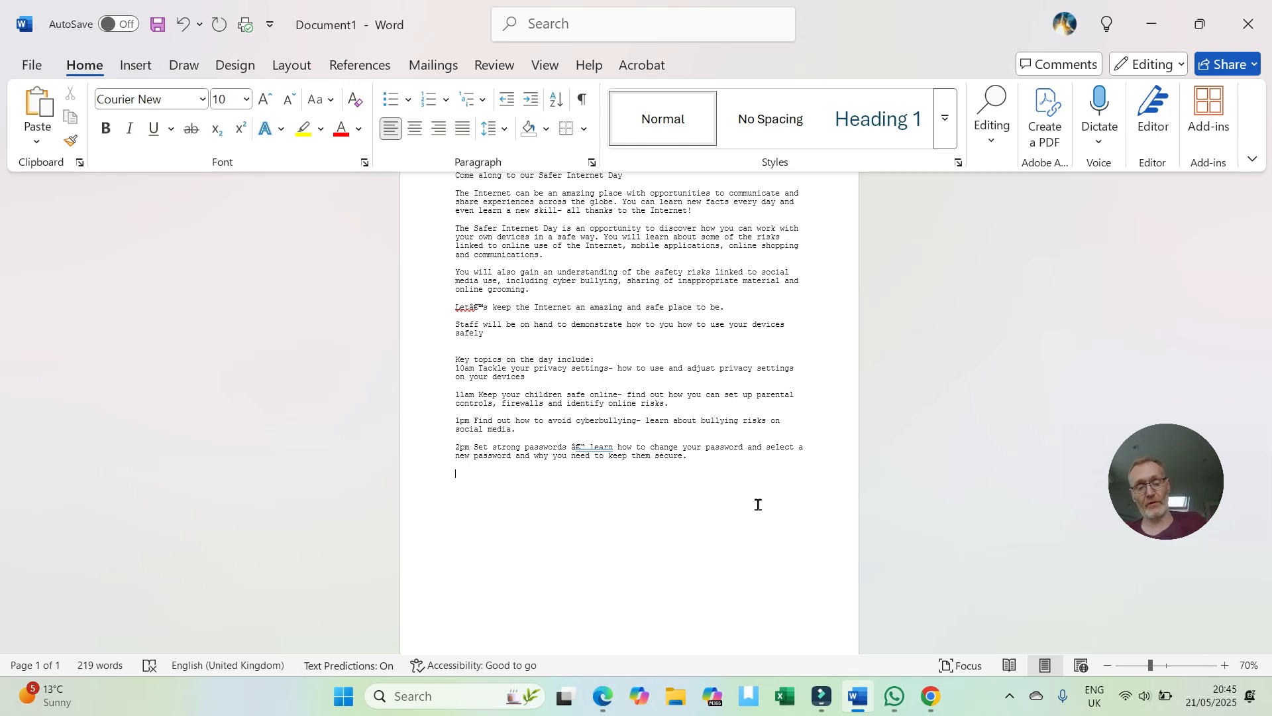
pyautogui.hotkey('ctrl', 'v')
pyautogui.scroll(-2, 663, 395)
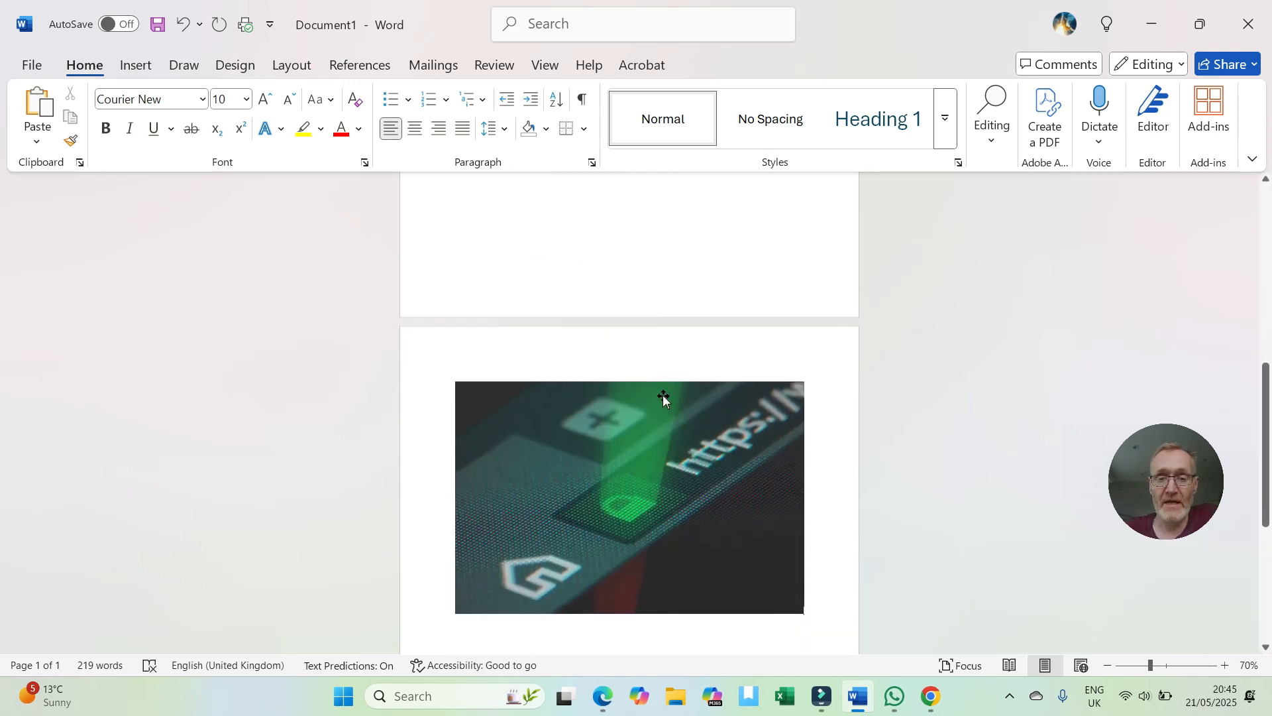
pyautogui.scroll(-1, 666, 406)
pyautogui.scroll(-1, 665, 405)
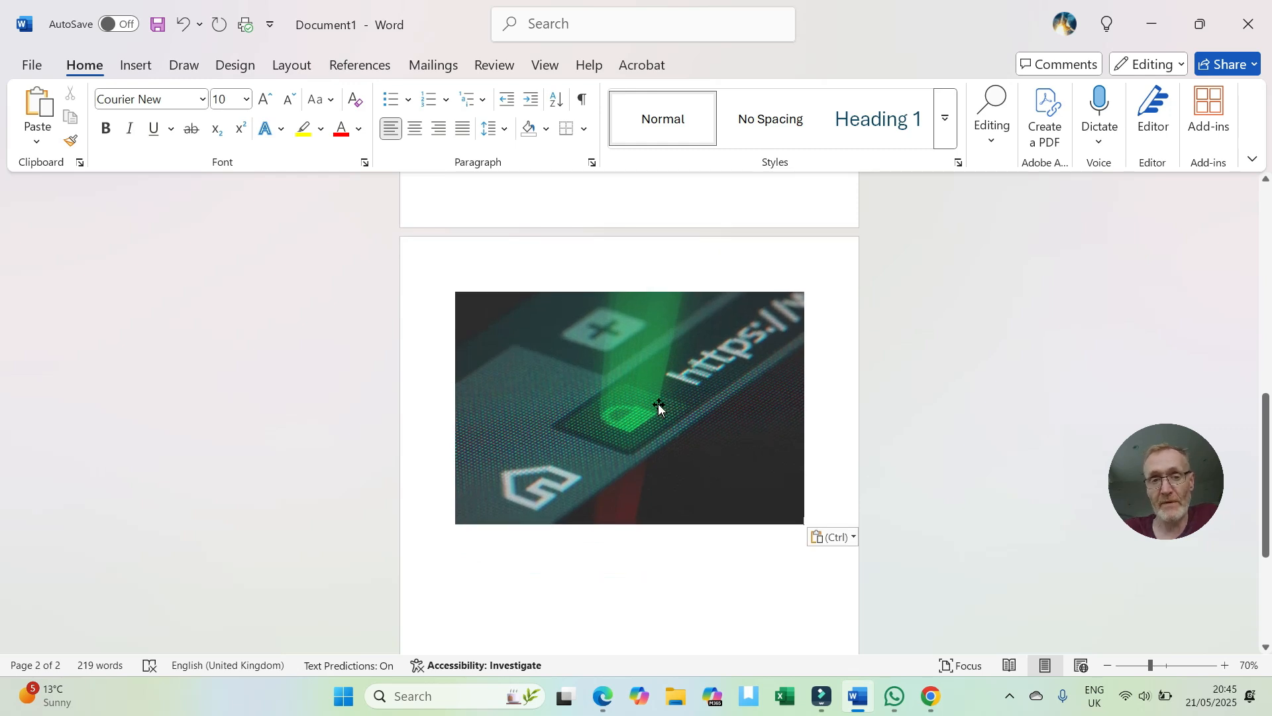
# - Enlarge the pasted padlock image proportionally until it runs past the page's edge
pyautogui.click(643, 391)
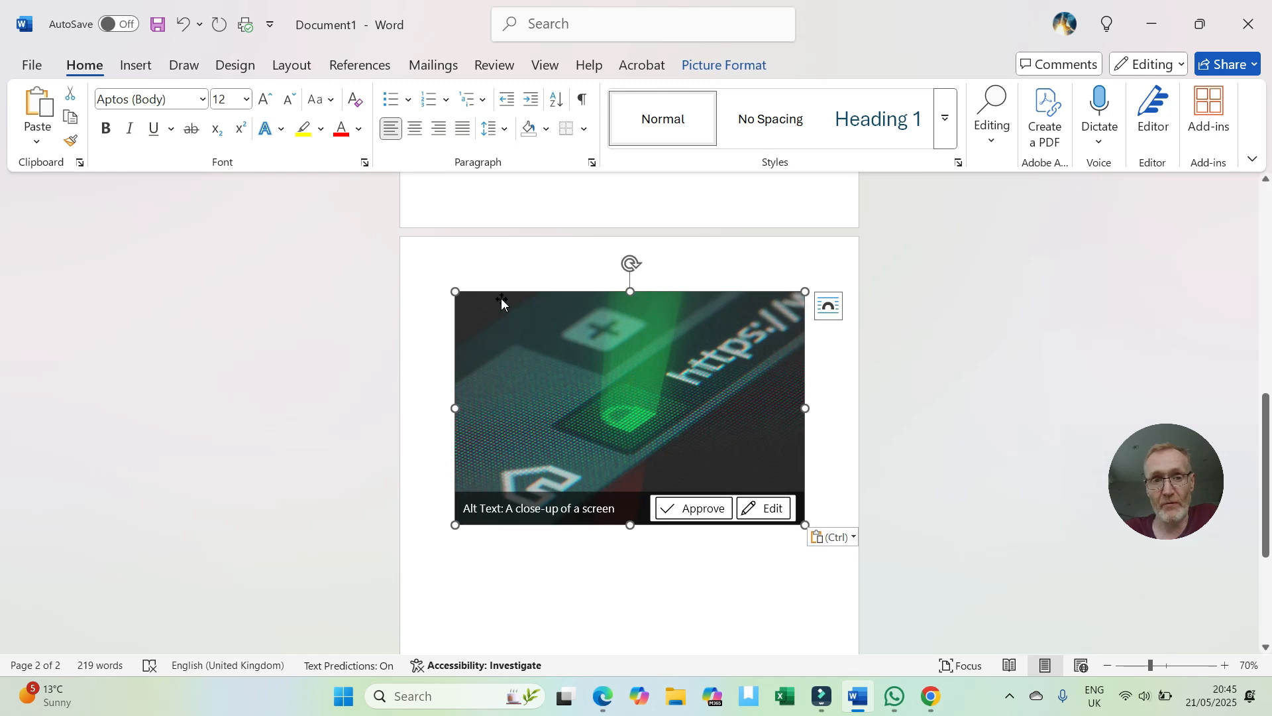
pyautogui.moveTo(803, 524); pyautogui.dragTo(1112, 714)
pyautogui.scroll(-4, 862, 394)
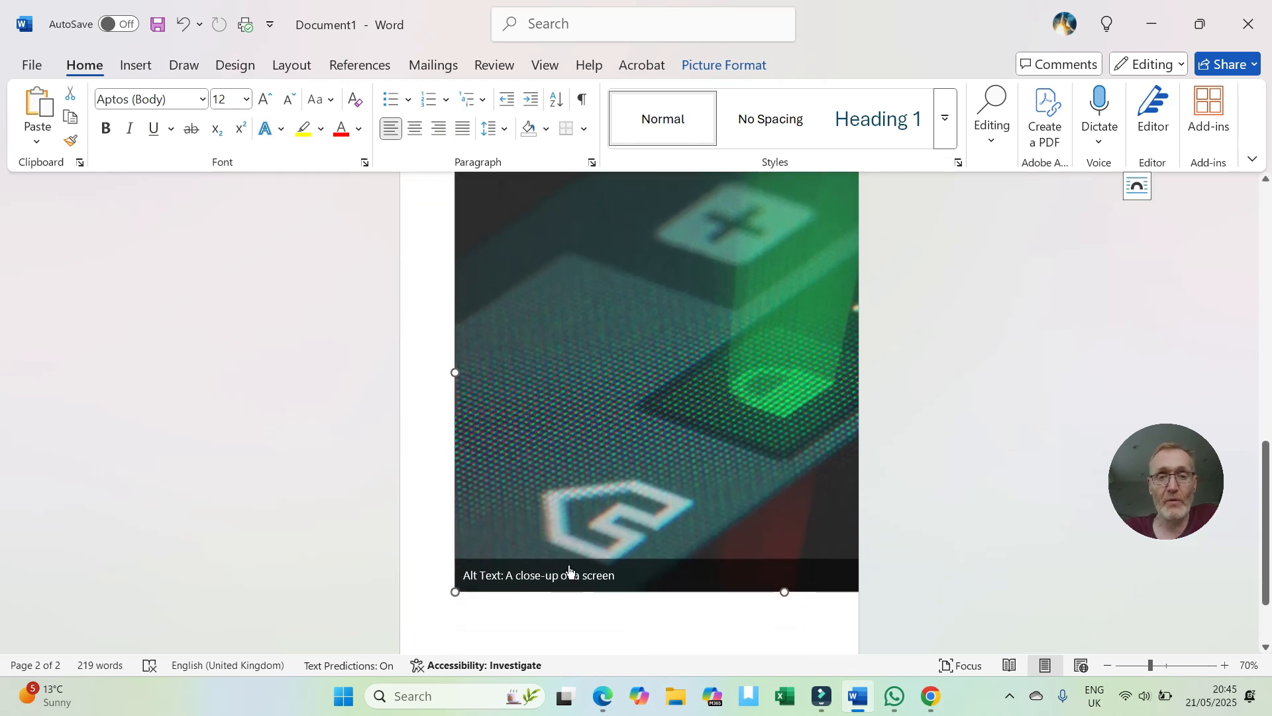
pyautogui.click(582, 613)
pyautogui.scroll(1, 514, 499)
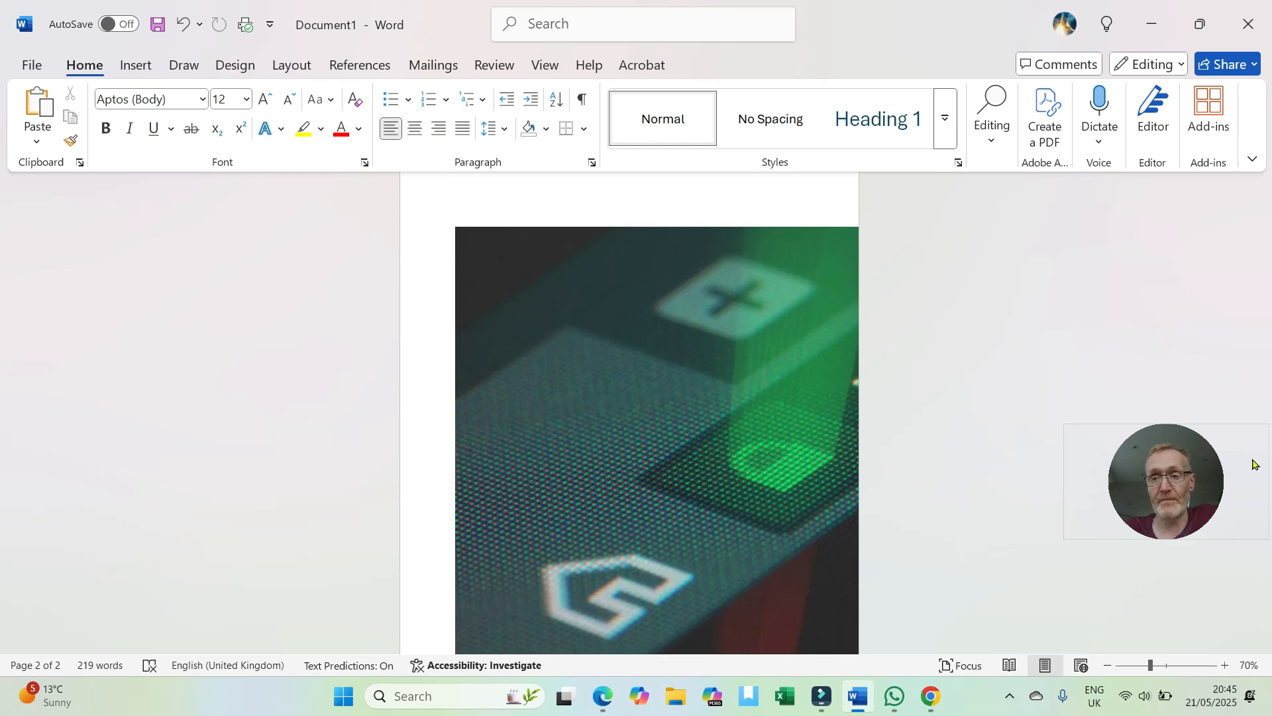
pyautogui.moveTo(1266, 464)
pyautogui.mouseDown()
pyautogui.moveTo(1267, 237)
pyautogui.moveTo(1266, 479)
pyautogui.mouseUp()
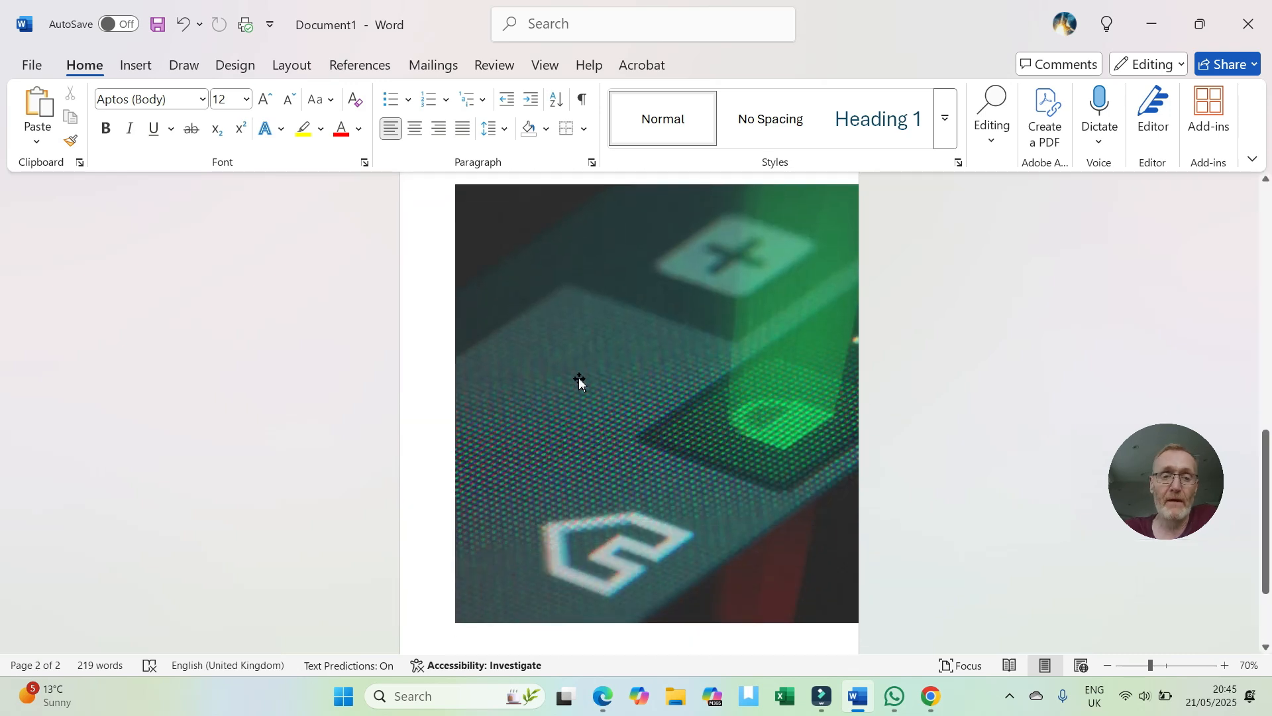
# - Shrink the padlock image proportionally to about 60% of the text width so it fits on the first page
pyautogui.click(558, 279)
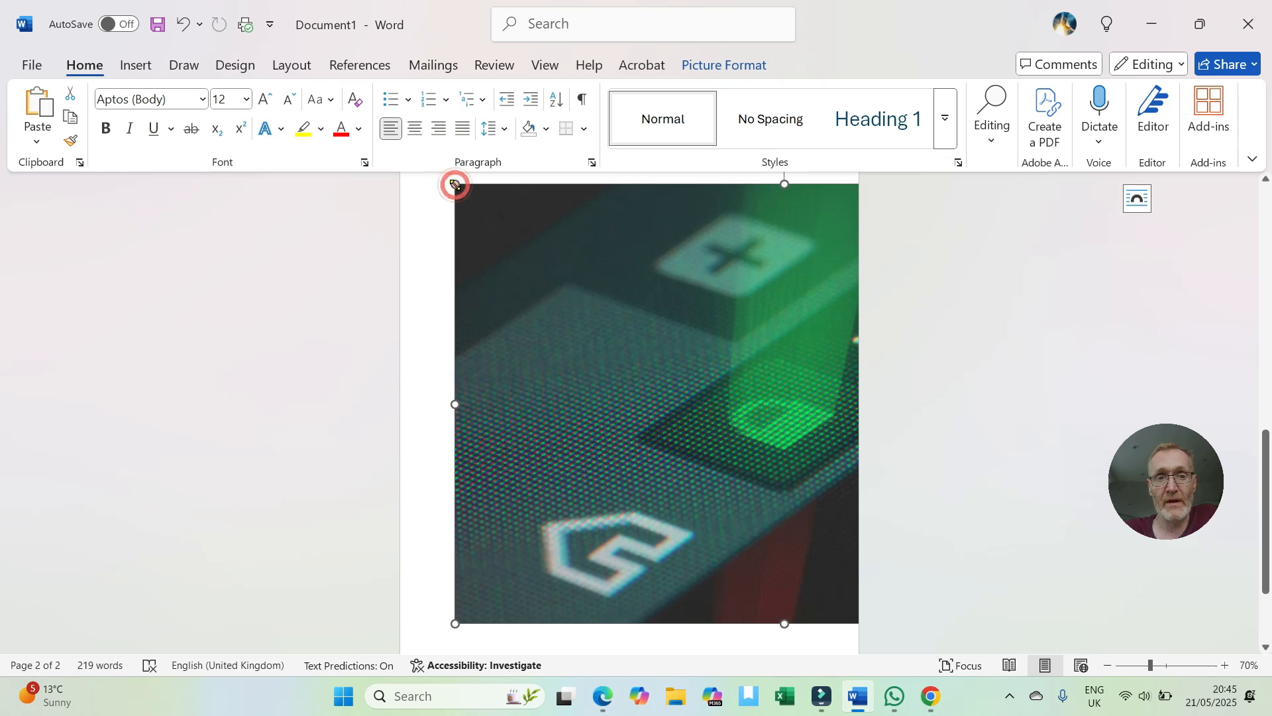
pyautogui.moveTo(455, 184); pyautogui.dragTo(610, 344)
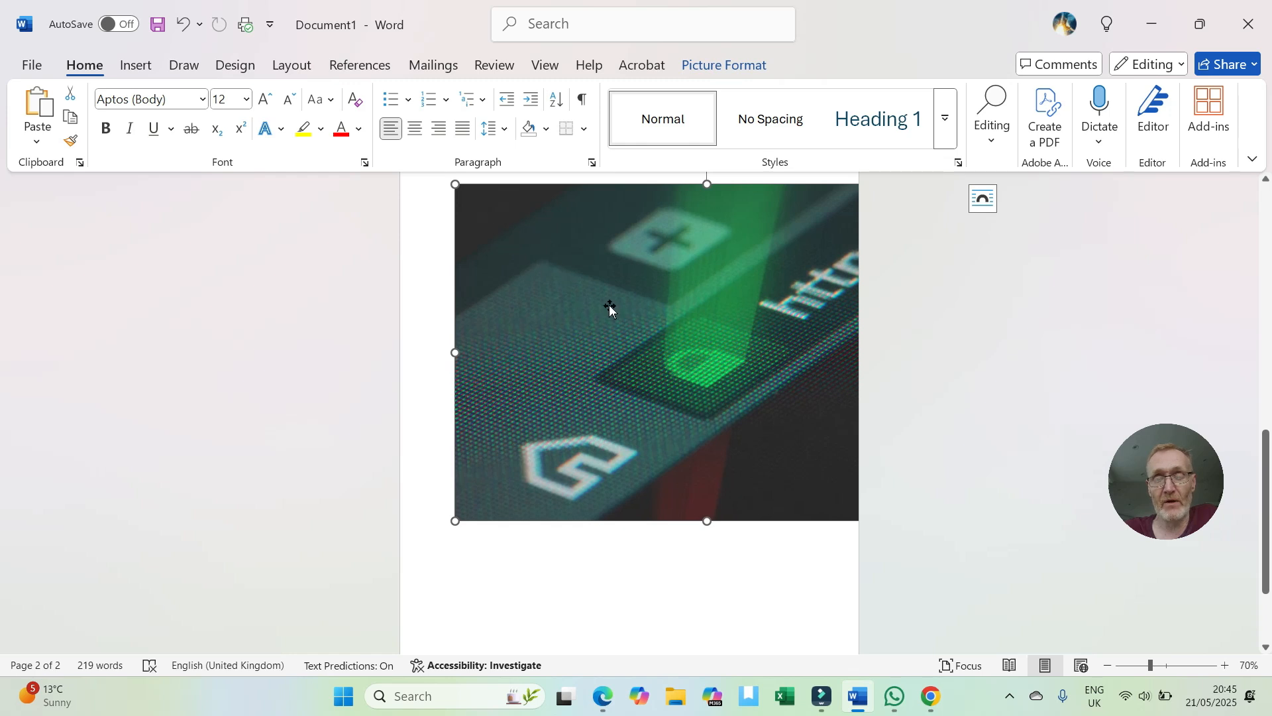
pyautogui.moveTo(454, 185); pyautogui.dragTo(647, 313)
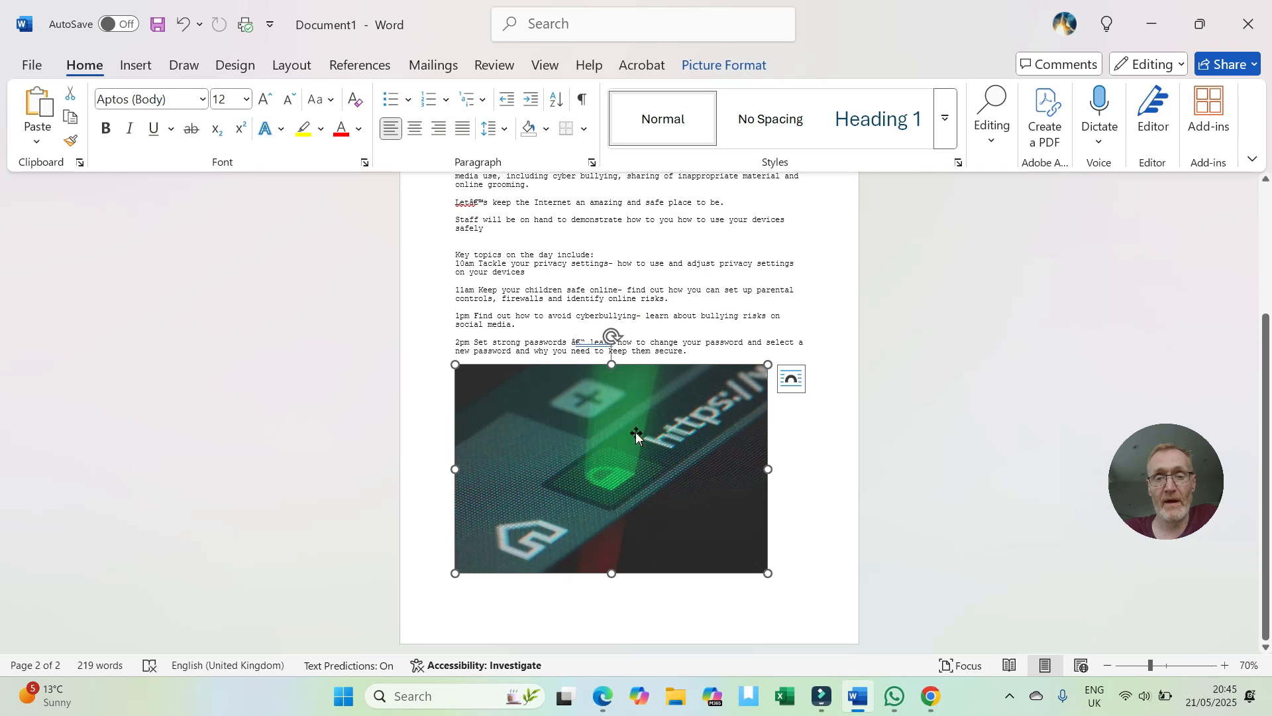
pyautogui.moveTo(459, 370); pyautogui.dragTo(686, 302)
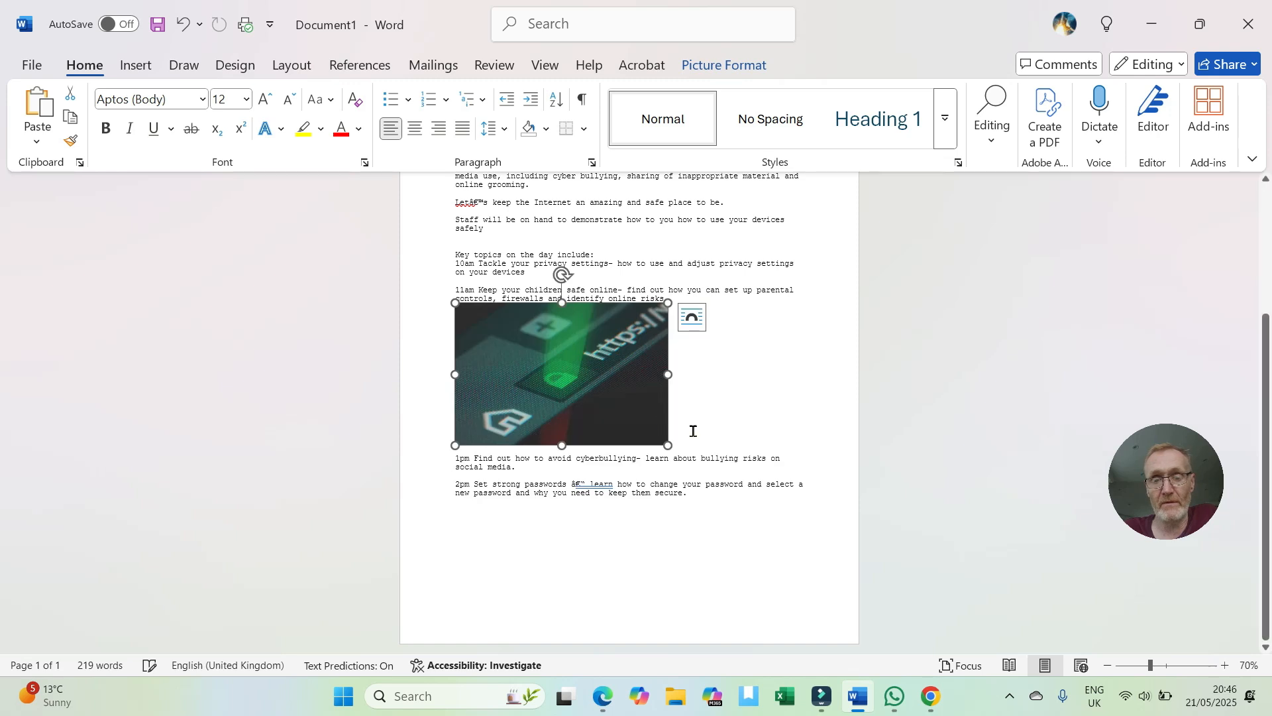
# - Try to move the inline padlock image freely around the page
pyautogui.moveTo(634, 437); pyautogui.dragTo(786, 511)
pyautogui.moveTo(587, 438); pyautogui.dragTo(611, 311)
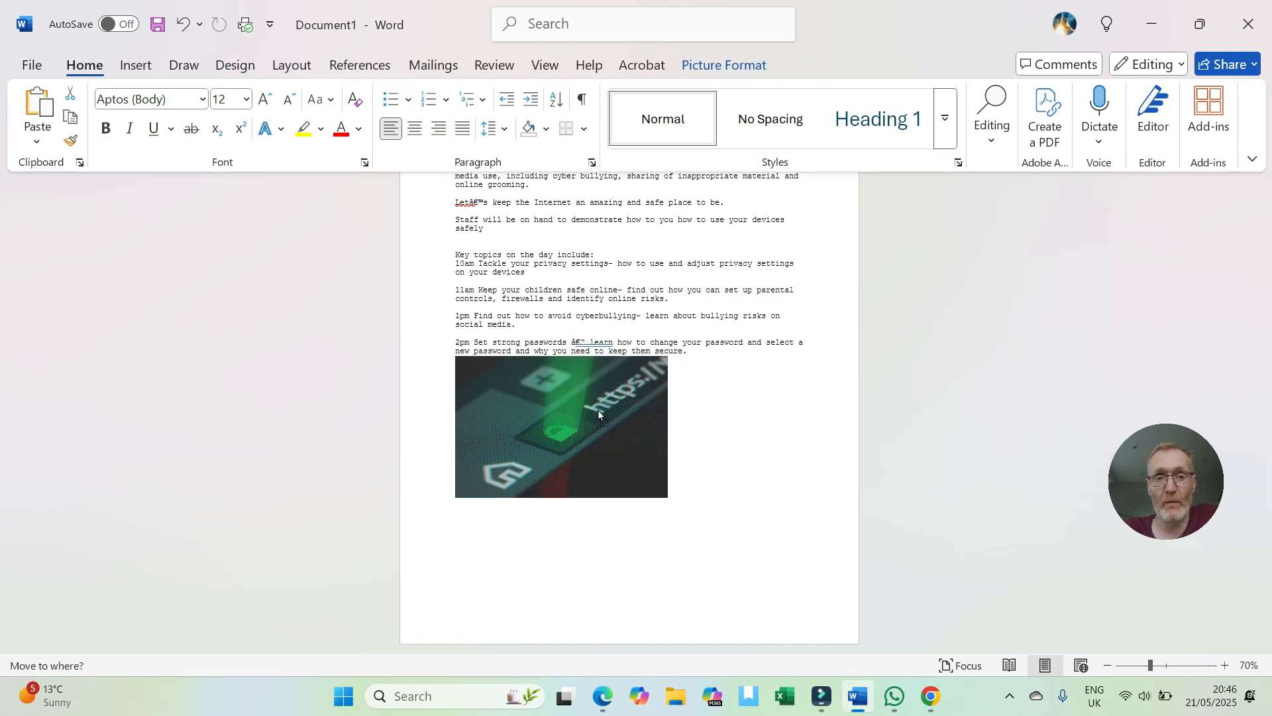
pyautogui.moveTo(597, 410); pyautogui.dragTo(598, 409)
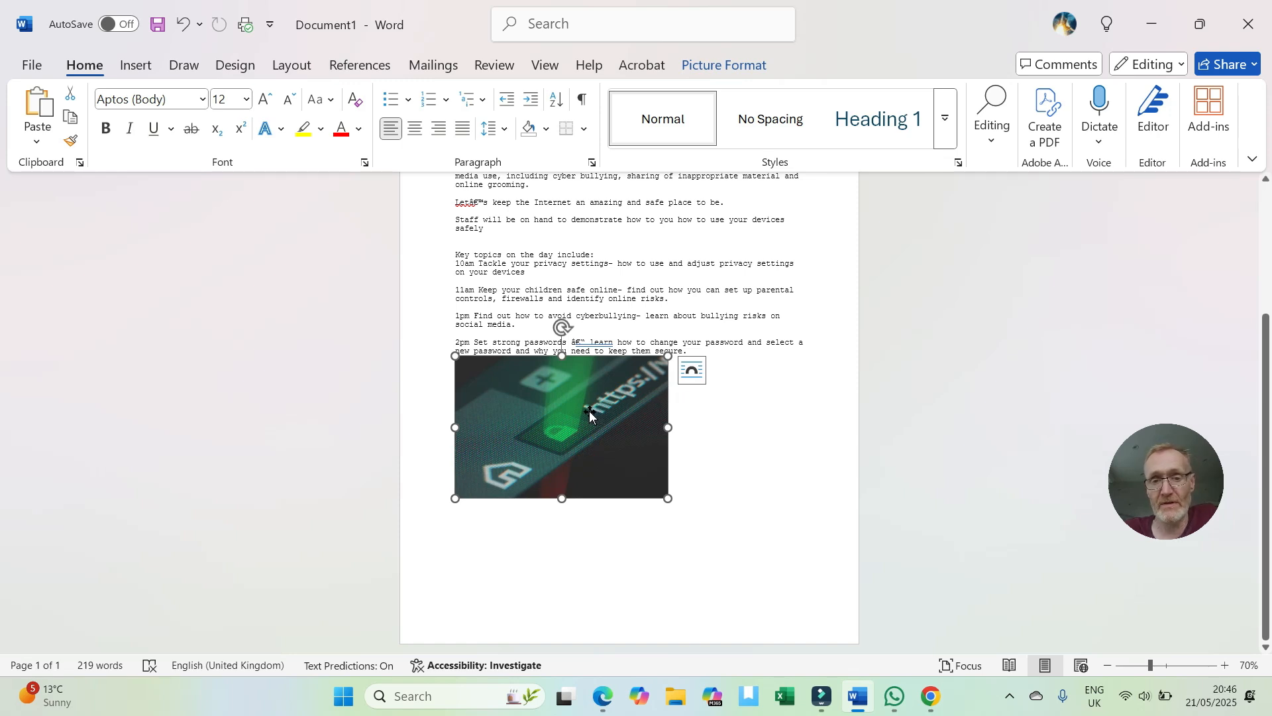
# - Set the padlock image's layout to Through text wrapping with its position fixed on the page
pyautogui.click(688, 377)
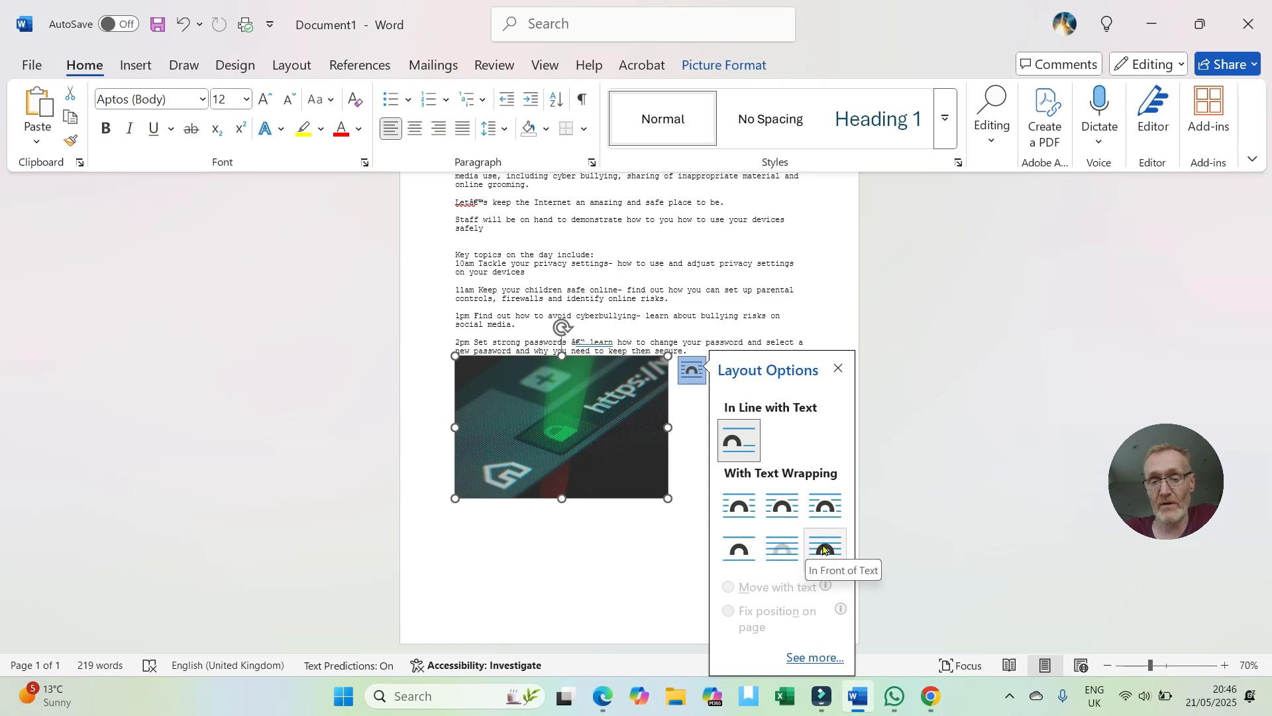
pyautogui.click(826, 509)
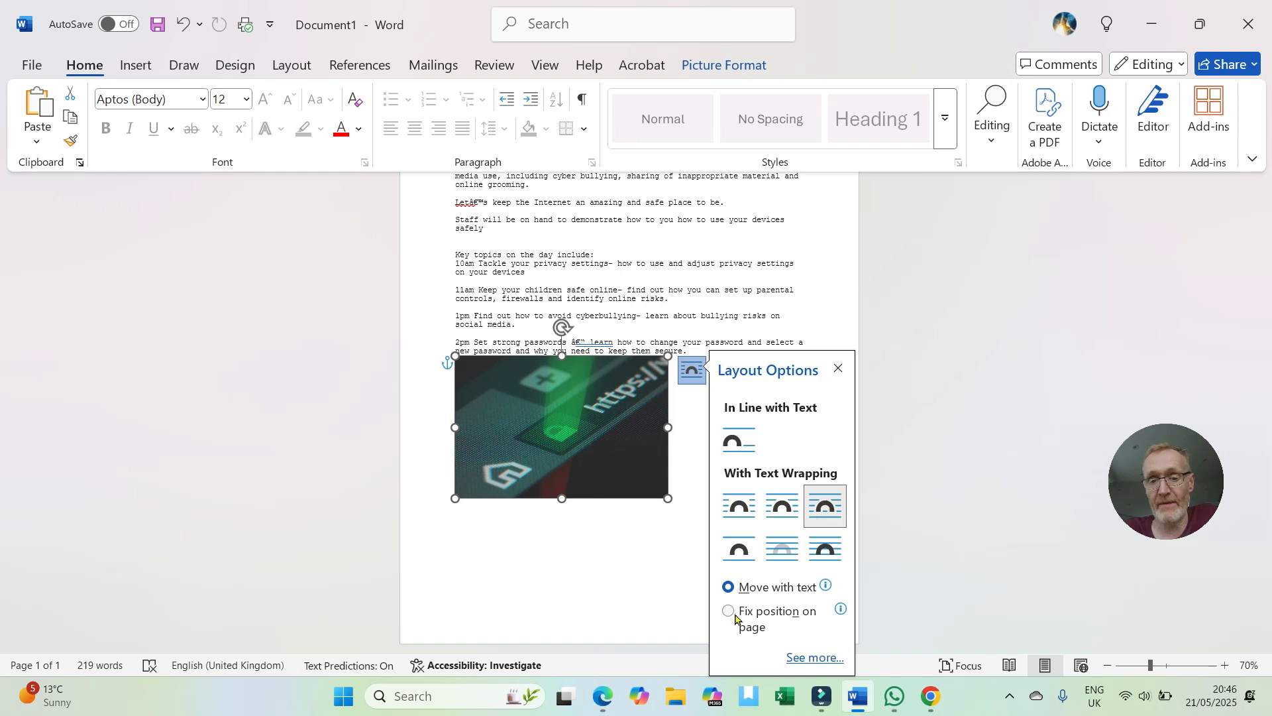
pyautogui.click(729, 611)
pyautogui.click(838, 368)
pyautogui.click(582, 534)
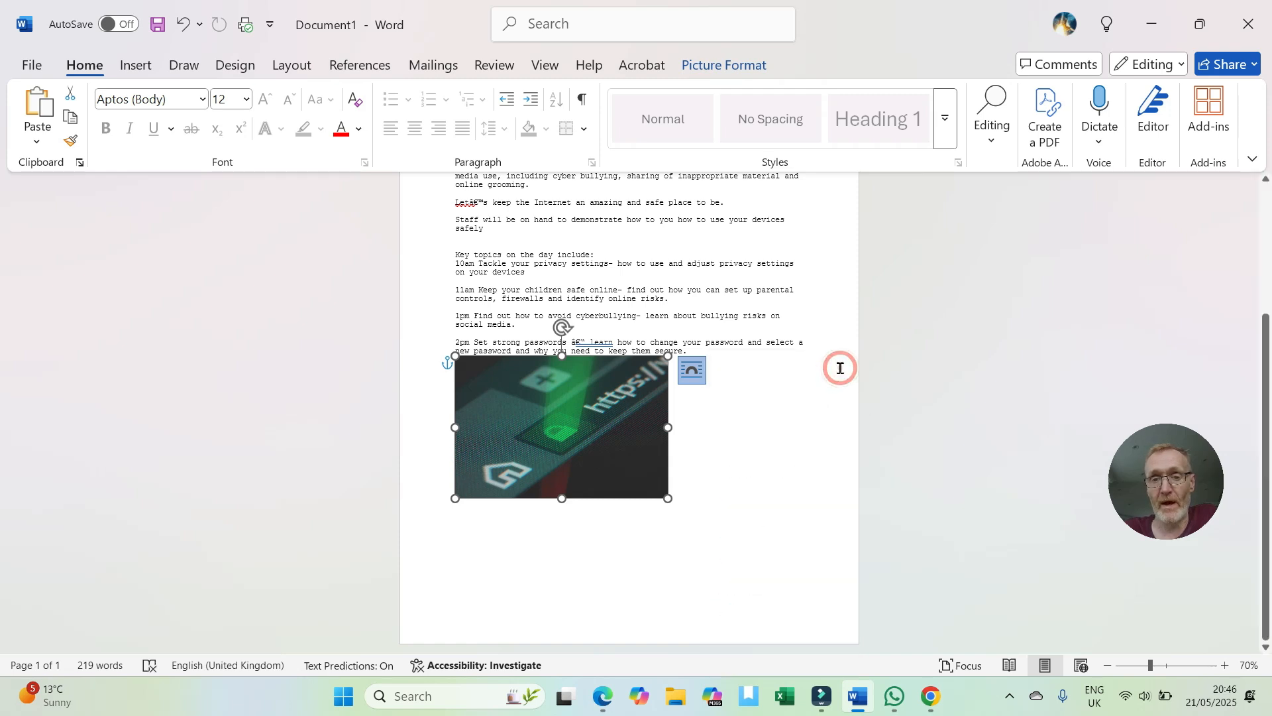
# - Shrink the padlock image further and move it to the upper right of the page beside the opening lines
pyautogui.moveTo(570, 428); pyautogui.dragTo(772, 505)
pyautogui.moveTo(824, 451); pyautogui.dragTo(762, 483)
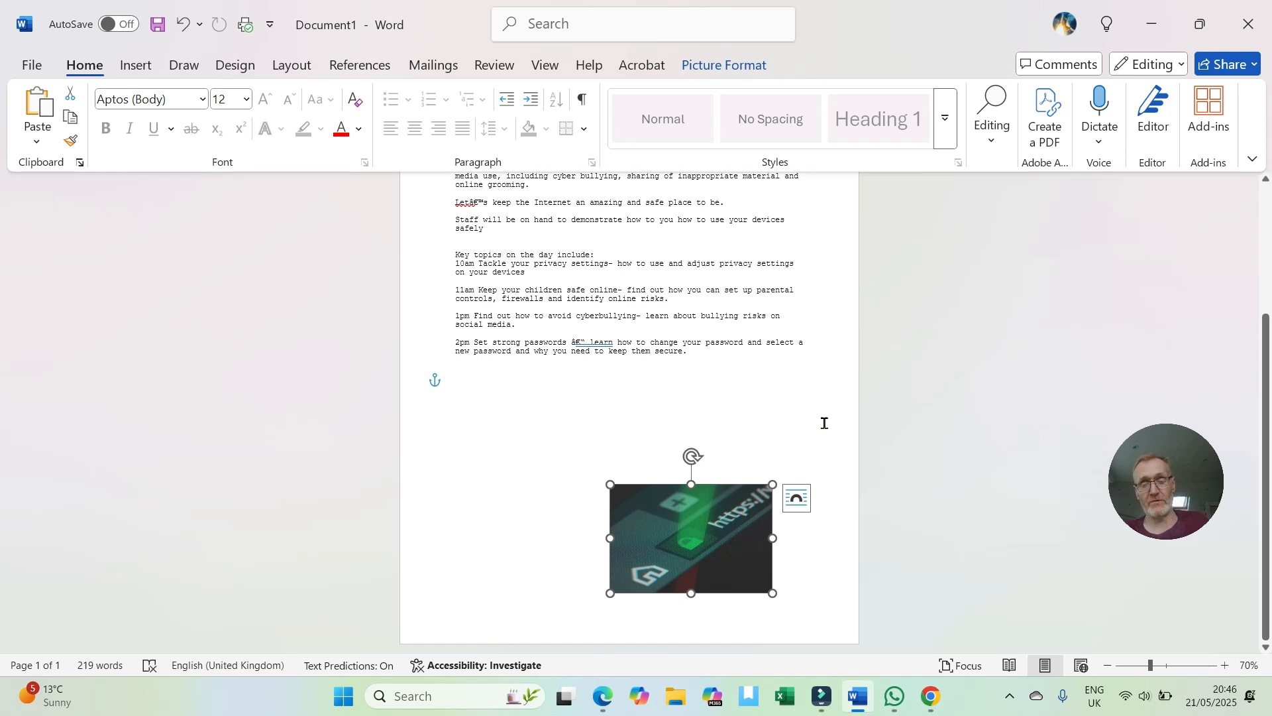
pyautogui.scroll(-1, 823, 423)
pyautogui.scroll(-4, 821, 423)
pyautogui.scroll(3, 821, 423)
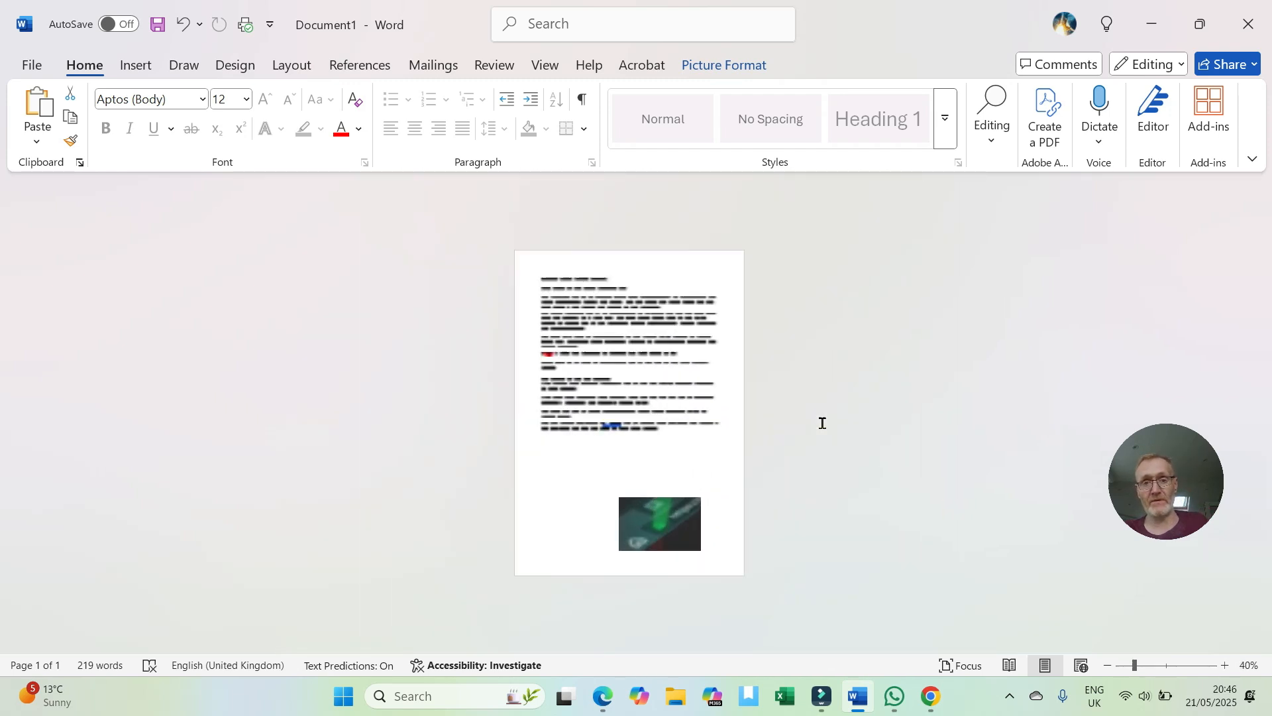
pyautogui.moveTo(675, 577); pyautogui.dragTo(704, 251)
pyautogui.moveTo(762, 204); pyautogui.dragTo(698, 249)
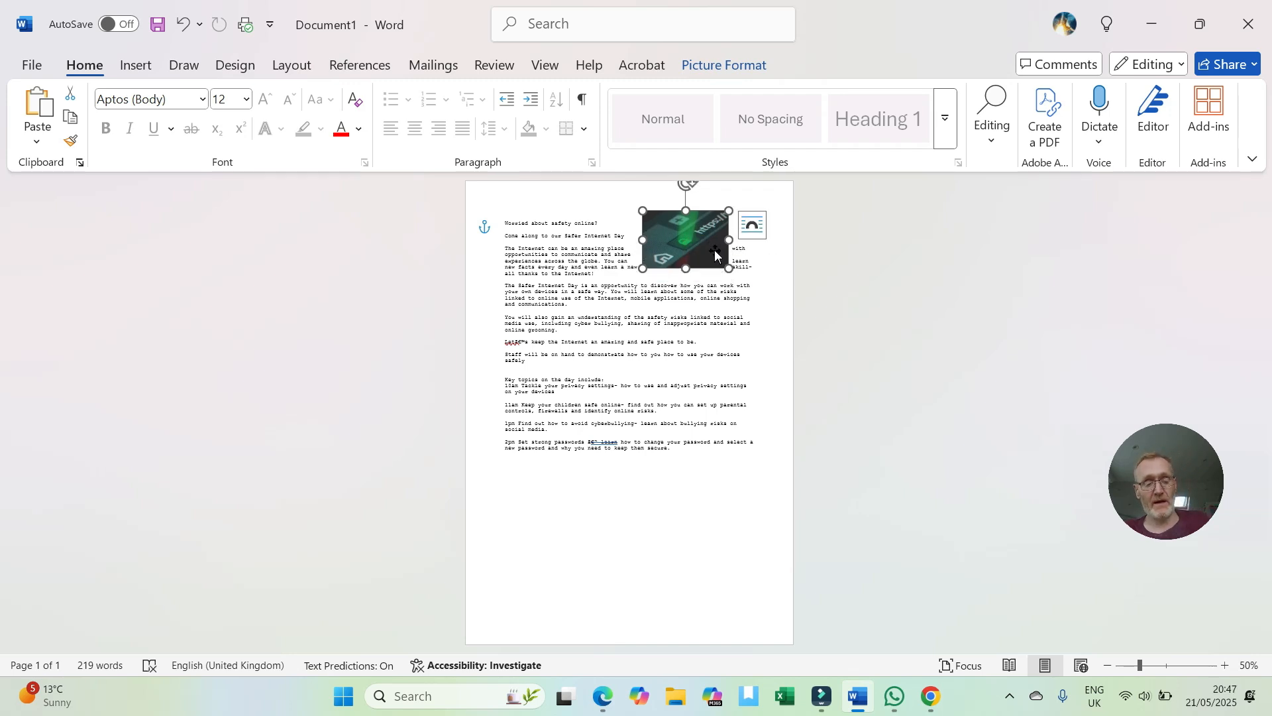
# - Insert four blank lines above "The Internet can be an amazing place" and two above "Come along to our Safer Internet Day"
pyautogui.scroll(5, 715, 249)
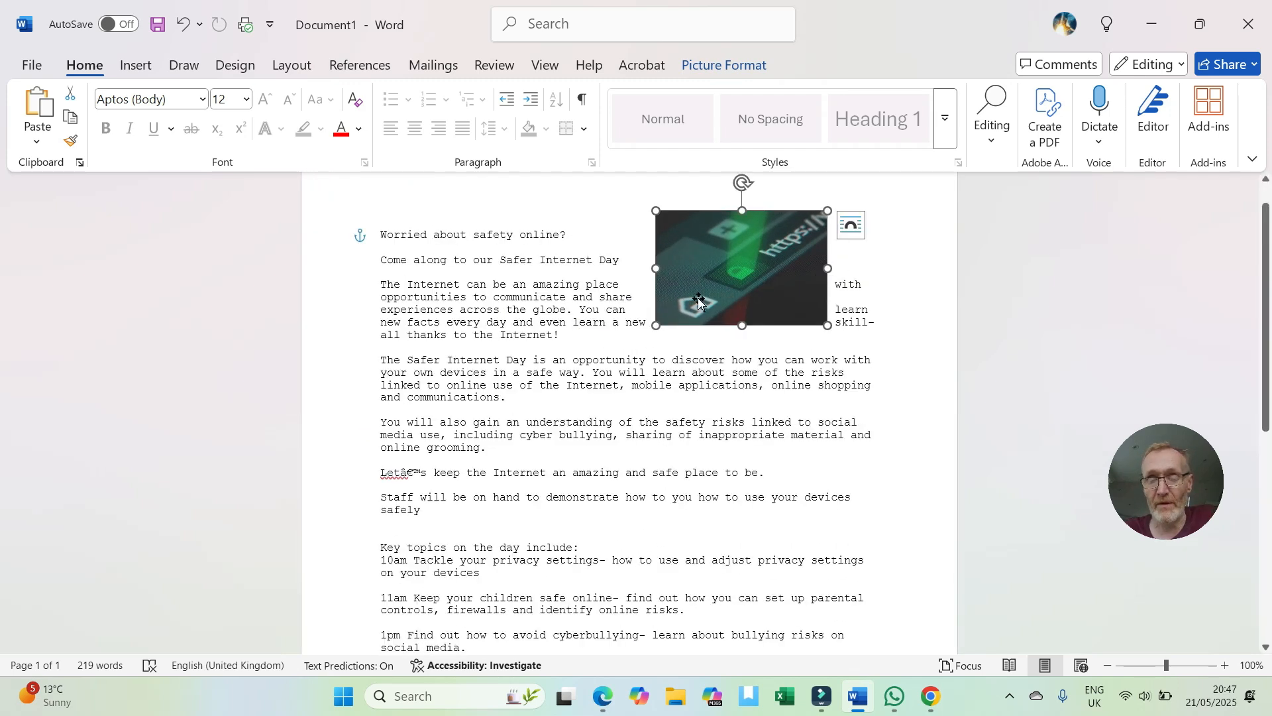
pyautogui.click(376, 285)
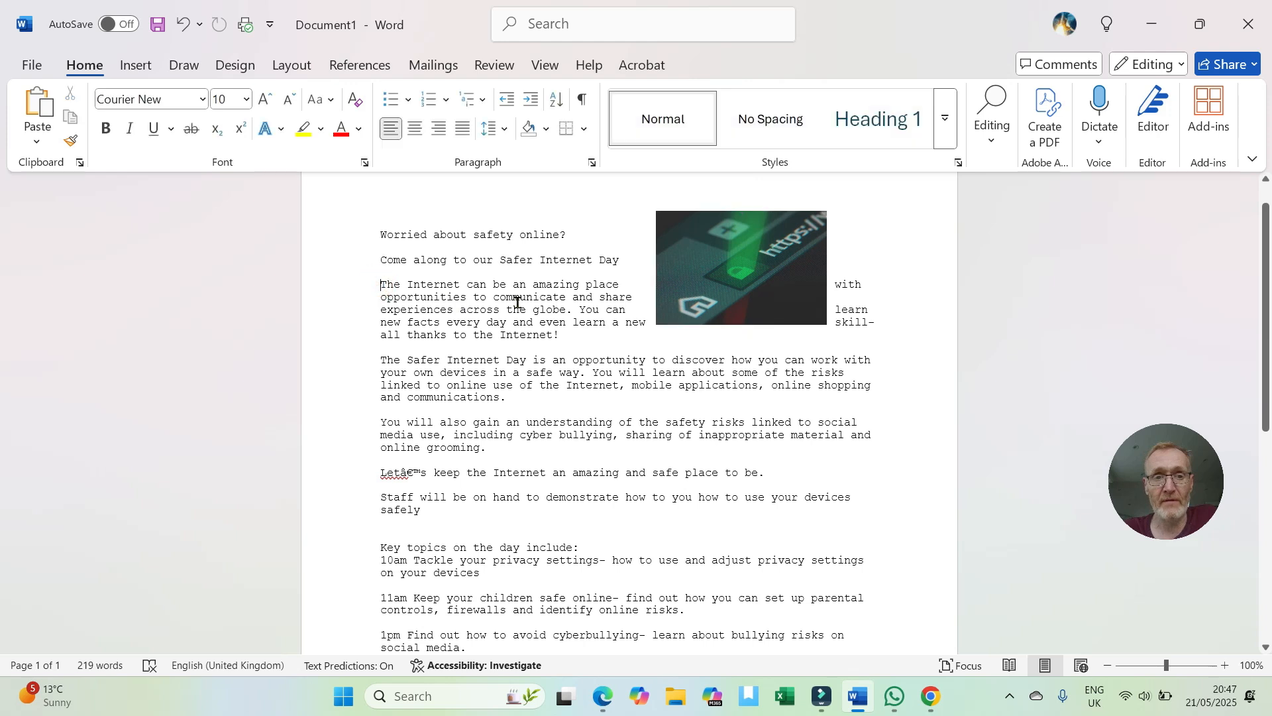
pyautogui.press('Return')
pyautogui.press('Return')
pyautogui.press('Return')
pyautogui.press('Return')
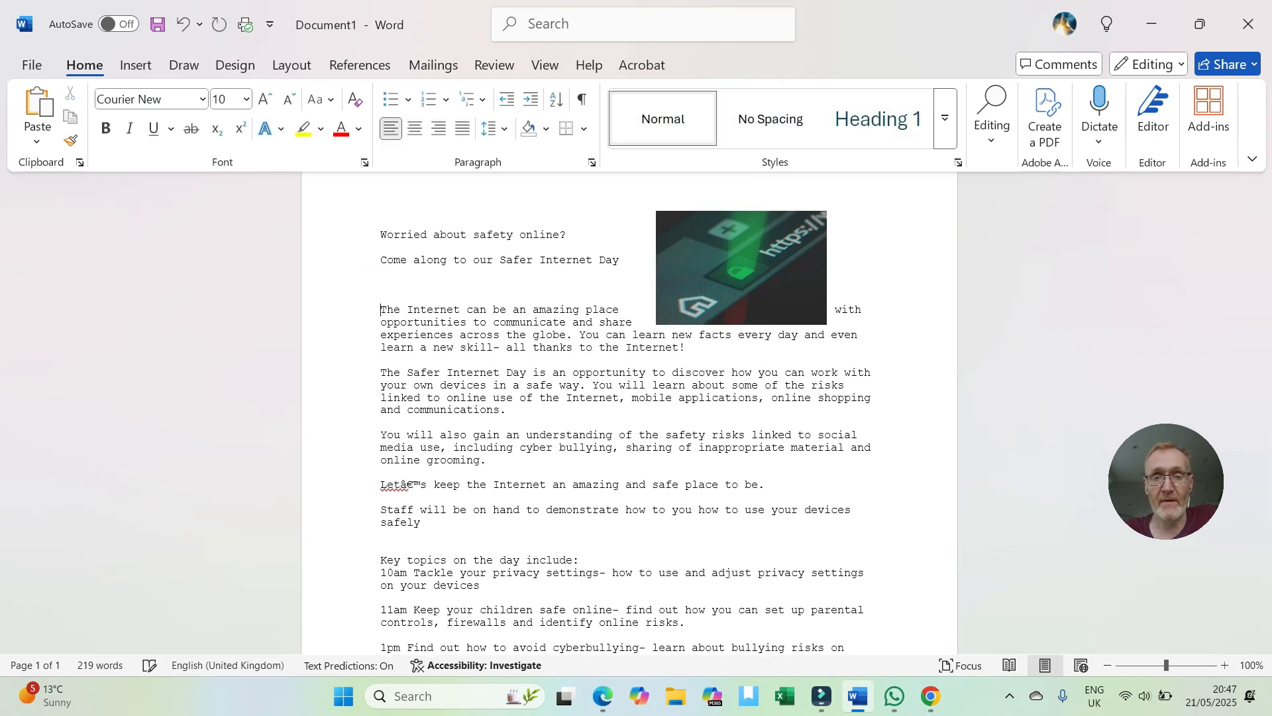
pyautogui.click(379, 261)
pyautogui.press('Return')
pyautogui.press('Return')
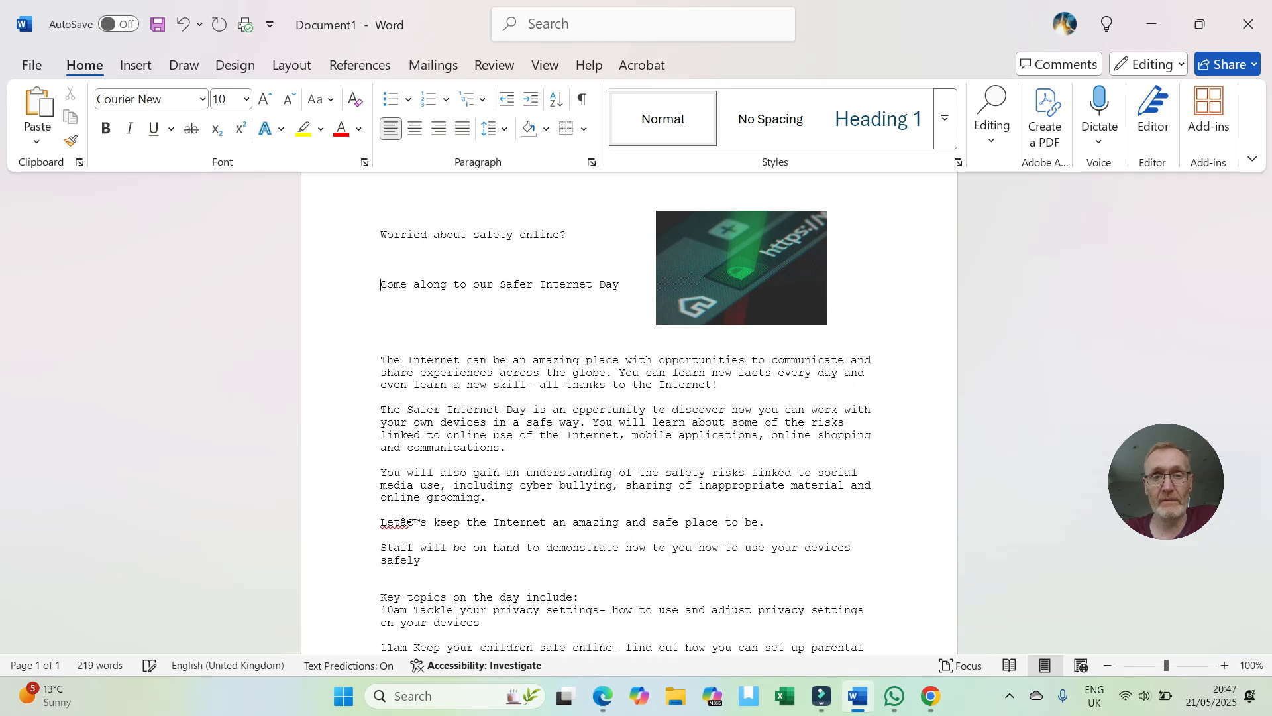
# - Move the padlock image further toward the page's upper-right corner, extending into the margin
pyautogui.scroll(-1, 745, 321)
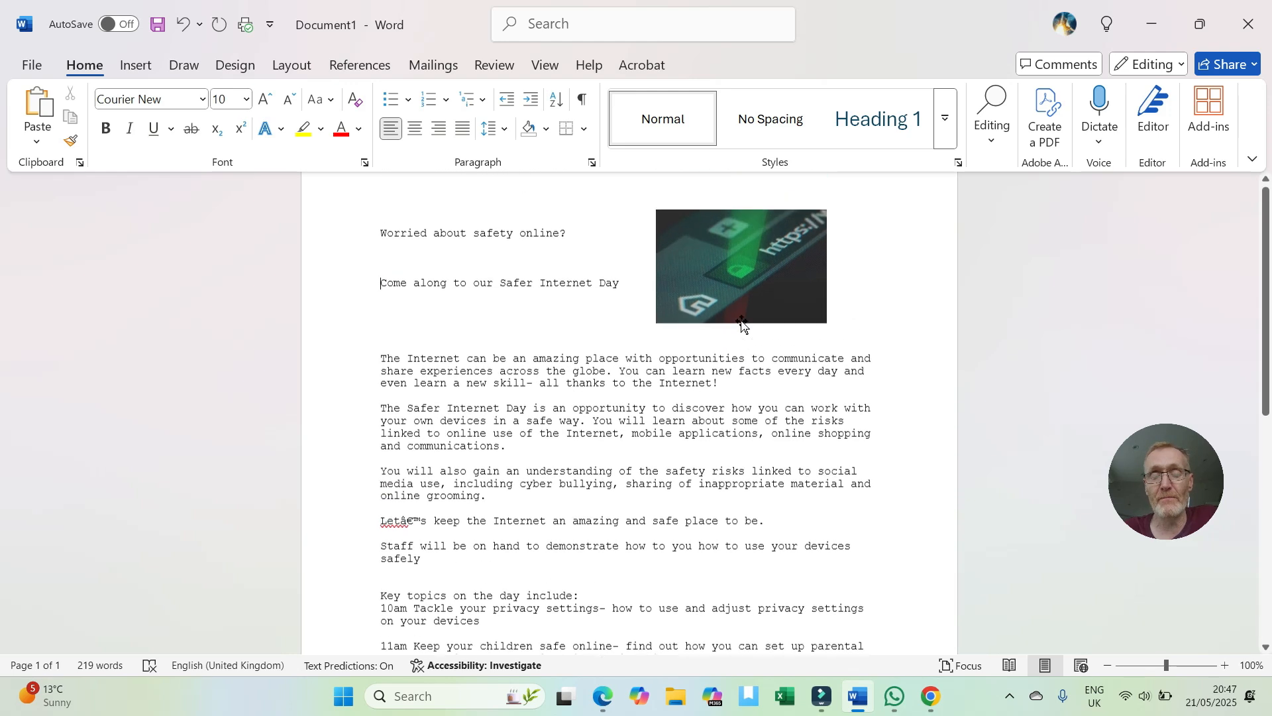
pyautogui.scroll(2, 744, 321)
pyautogui.moveTo(737, 293); pyautogui.dragTo(807, 261)
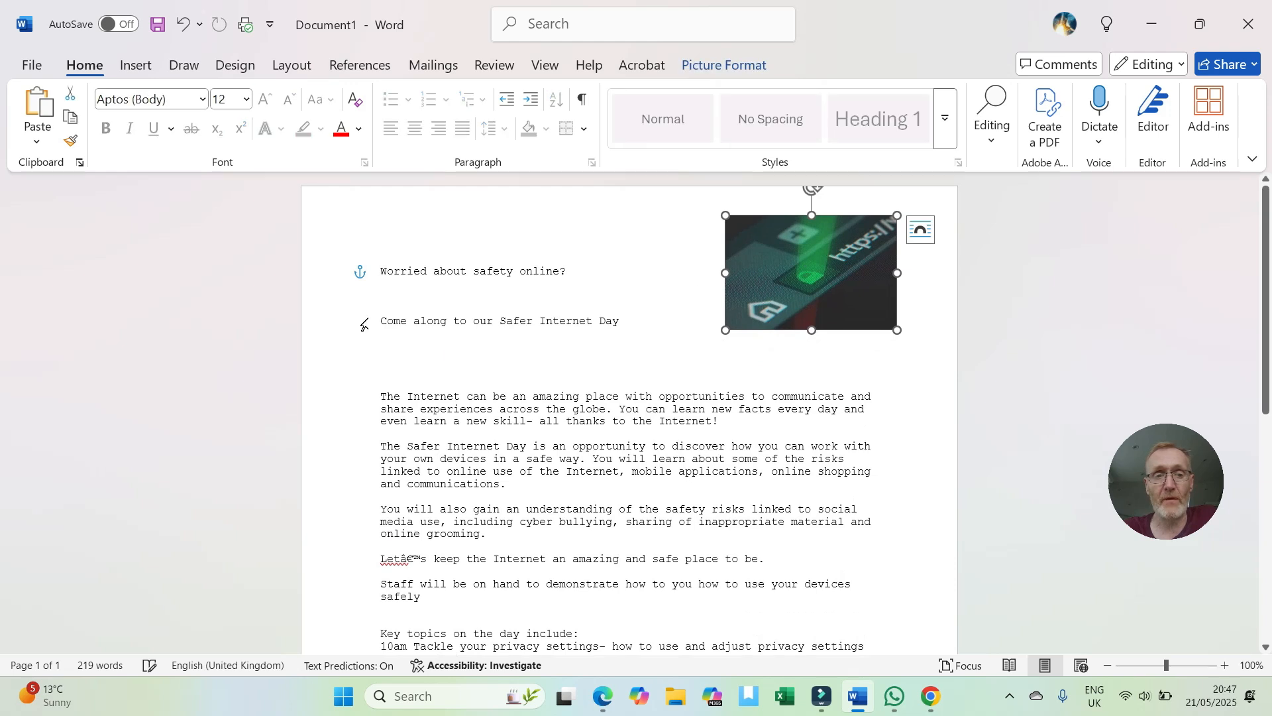
# - Add one blank line above "Come along to our Safer Internet Day" and delete two above the paragraph beginning "The Internet can be"
pyautogui.click(379, 321)
pyautogui.press('Return')
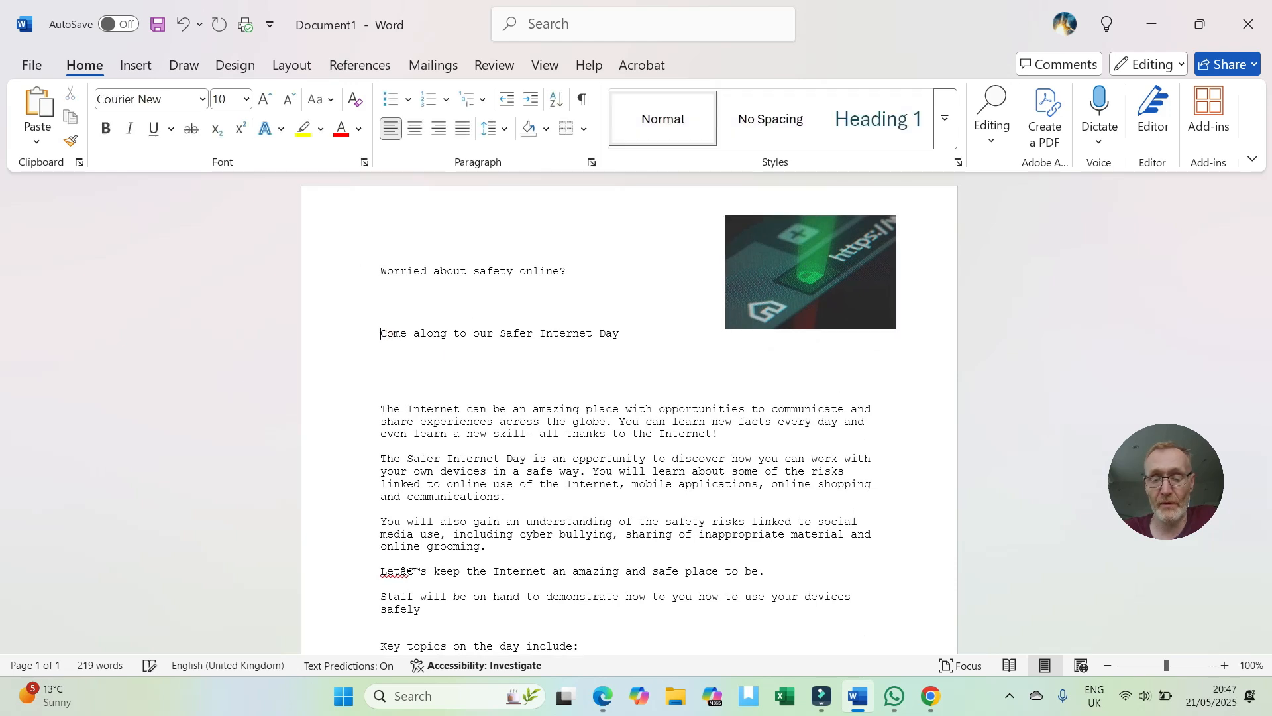
pyautogui.click(407, 388)
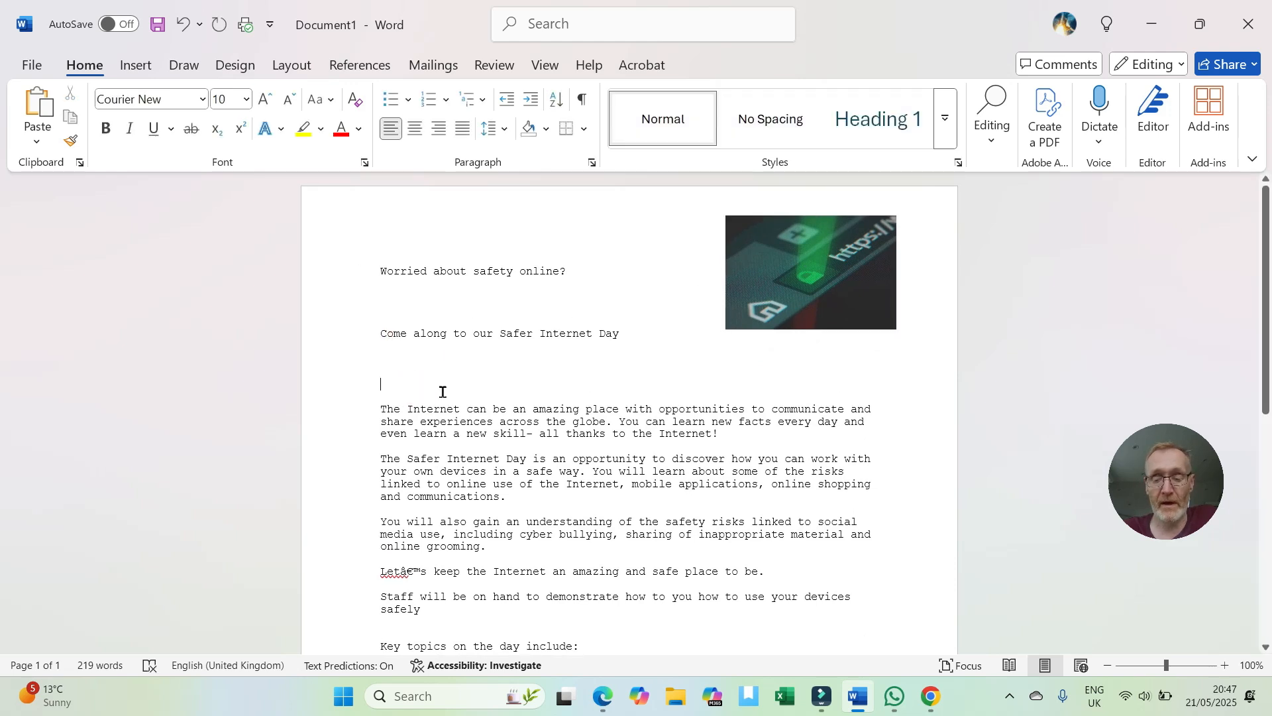
pyautogui.click(382, 404)
pyautogui.press('BackSpace')
pyautogui.press('BackSpace')
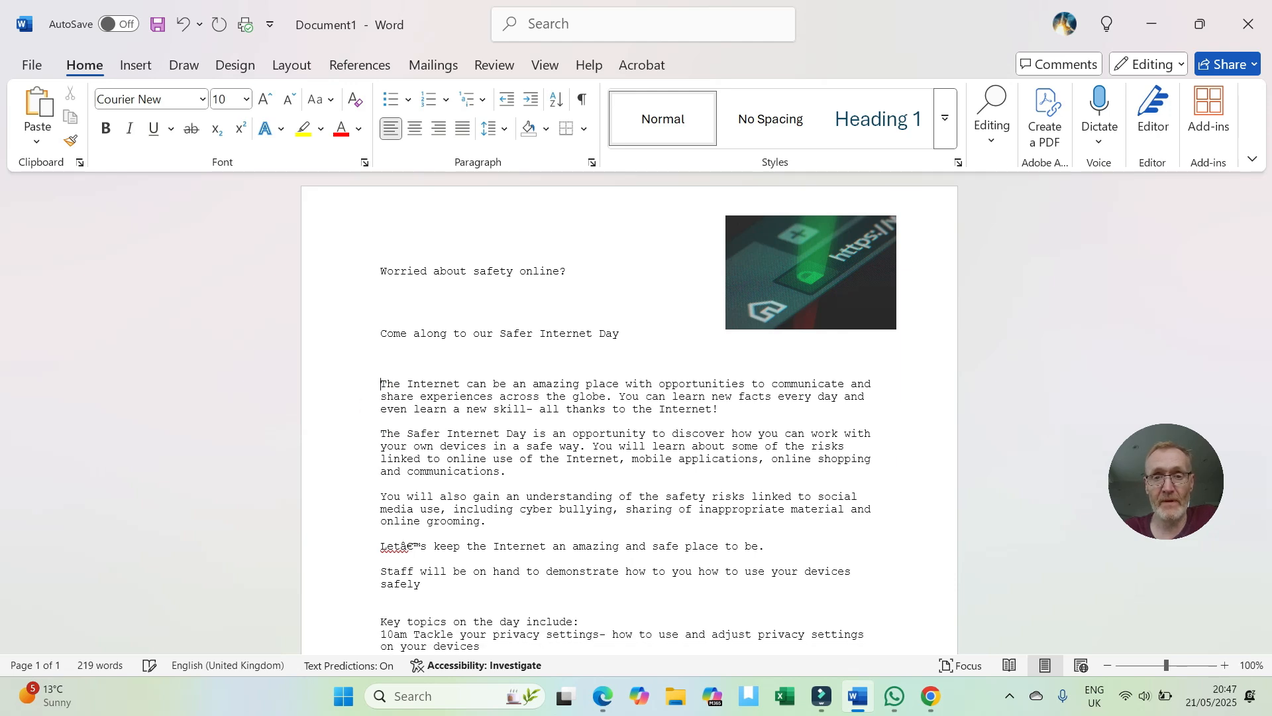
# - Enlarge the padlock image proportionally from its lower-left corner until it nearly reaches the first body paragraph
pyautogui.click(781, 298)
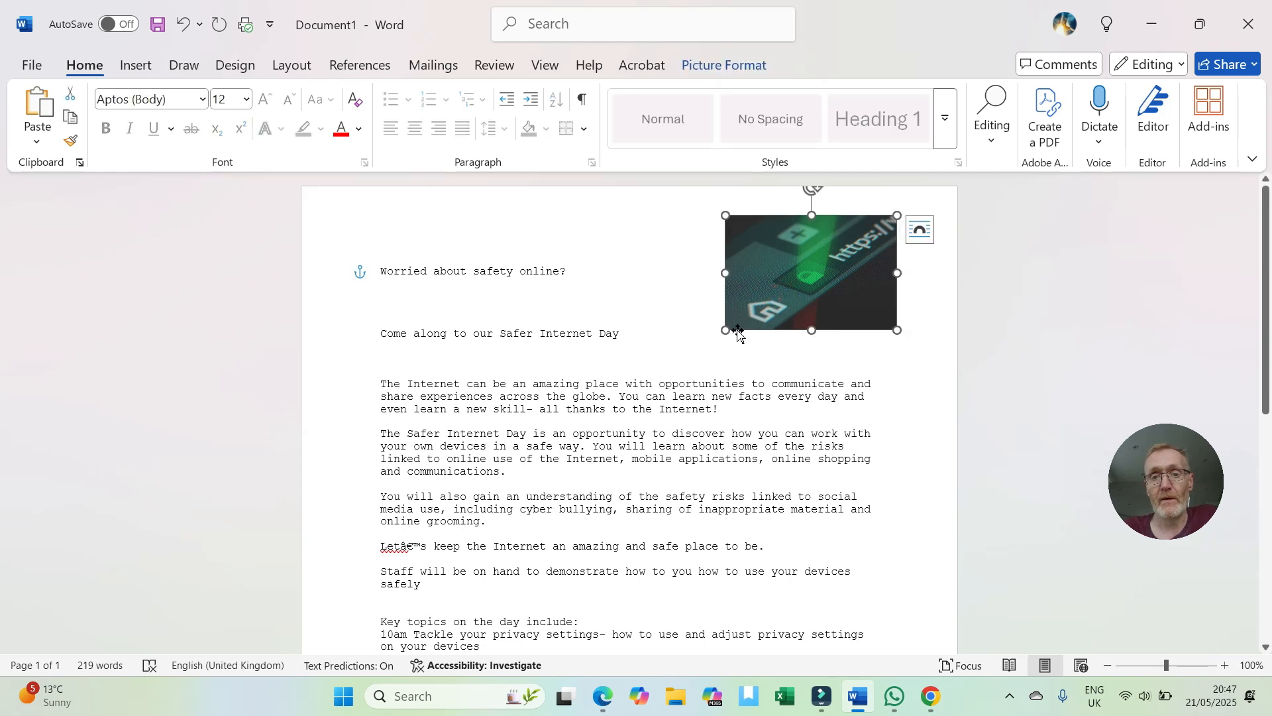
pyautogui.moveTo(725, 331); pyautogui.dragTo(683, 358)
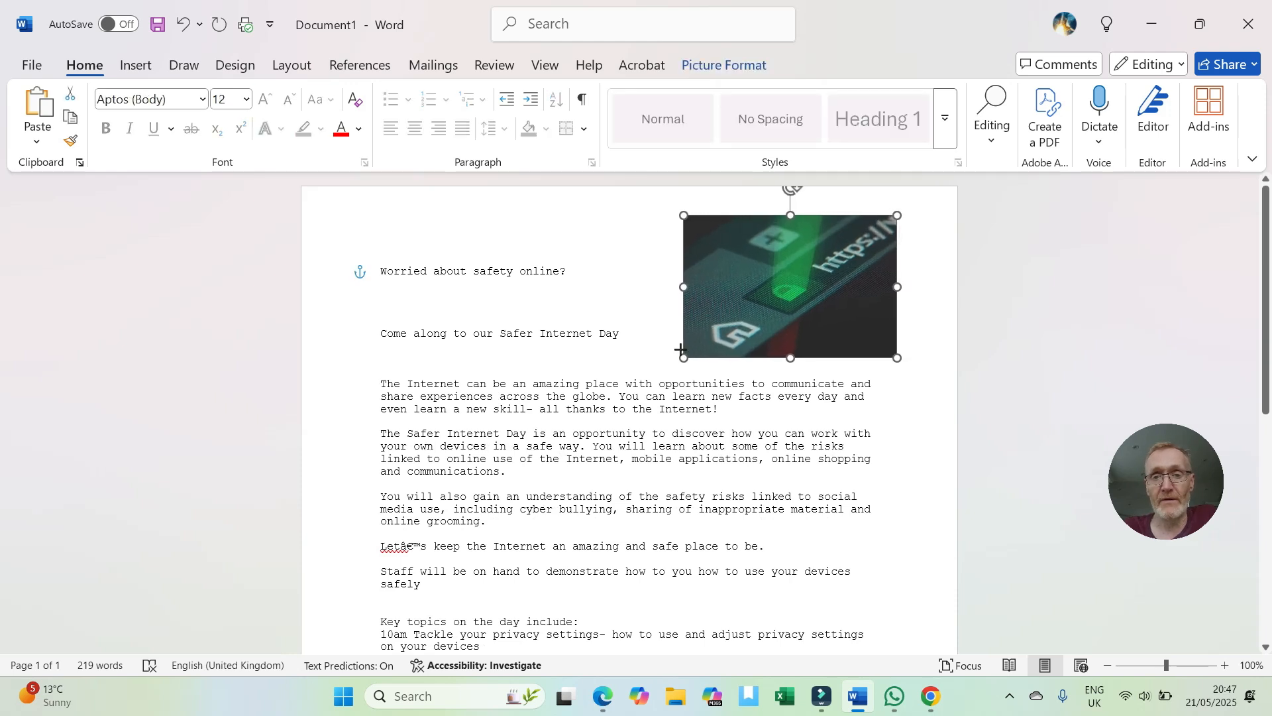
pyautogui.click(921, 397)
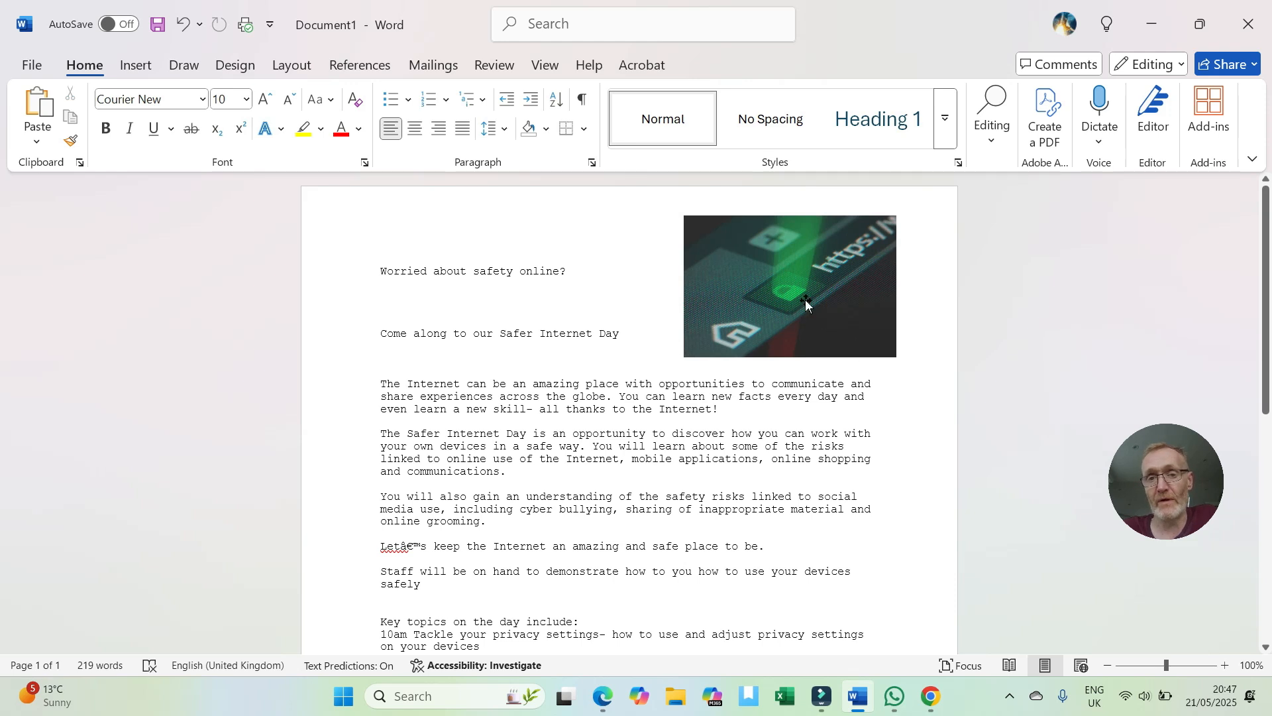
pyautogui.click(792, 285)
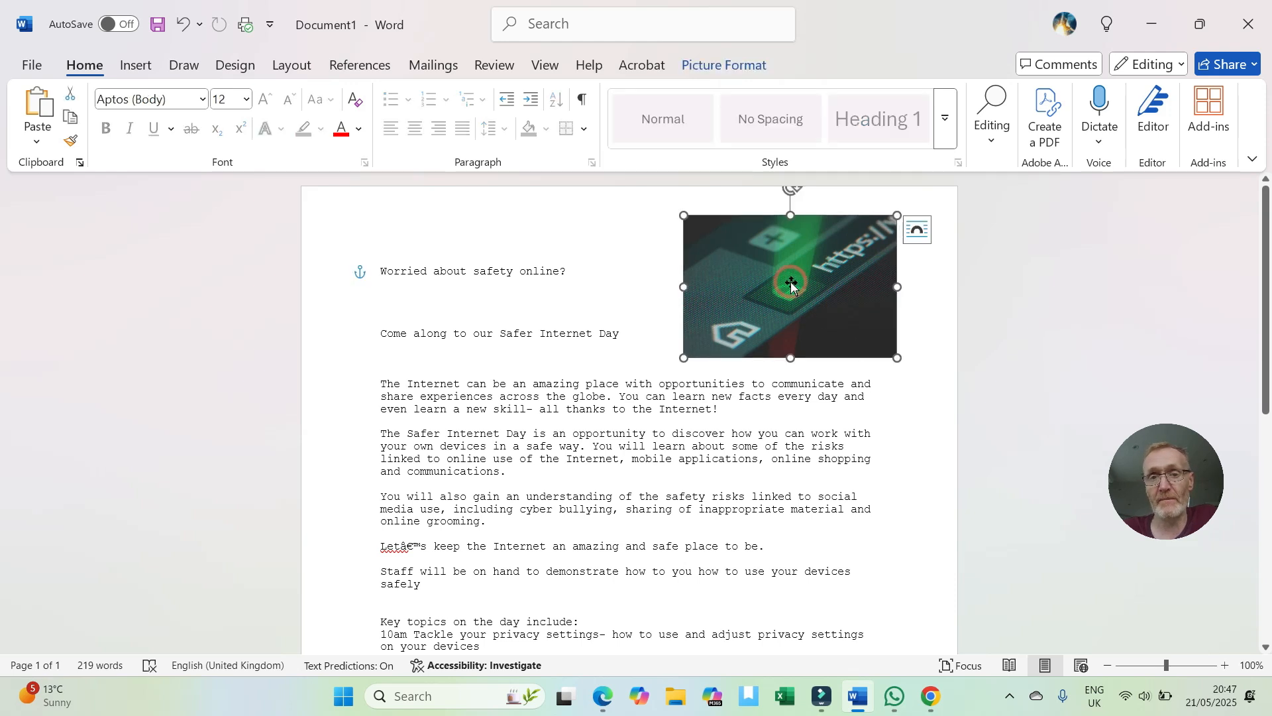
# - Set the padlock image's colour saturation to 200%
pyautogui.doubleClick(791, 285)
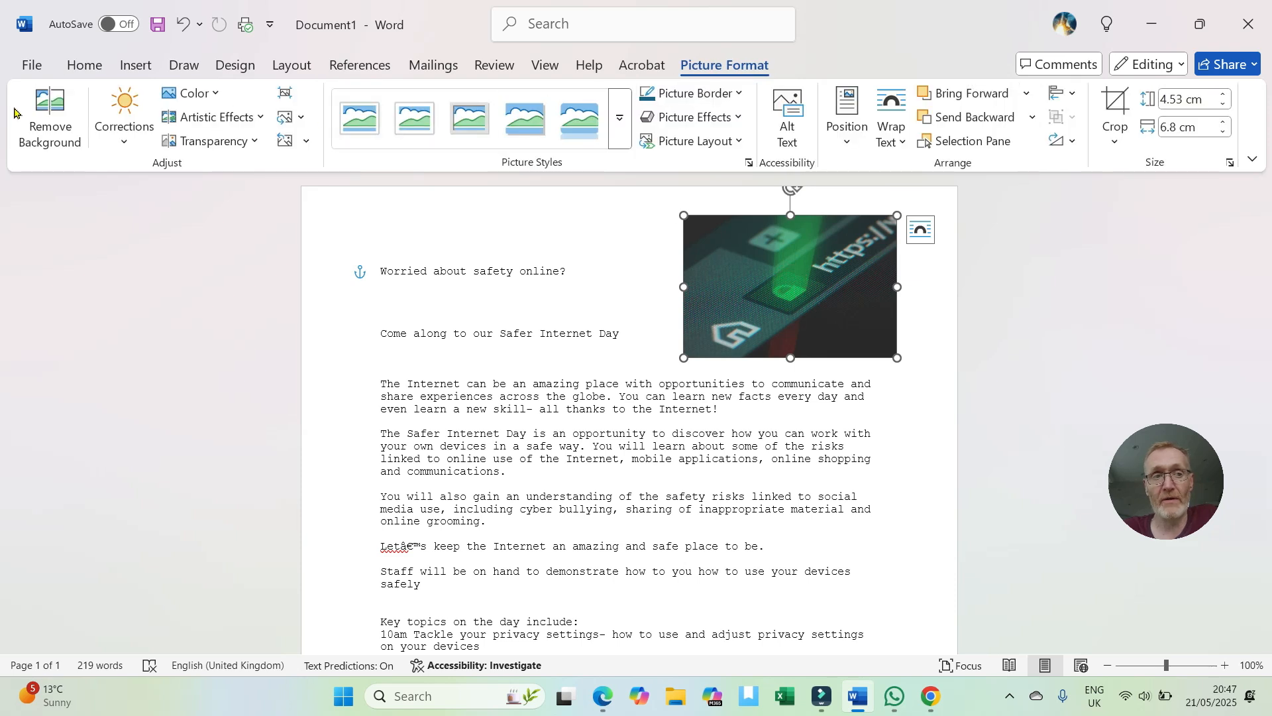
pyautogui.click(910, 396)
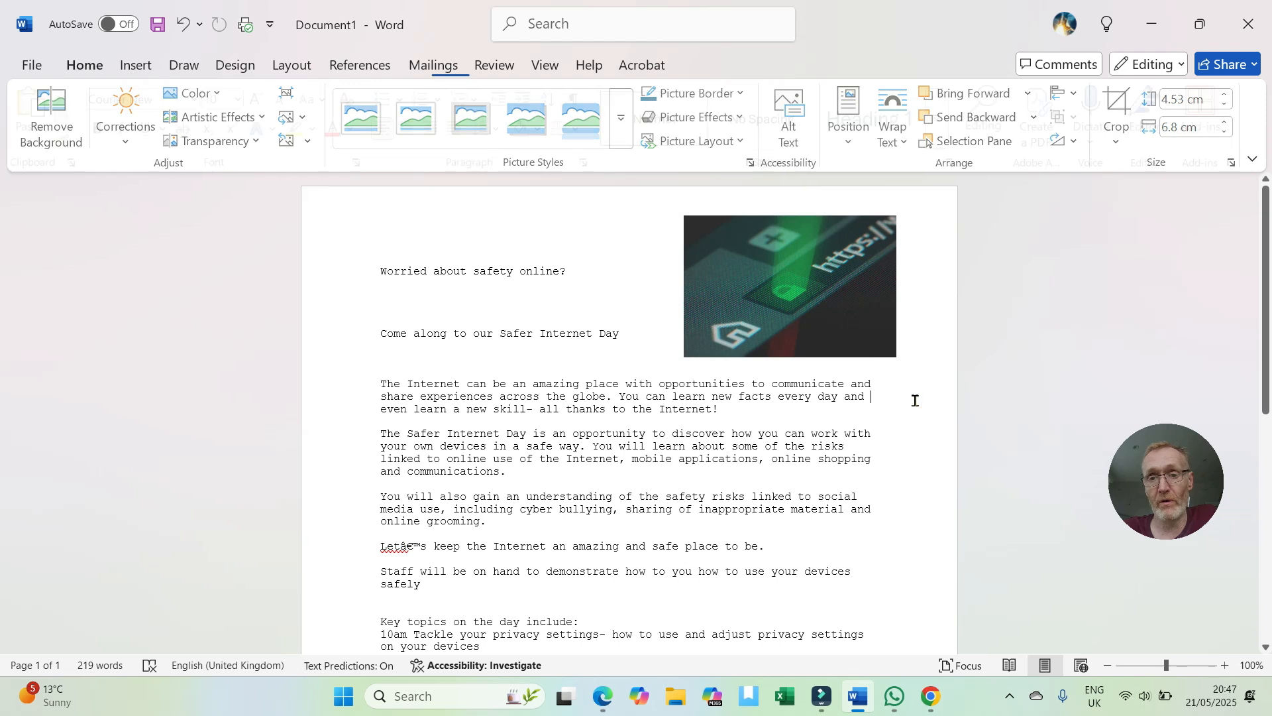
pyautogui.click(777, 305)
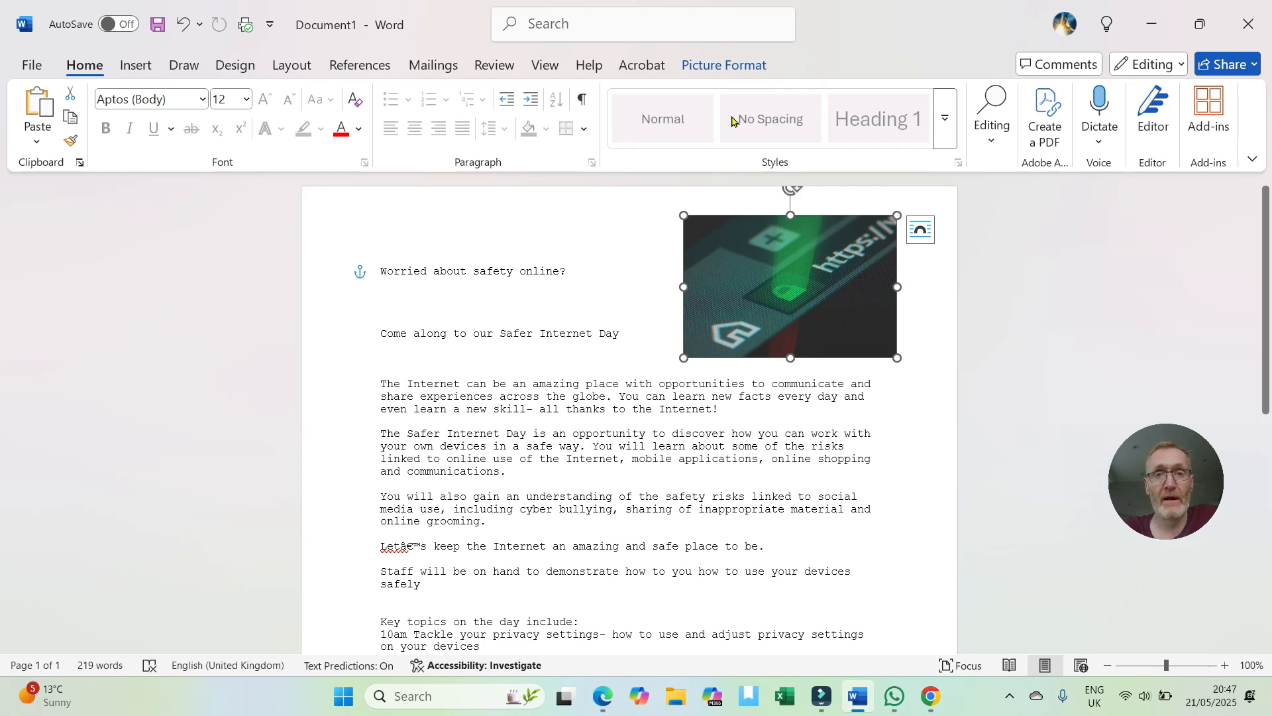
pyautogui.click(726, 65)
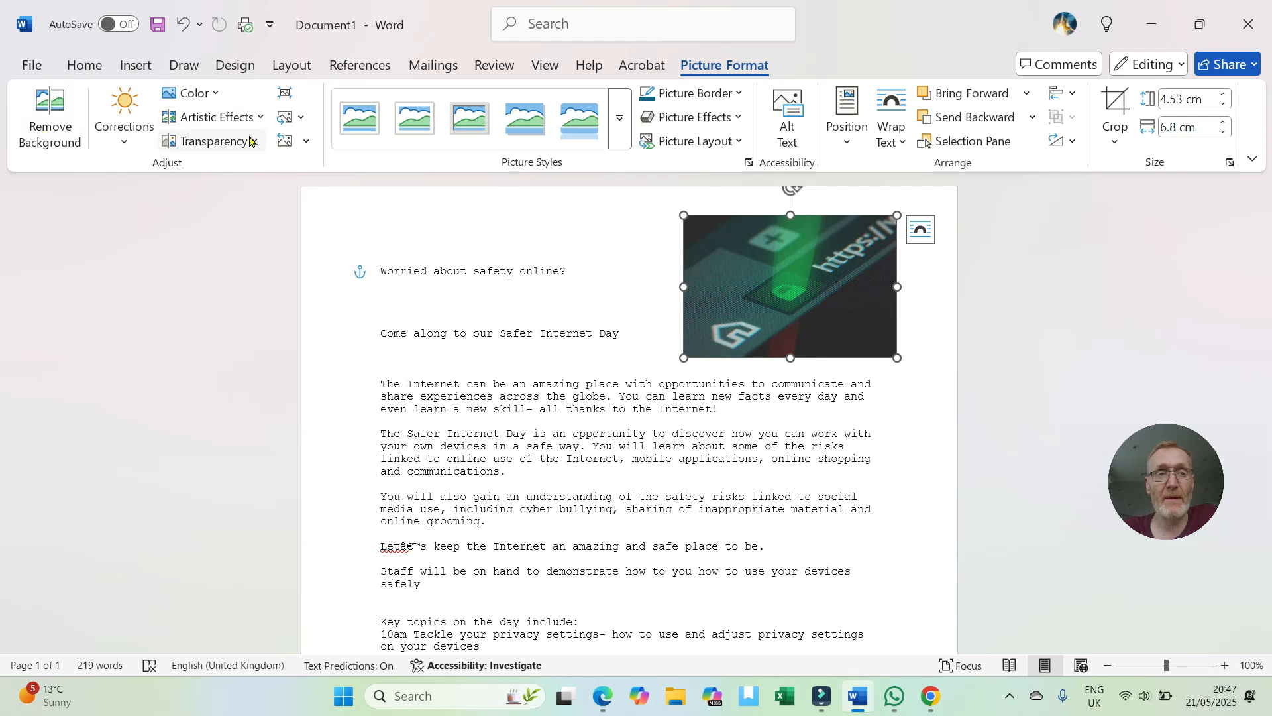
pyautogui.click(213, 93)
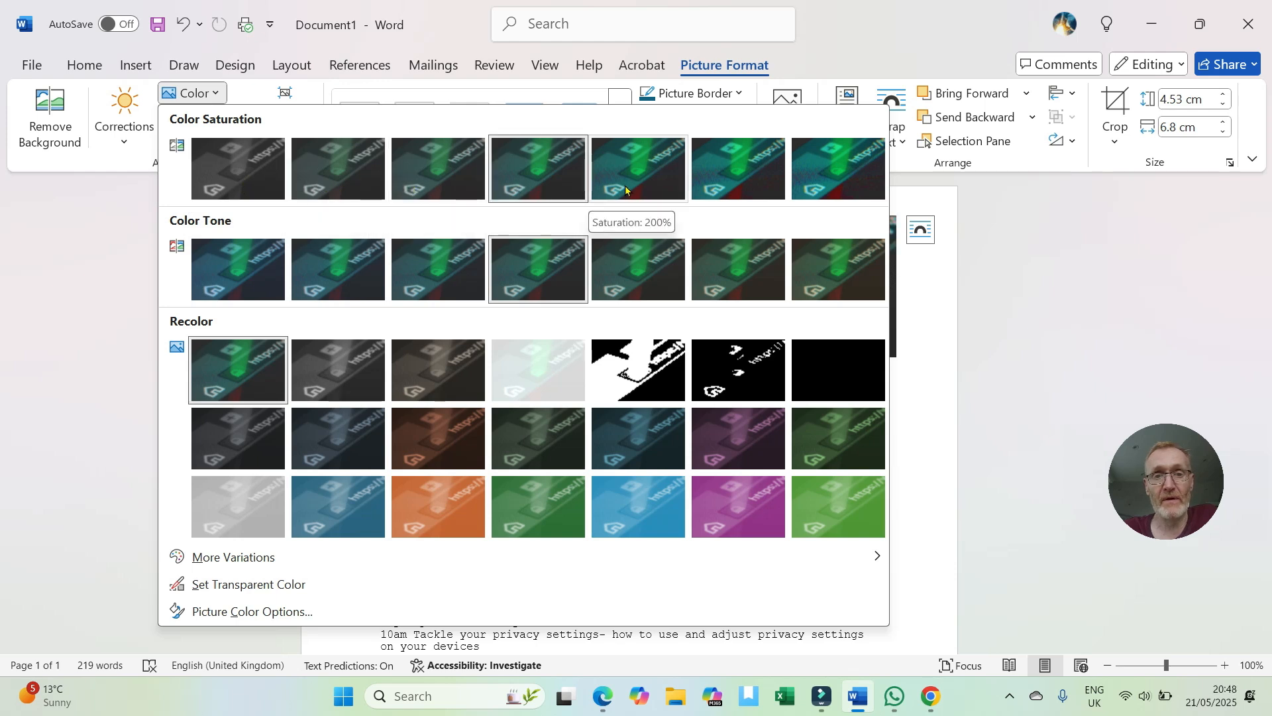
pyautogui.click(636, 169)
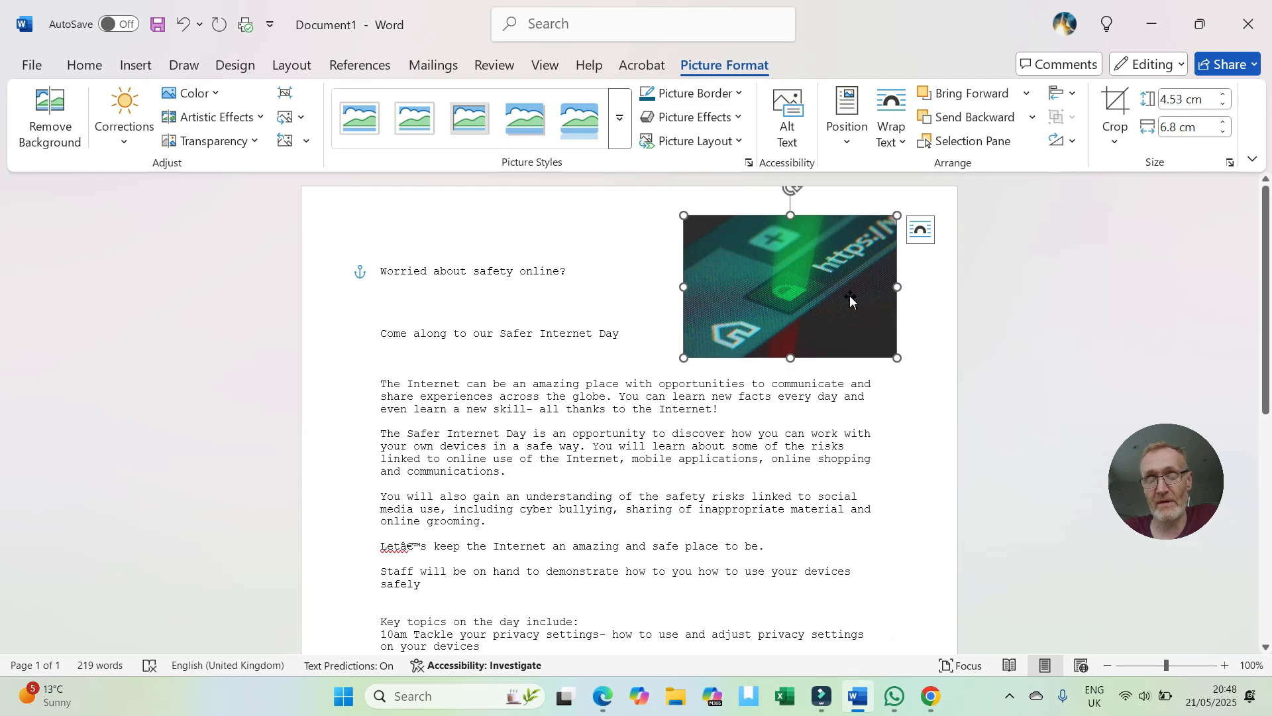
# - Apply the picture style with rounded corners and a reflection to the padlock image
pyautogui.click(581, 123)
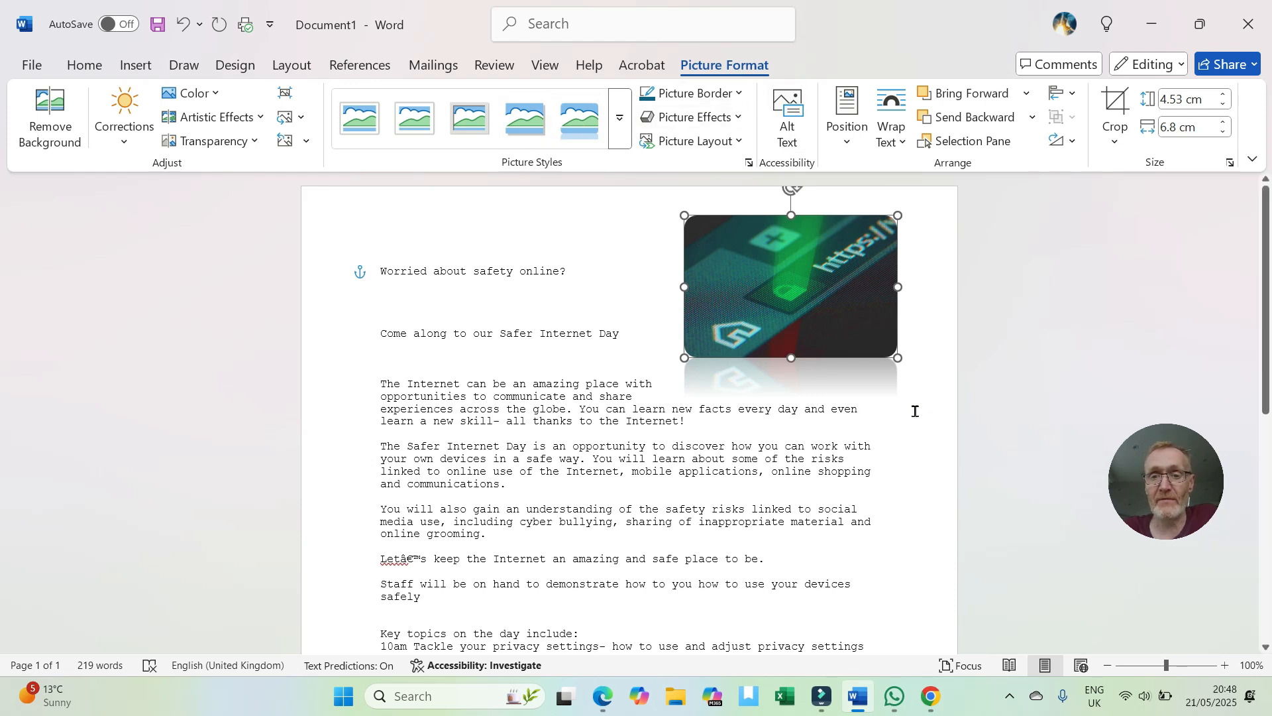
pyautogui.scroll(-2, 915, 408)
pyautogui.scroll(1, 909, 406)
pyautogui.scroll(-1, 907, 405)
pyautogui.scroll(-3, 908, 405)
pyautogui.scroll(4, 905, 401)
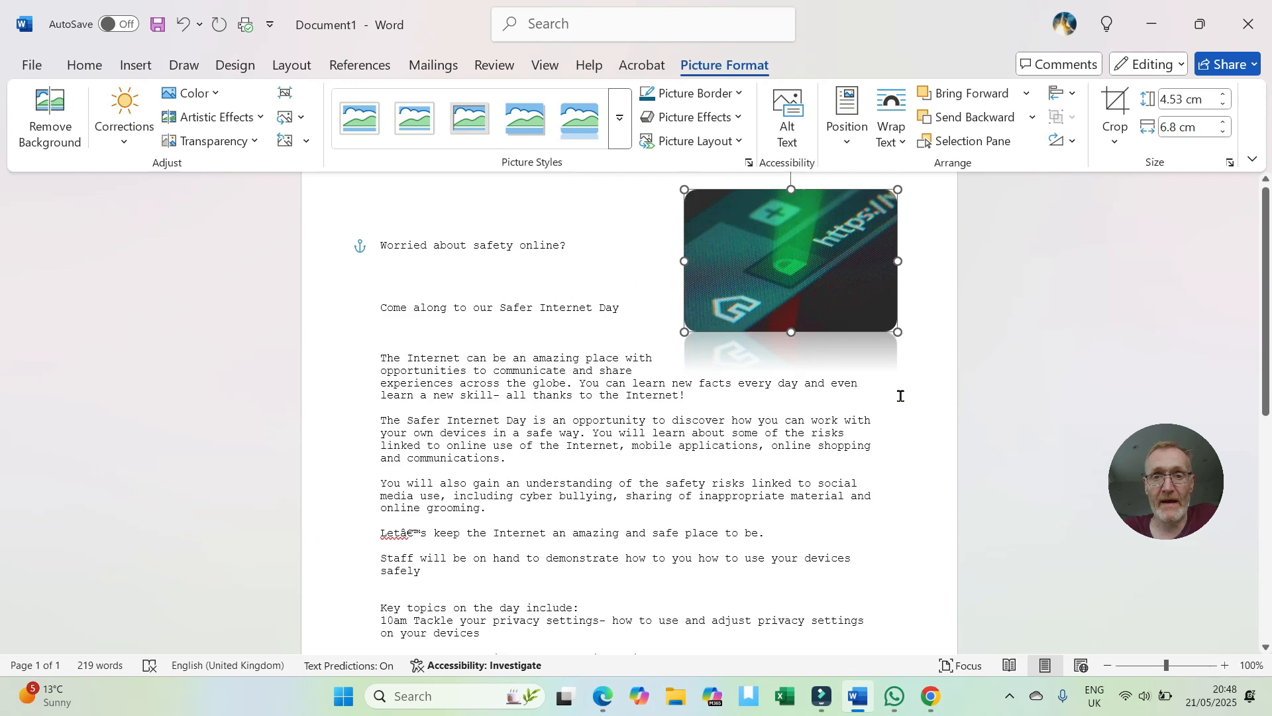
pyautogui.scroll(1, 901, 396)
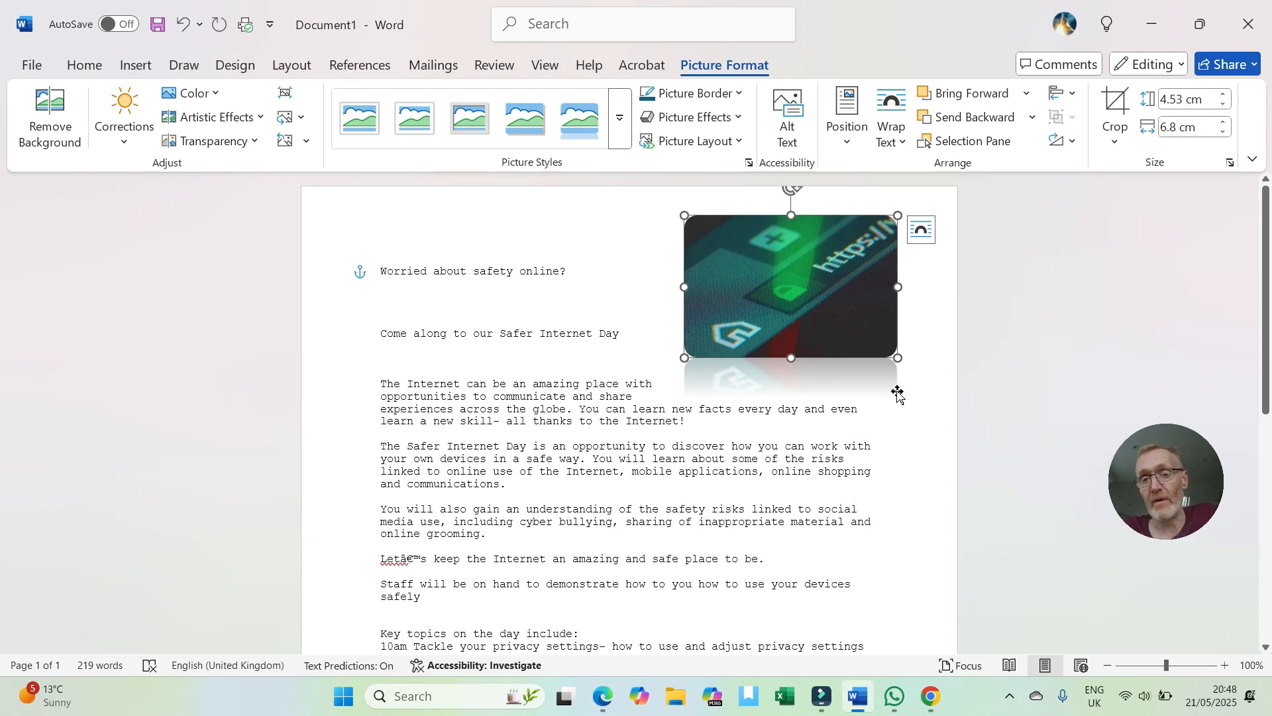
pyautogui.scroll(-1, 885, 369)
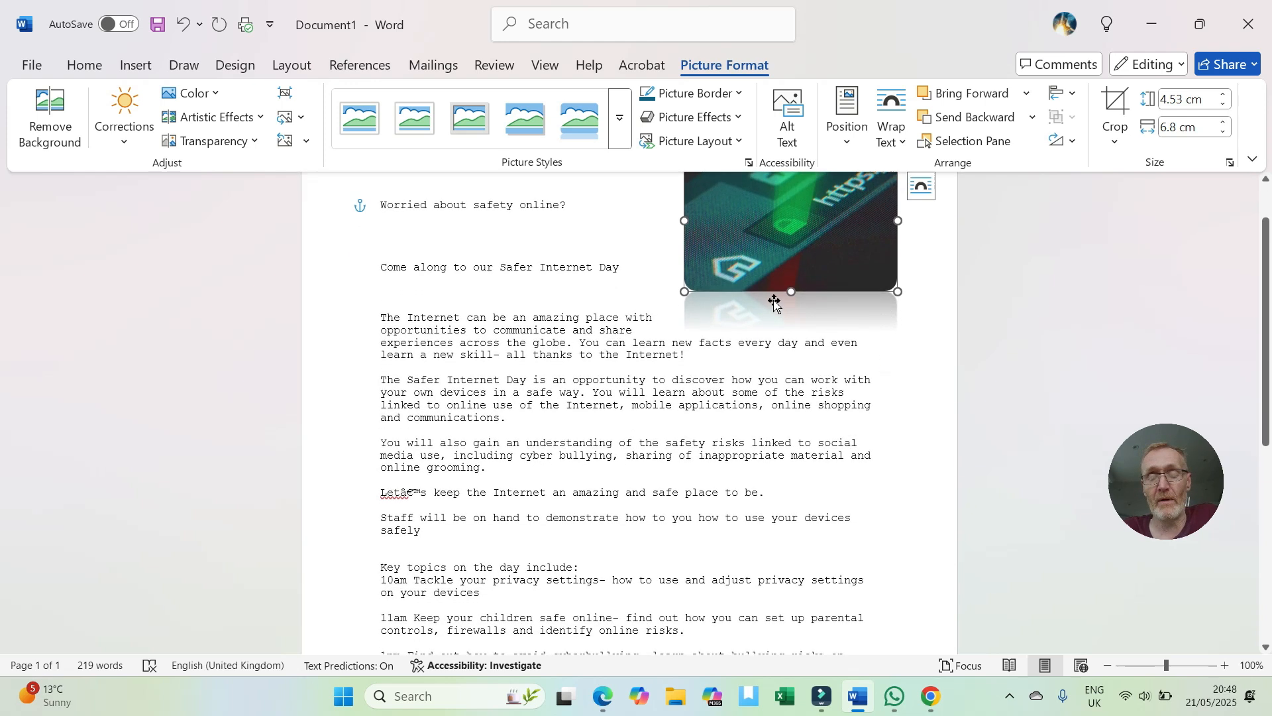
# - Resize the padlock image to about 2.41 cm high by 3.62 cm wide and place it in the page's upper-right corner
pyautogui.moveTo(899, 293); pyautogui.dragTo(1095, 526)
pyautogui.scroll(2, 866, 383)
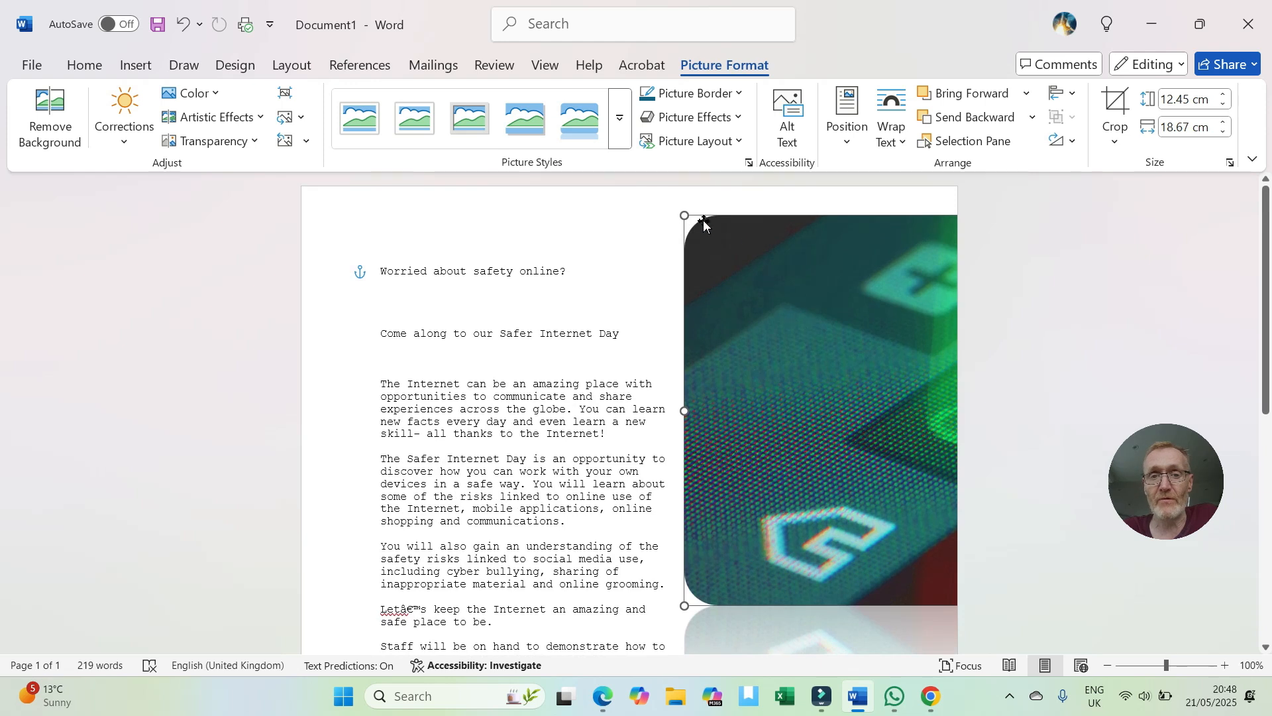
pyautogui.moveTo(685, 217); pyautogui.dragTo(867, 337)
pyautogui.moveTo(887, 391); pyautogui.dragTo(634, 259)
pyautogui.moveTo(587, 195); pyautogui.dragTo(726, 288)
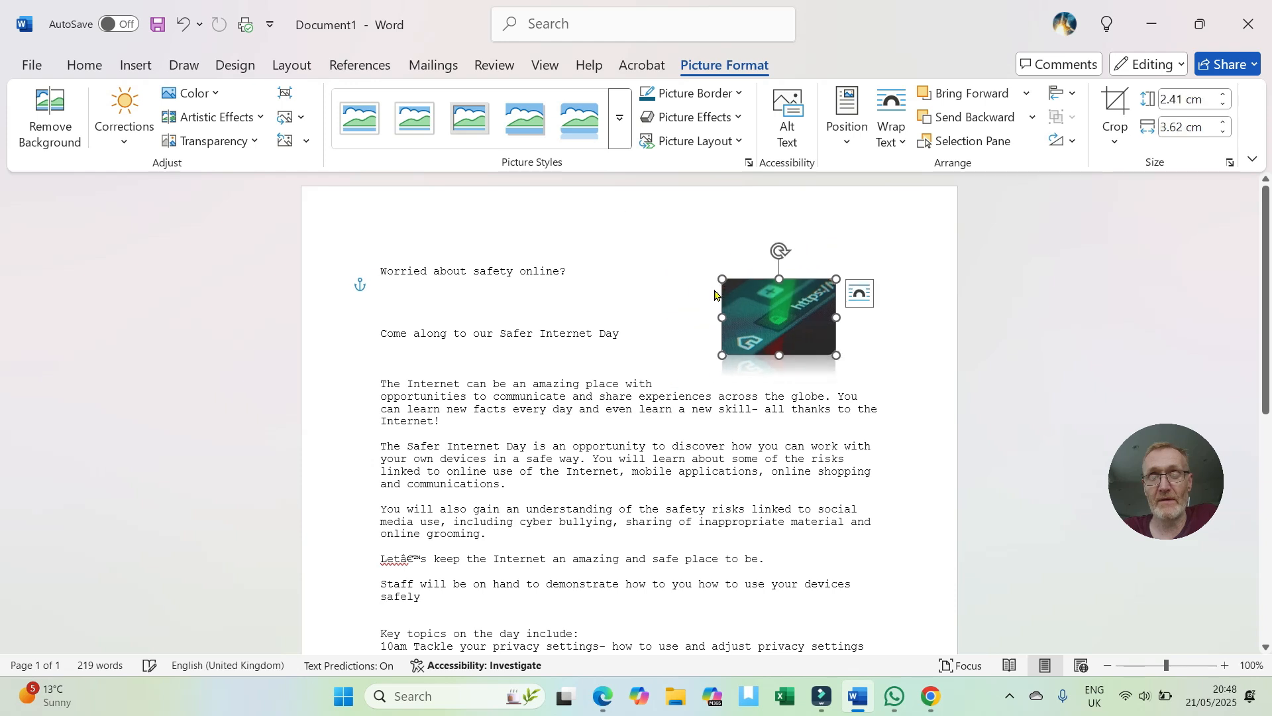
pyautogui.moveTo(797, 322); pyautogui.dragTo(851, 255)
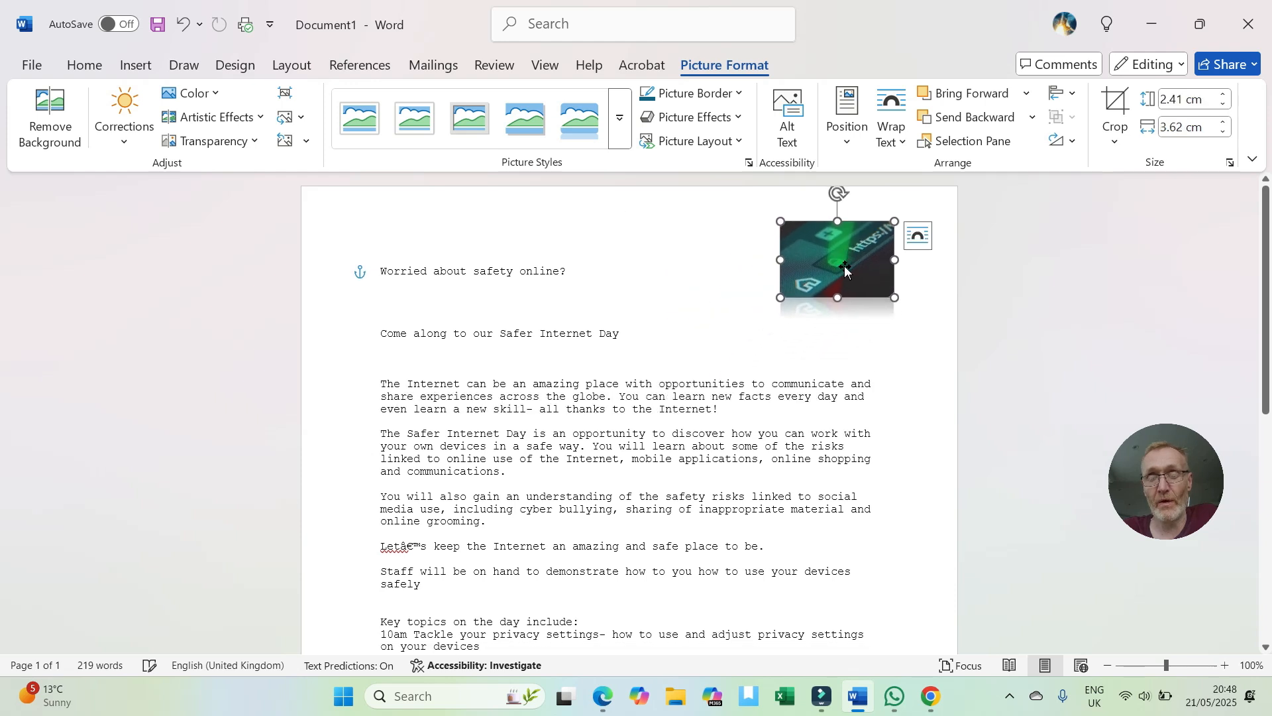
pyautogui.click(790, 362)
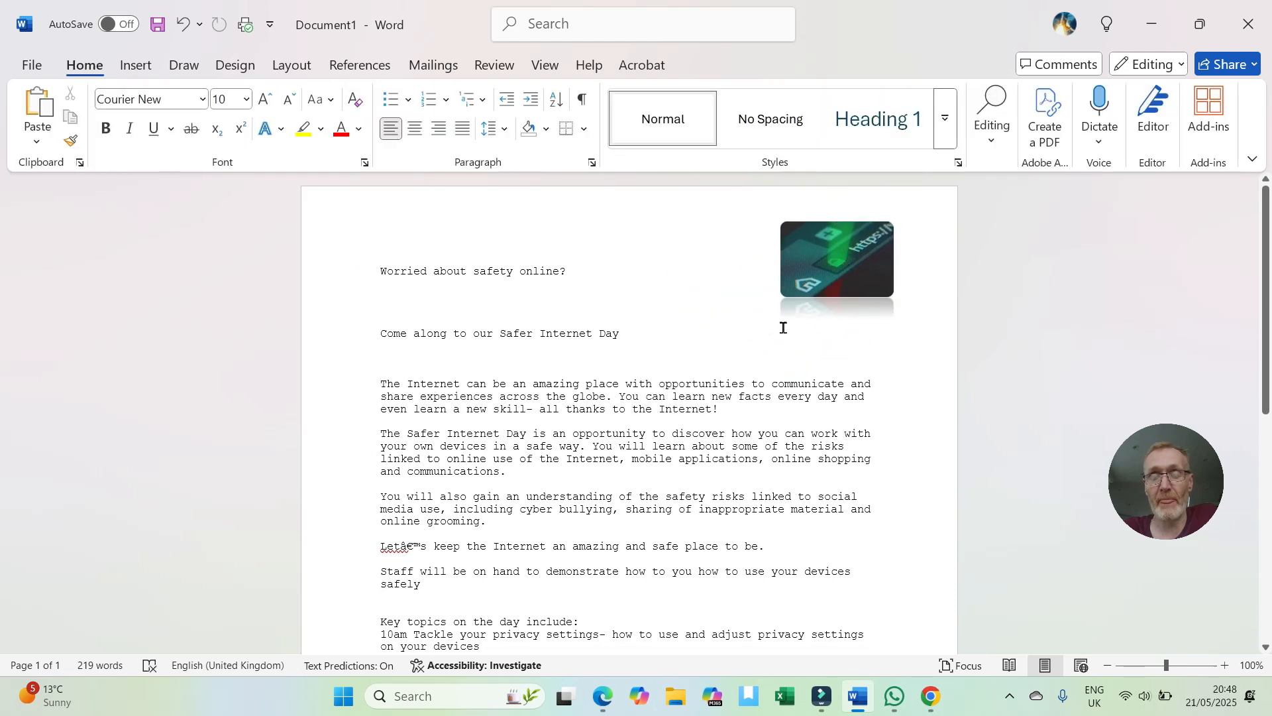
pyautogui.scroll(-3, 782, 327)
pyautogui.scroll(-8, 782, 326)
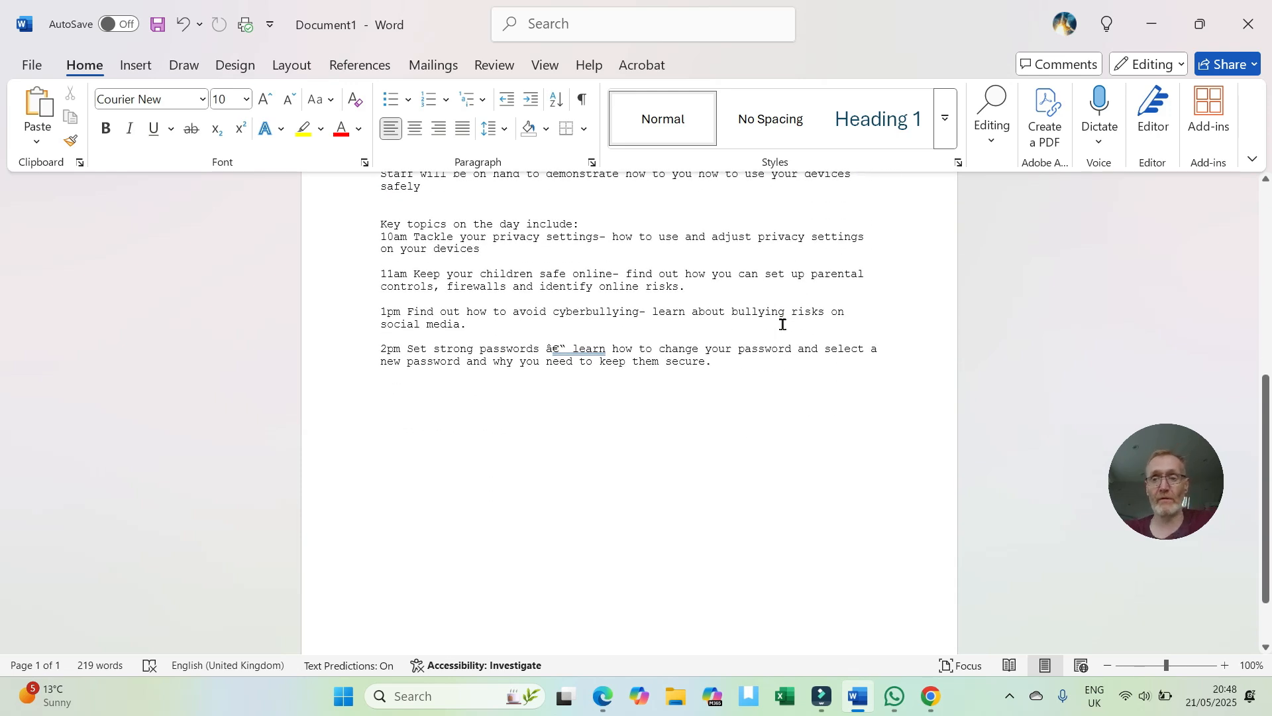
pyautogui.scroll(10, 828, 324)
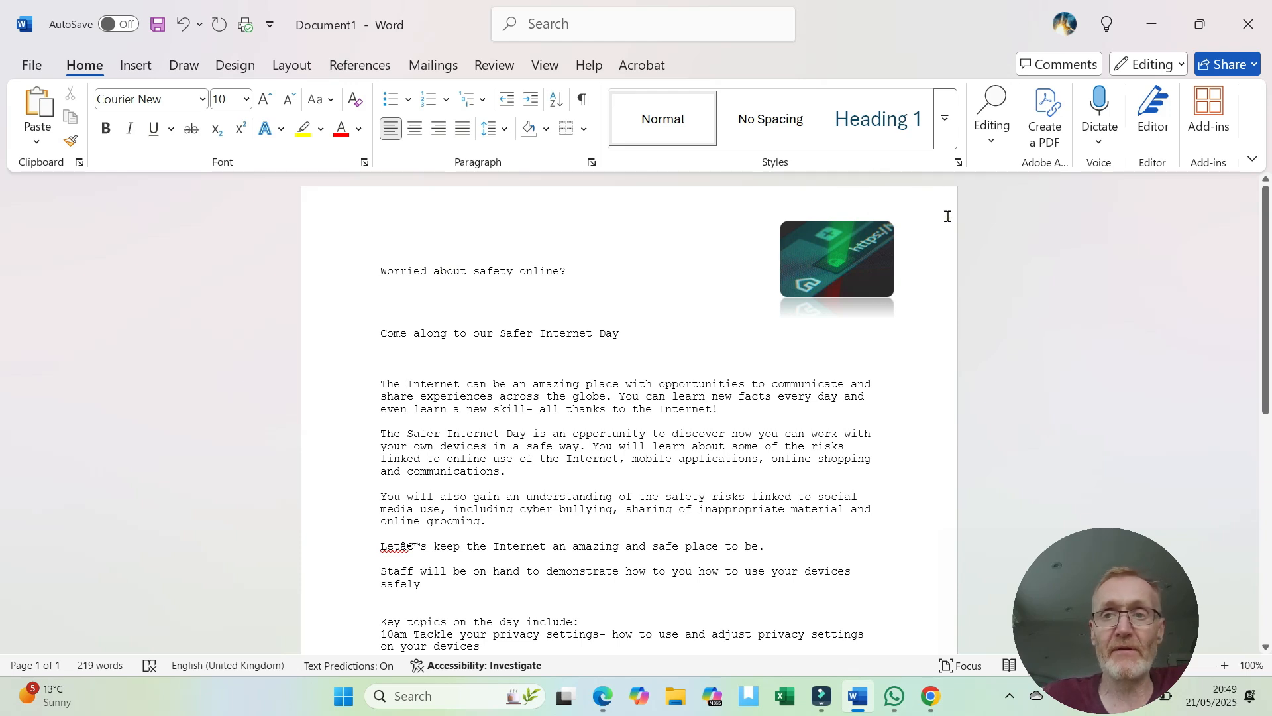
# - Search the commands for "find", open Find and Replace for replacing text, and move its dialog away from the text
pyautogui.click(992, 129)
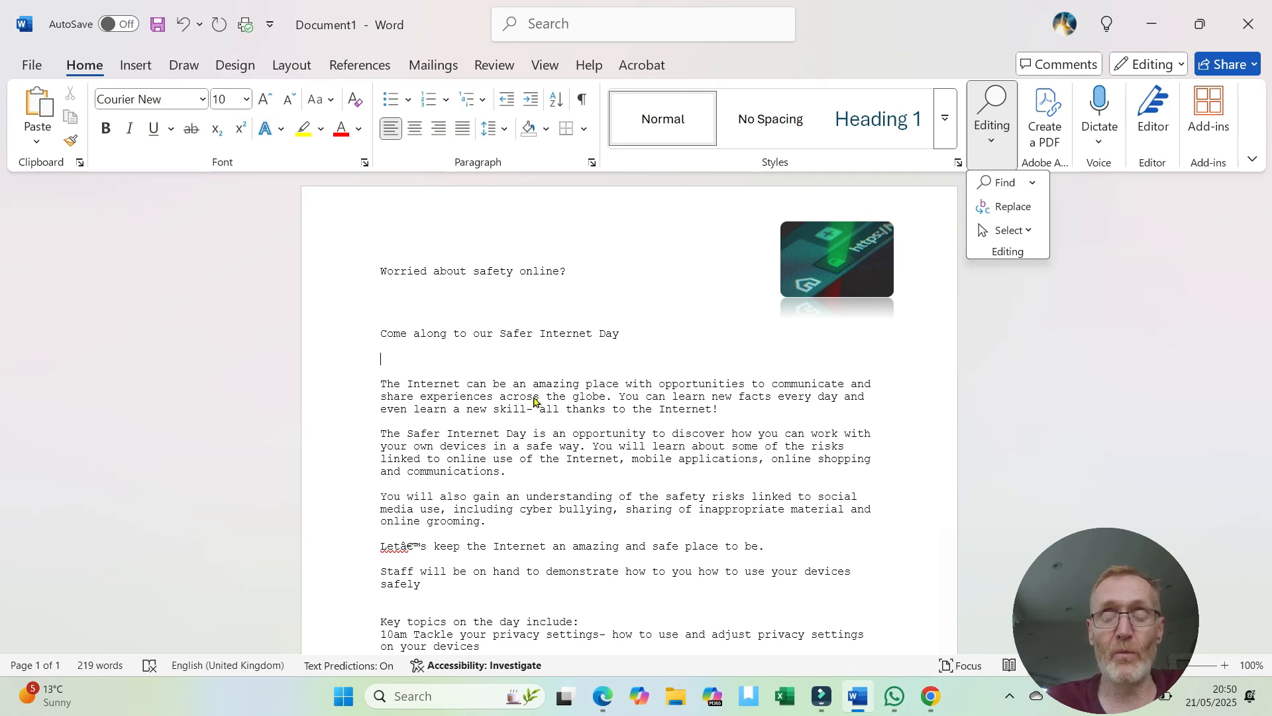
pyautogui.click(549, 24)
pyautogui.click(550, 27)
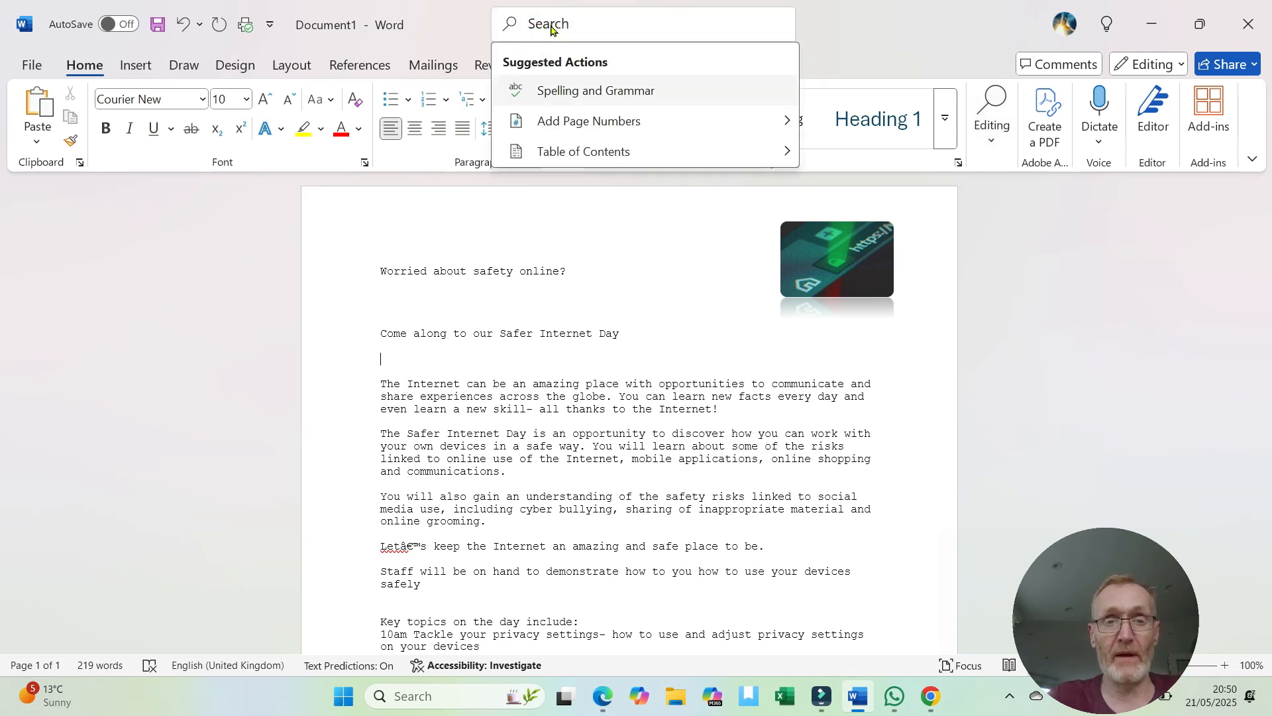
pyautogui.write('finf')
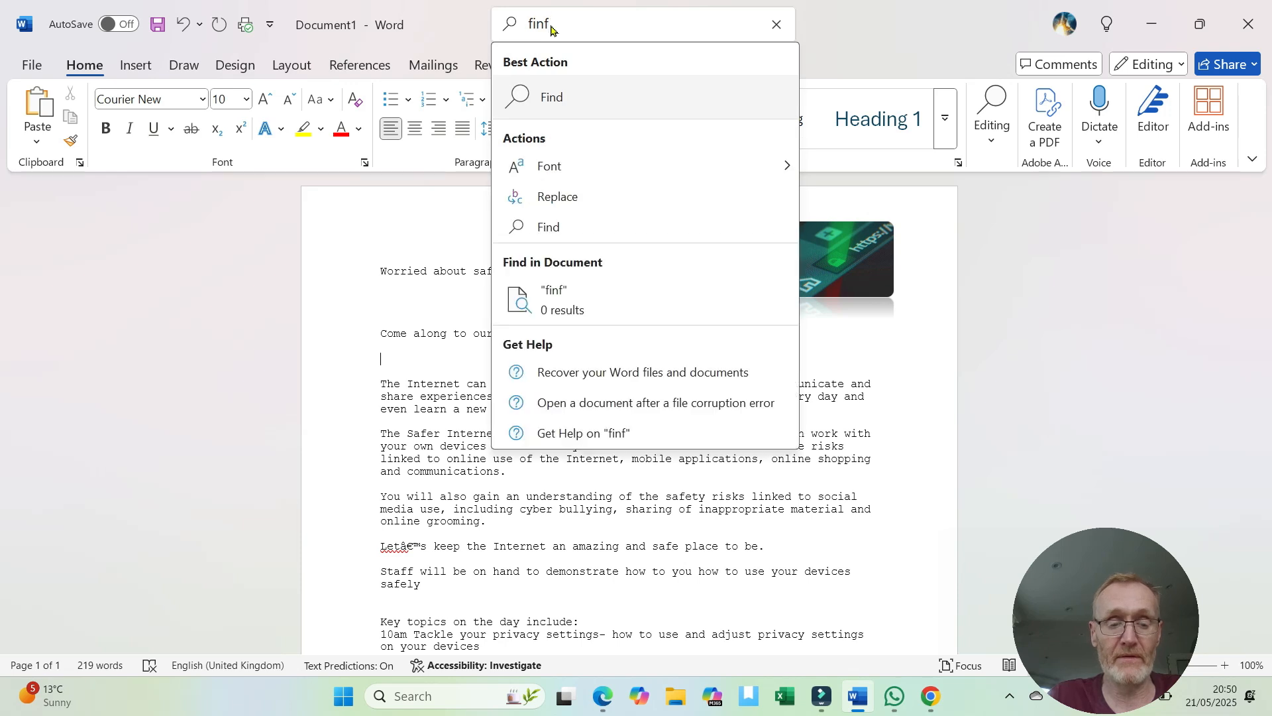
pyautogui.press('BackSpace')
pyautogui.write('d')
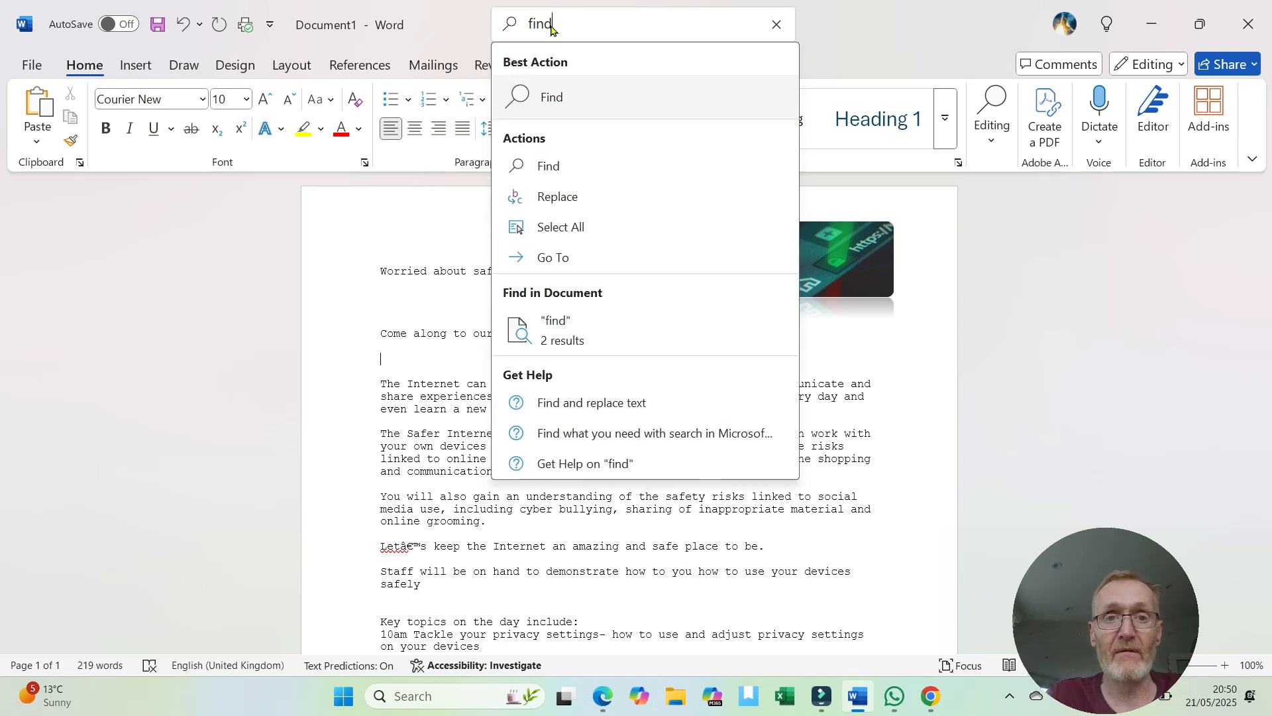
pyautogui.click(558, 197)
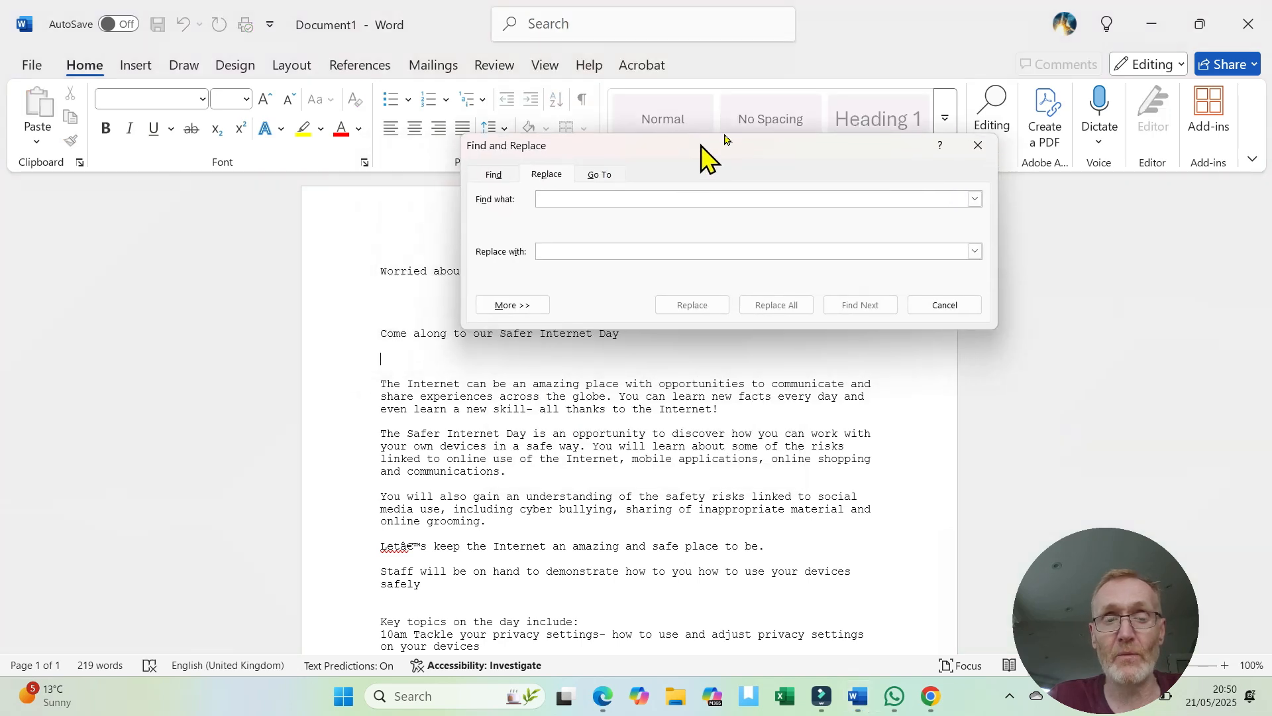
pyautogui.moveTo(695, 149); pyautogui.dragTo(802, 83)
pyautogui.click(641, 138)
pyautogui.click(637, 190)
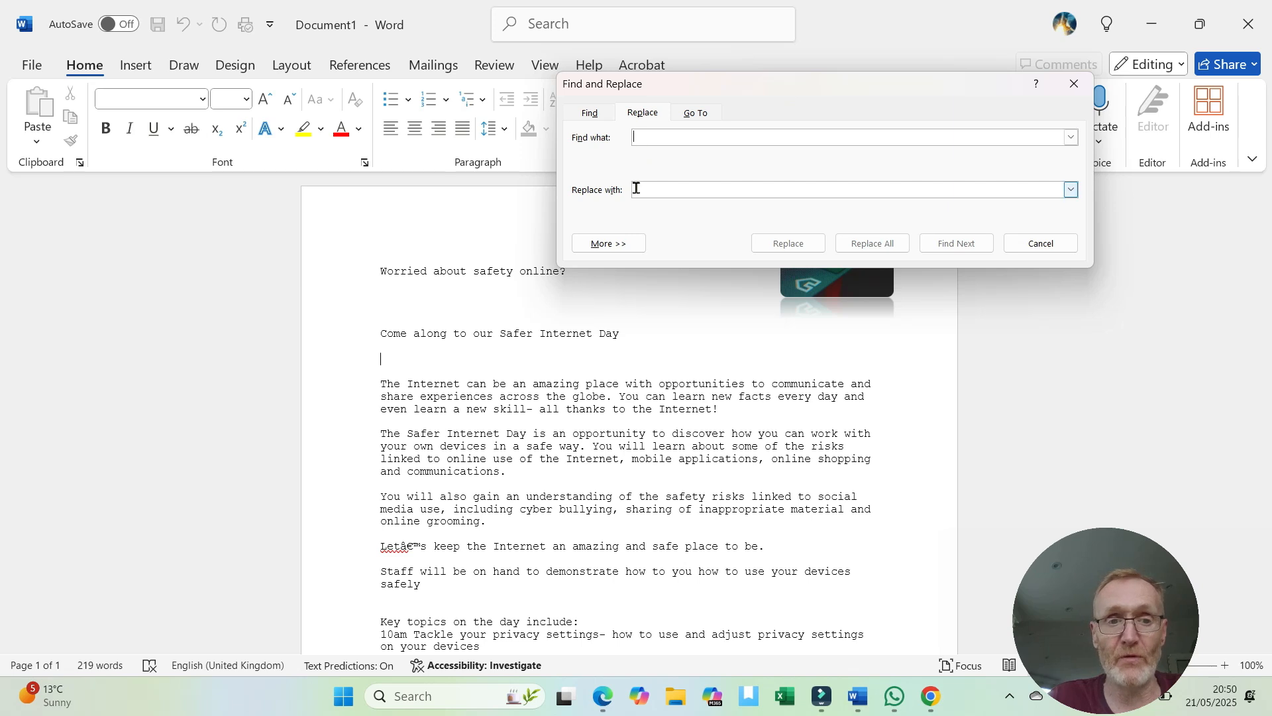
# - Replace all occurrences of "Come" with "How about popping along" and undo the replacement
pyautogui.click(668, 135)
pyautogui.write('c')
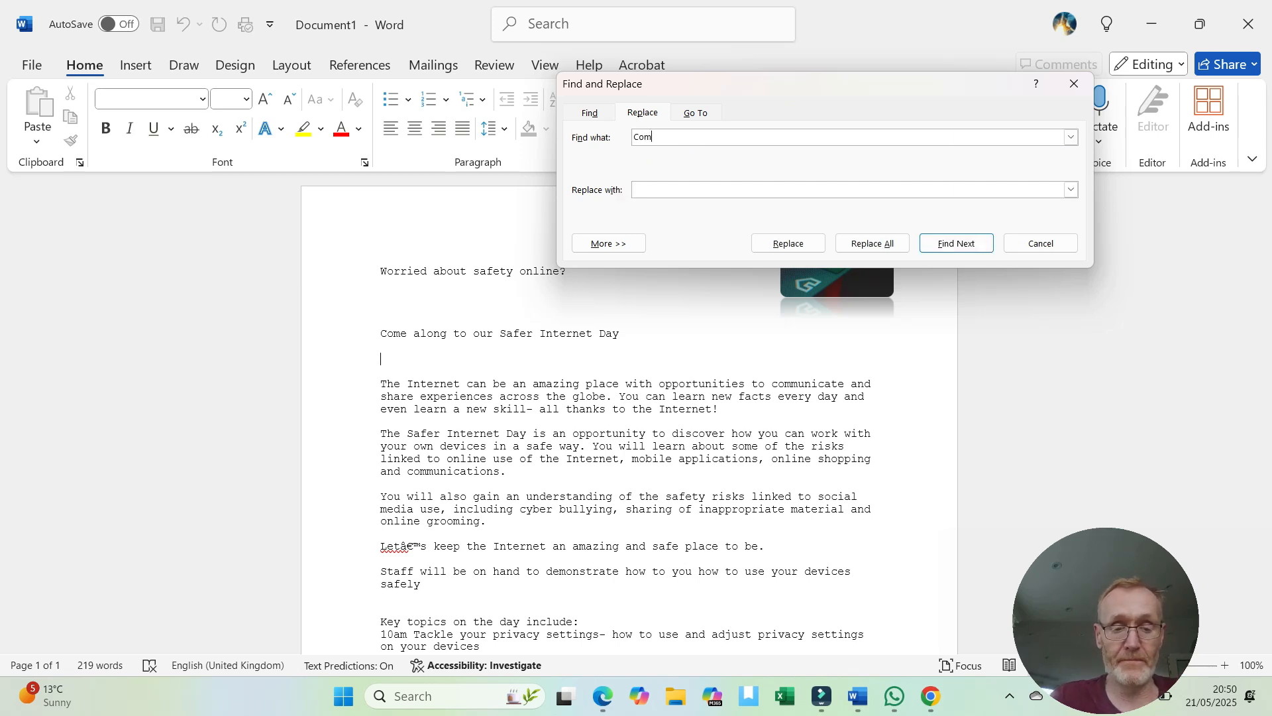
pyautogui.click(660, 192)
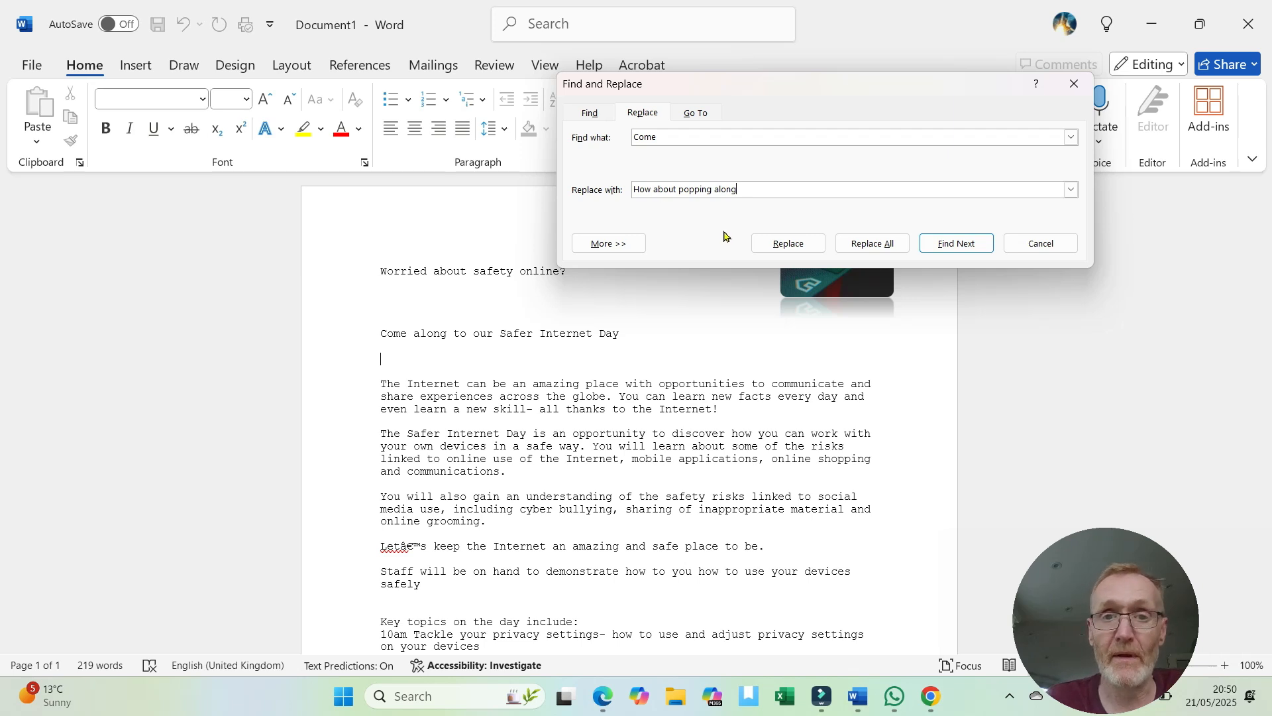
pyautogui.click(870, 244)
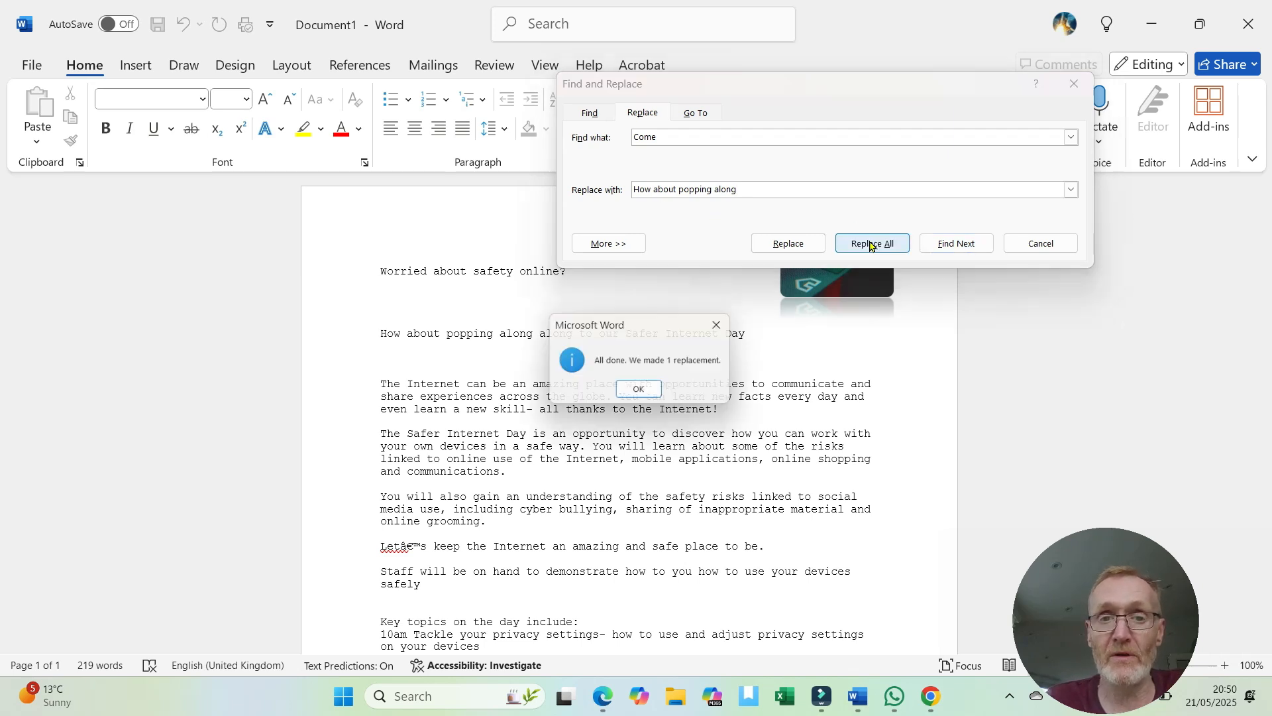
pyautogui.click(642, 394)
pyautogui.scroll(4, 623, 387)
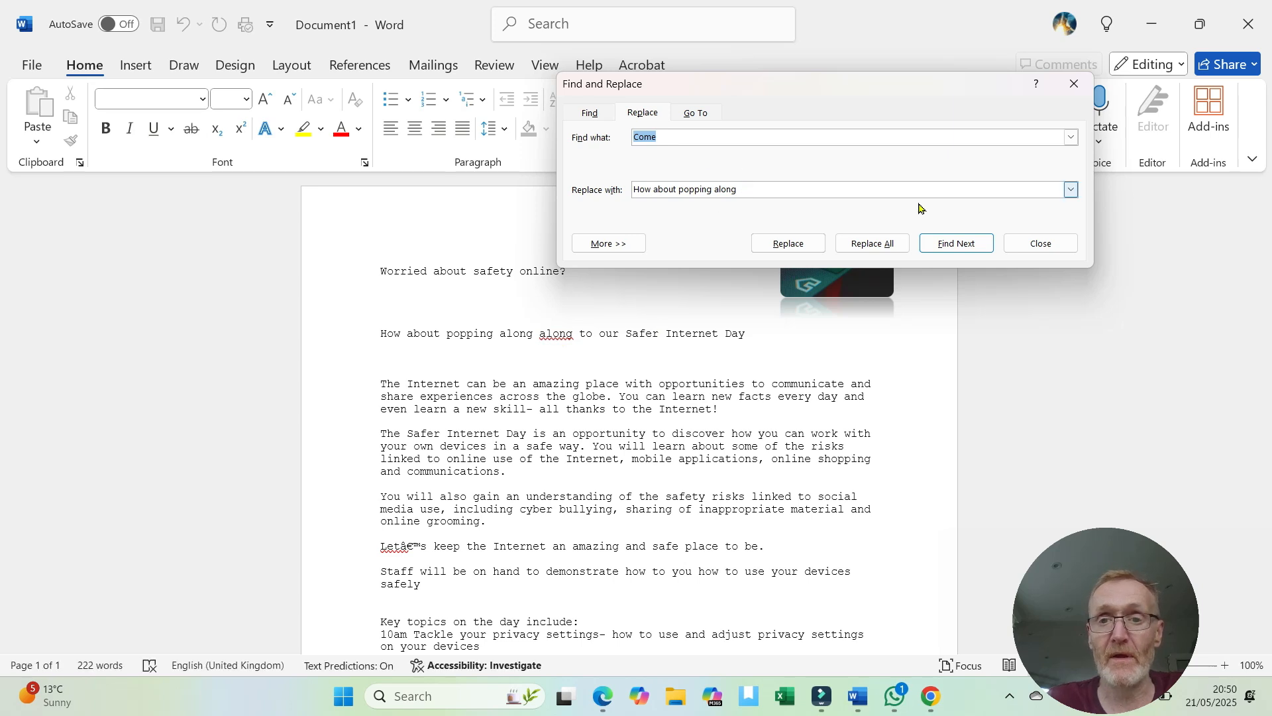
pyautogui.click(1038, 244)
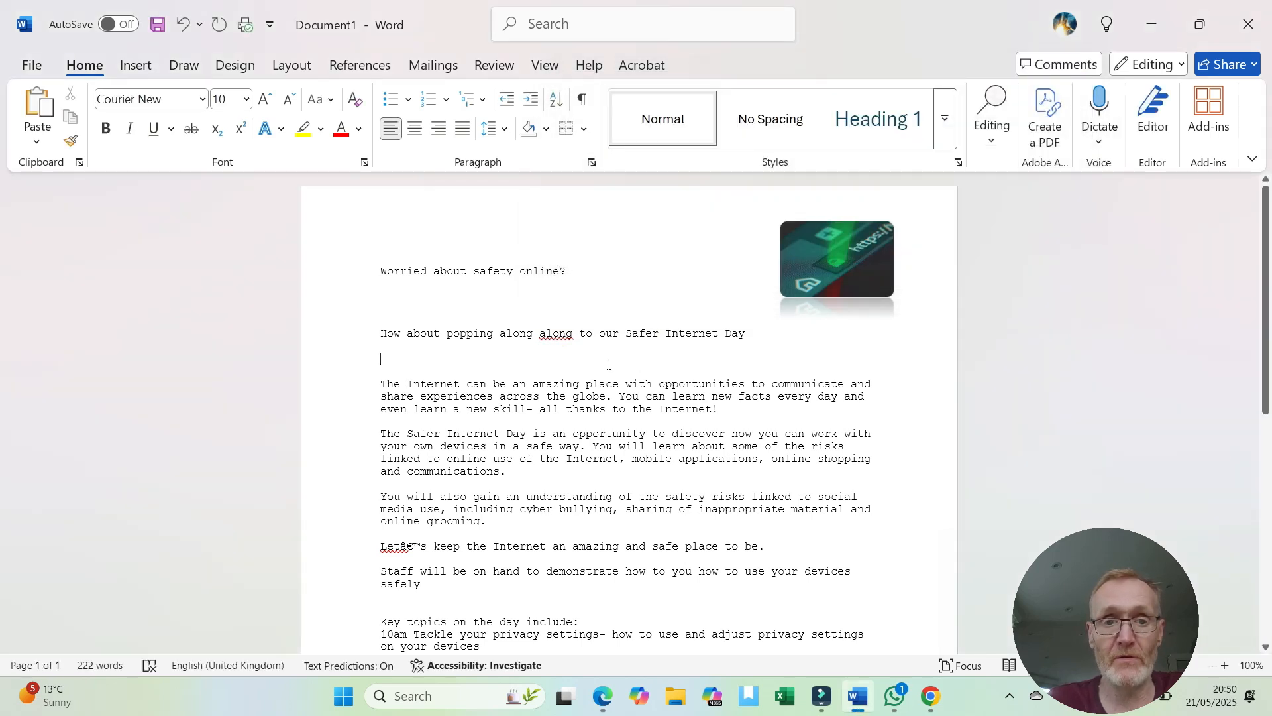
pyautogui.hotkey('ctrl', 'z')
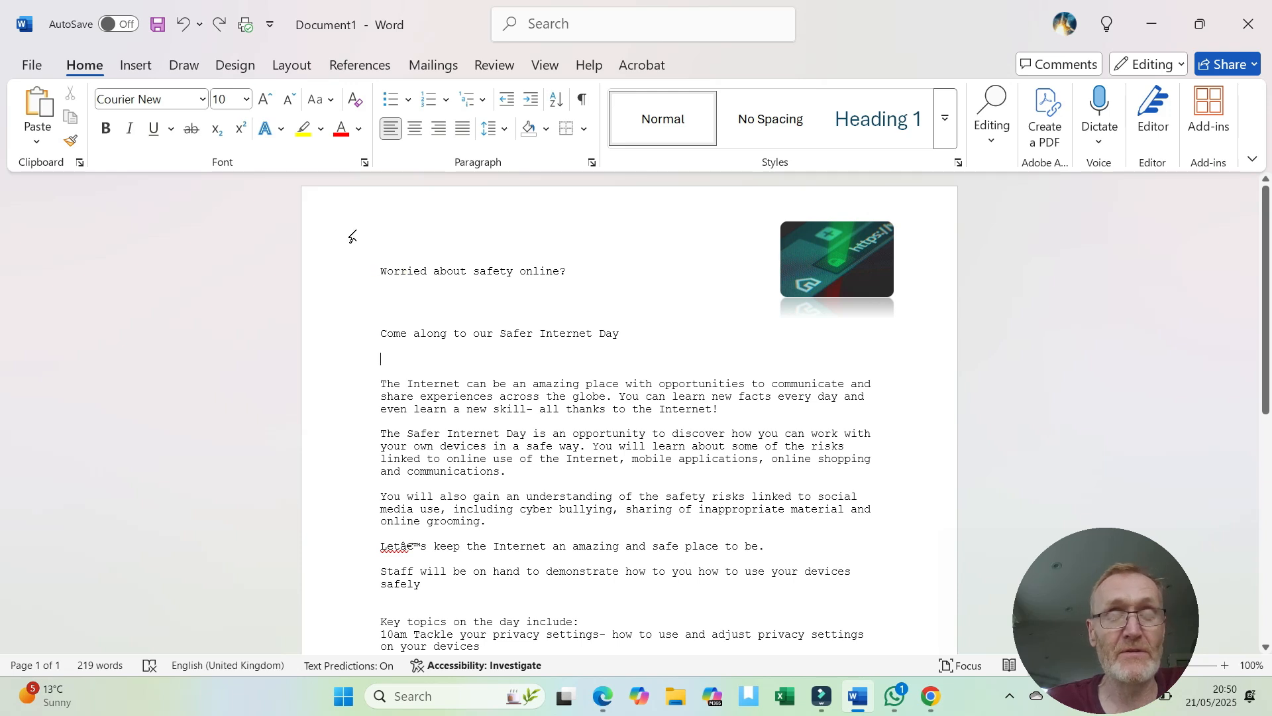
# - Display the document's rulers and try the left indent marker
pyautogui.click(536, 67)
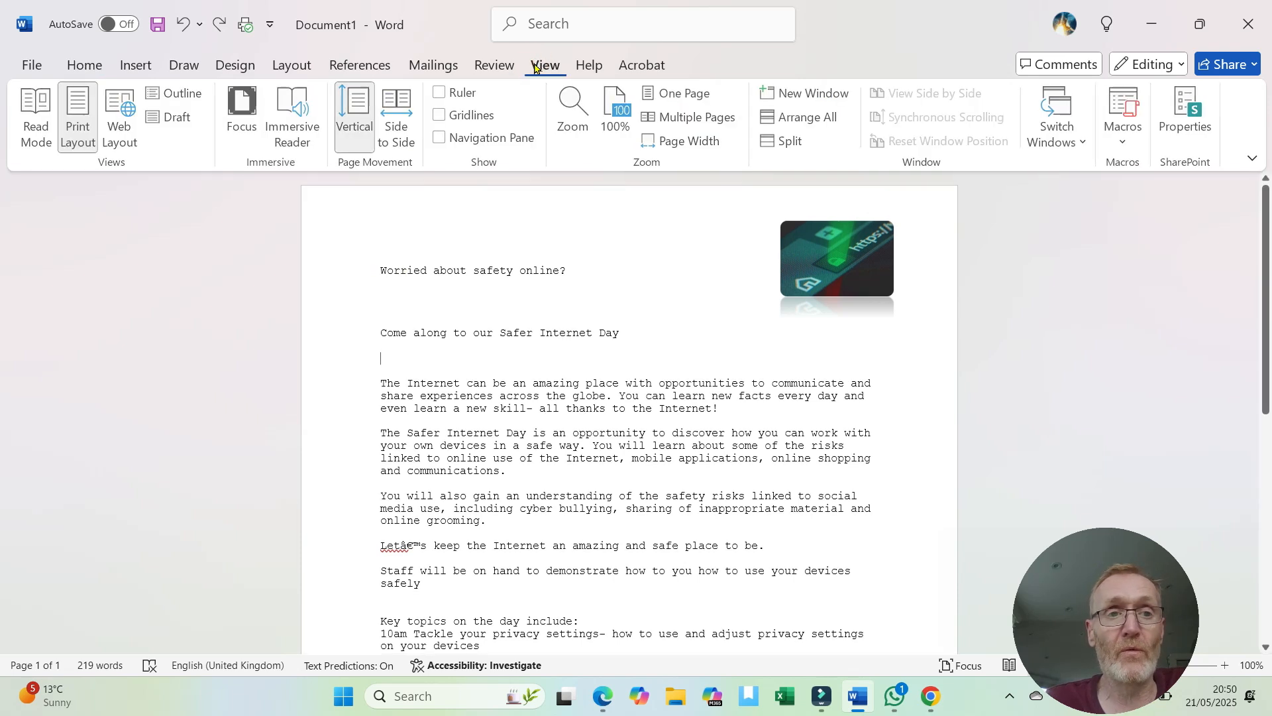
pyautogui.click(439, 94)
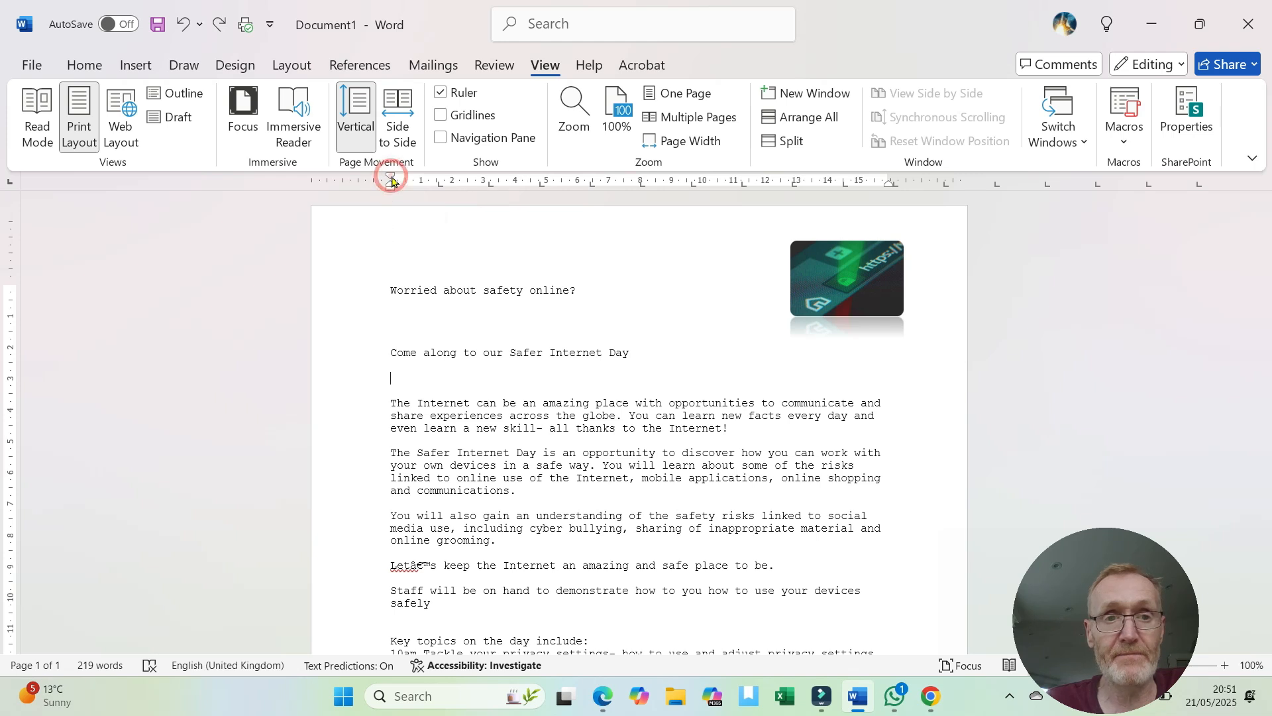
pyautogui.moveTo(392, 181)
pyautogui.mouseDown()
pyautogui.moveTo(453, 186)
pyautogui.moveTo(336, 177)
pyautogui.moveTo(391, 179)
pyautogui.mouseUp()
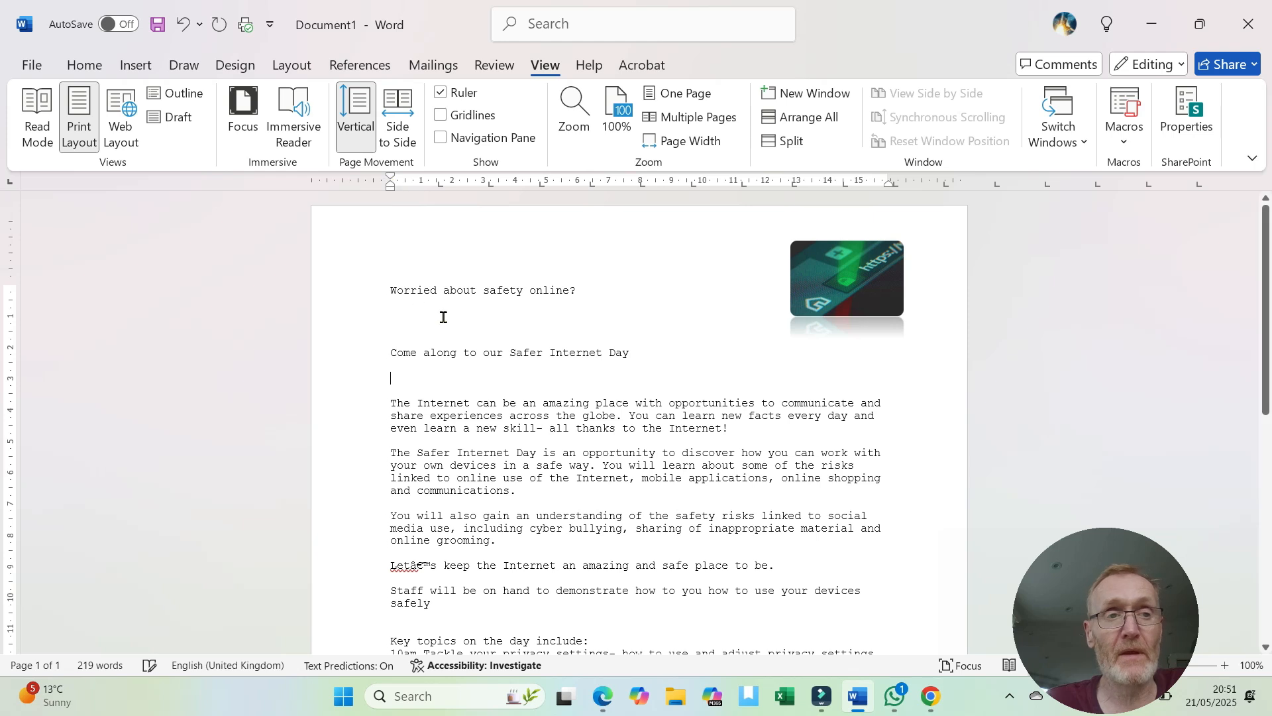
# - Set custom left and right page margins of 2 cm for the whole document
pyautogui.click(300, 69)
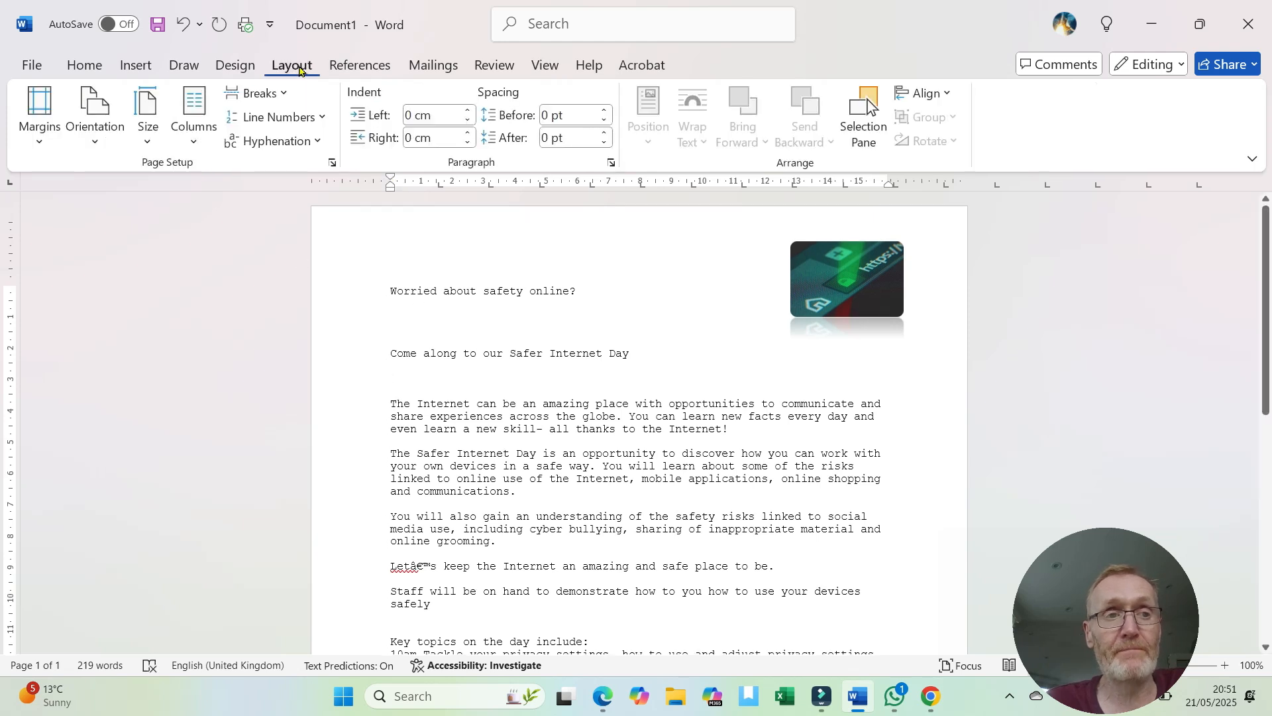
pyautogui.click(37, 145)
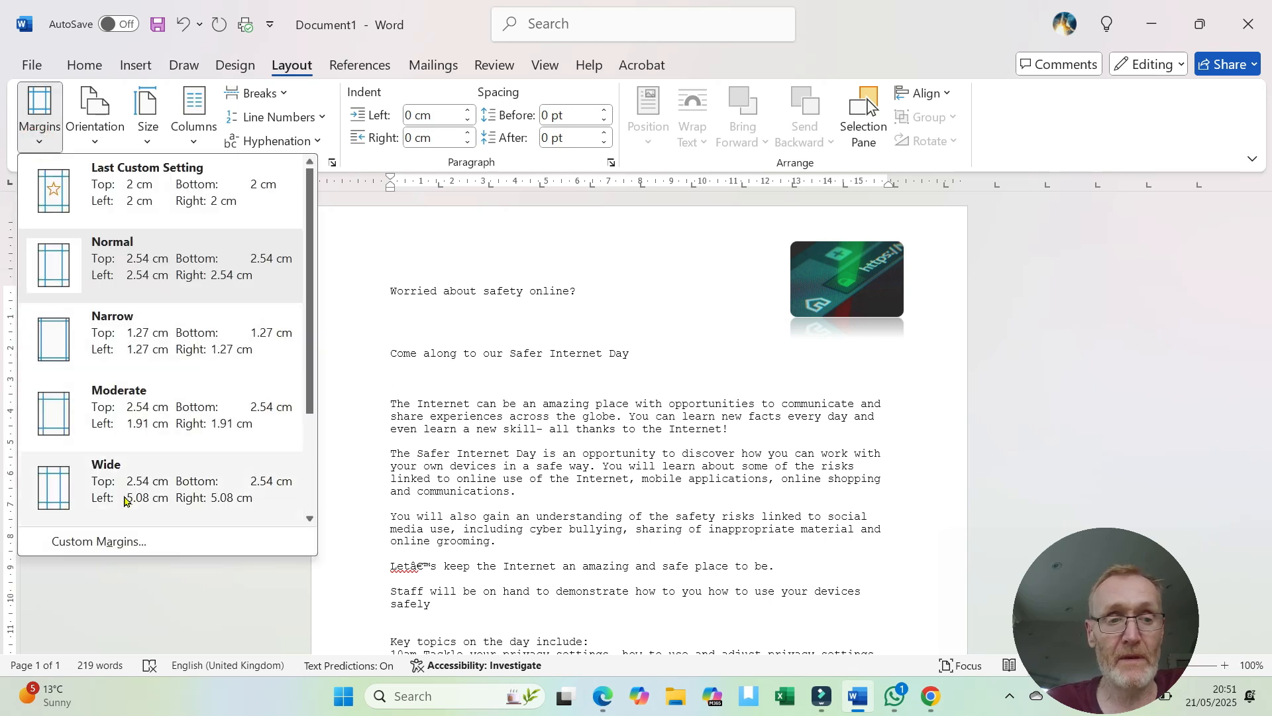
pyautogui.click(126, 542)
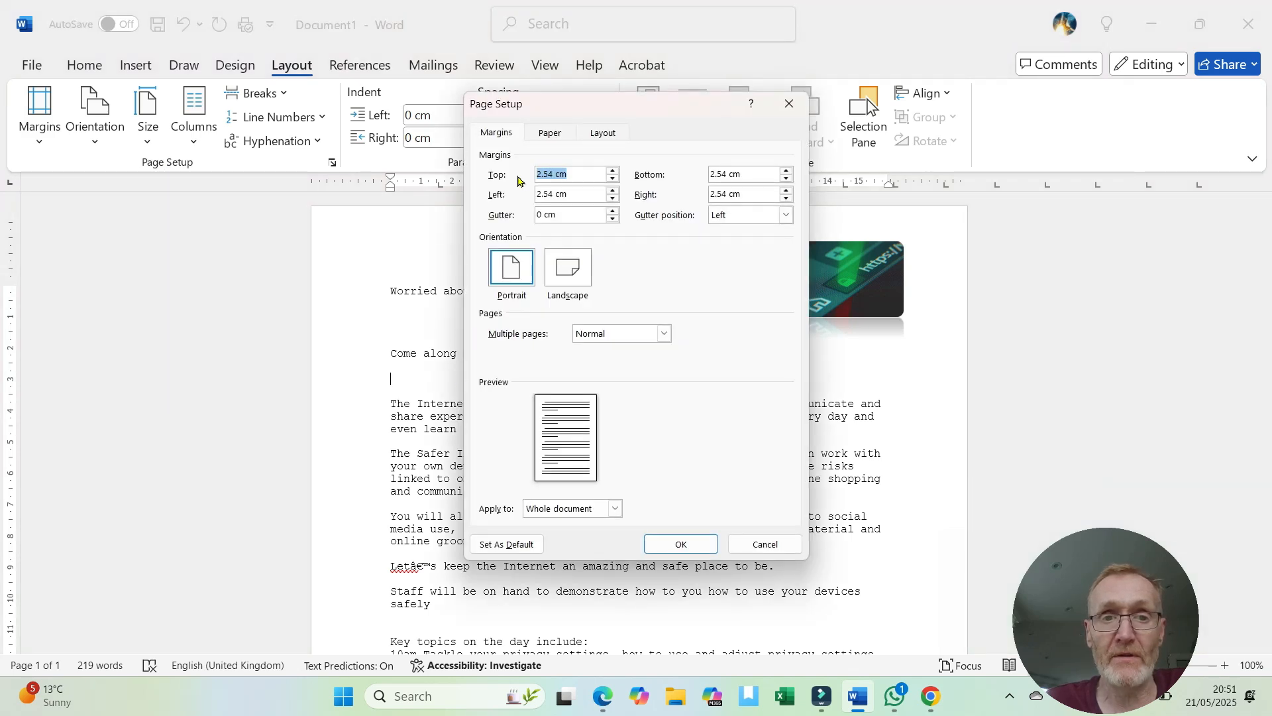
pyautogui.click(613, 198)
pyautogui.click(613, 198)
pyautogui.click(613, 198)
pyautogui.click(613, 198)
pyautogui.click(613, 199)
pyautogui.click(787, 198)
pyautogui.click(786, 198)
pyautogui.click(786, 198)
pyautogui.click(786, 198)
pyautogui.click(786, 198)
pyautogui.click(787, 198)
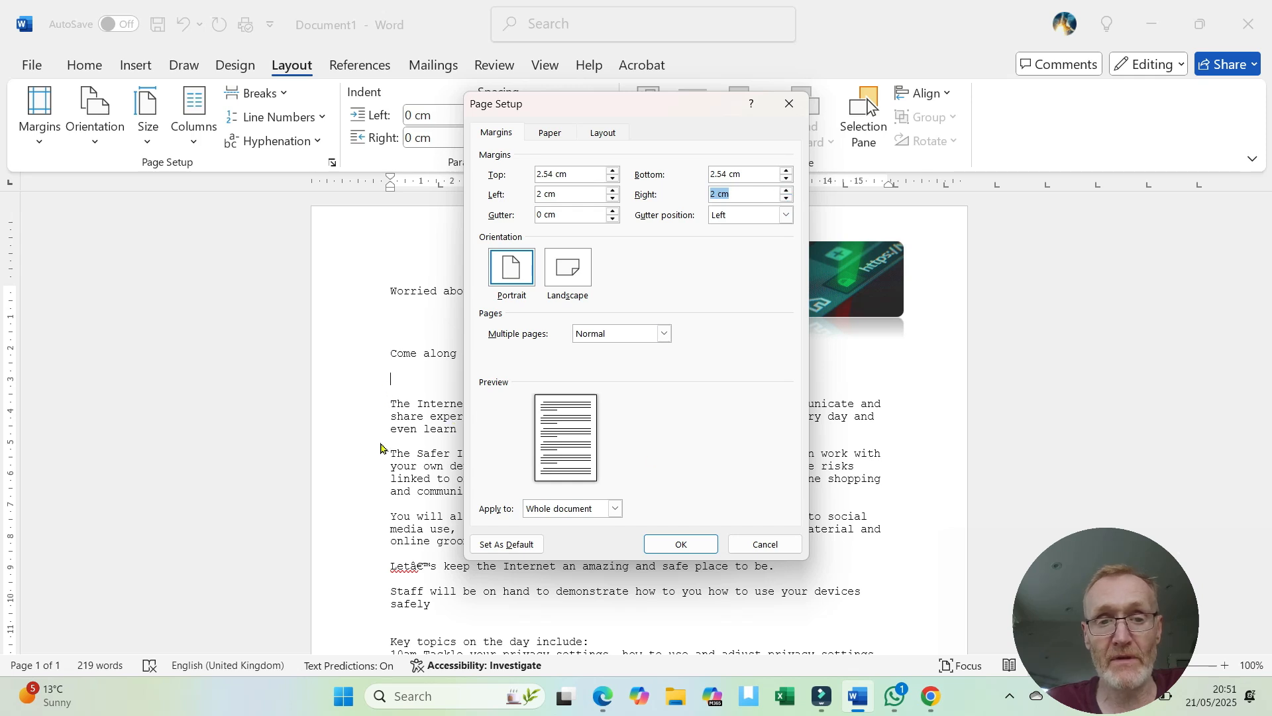
pyautogui.click(681, 544)
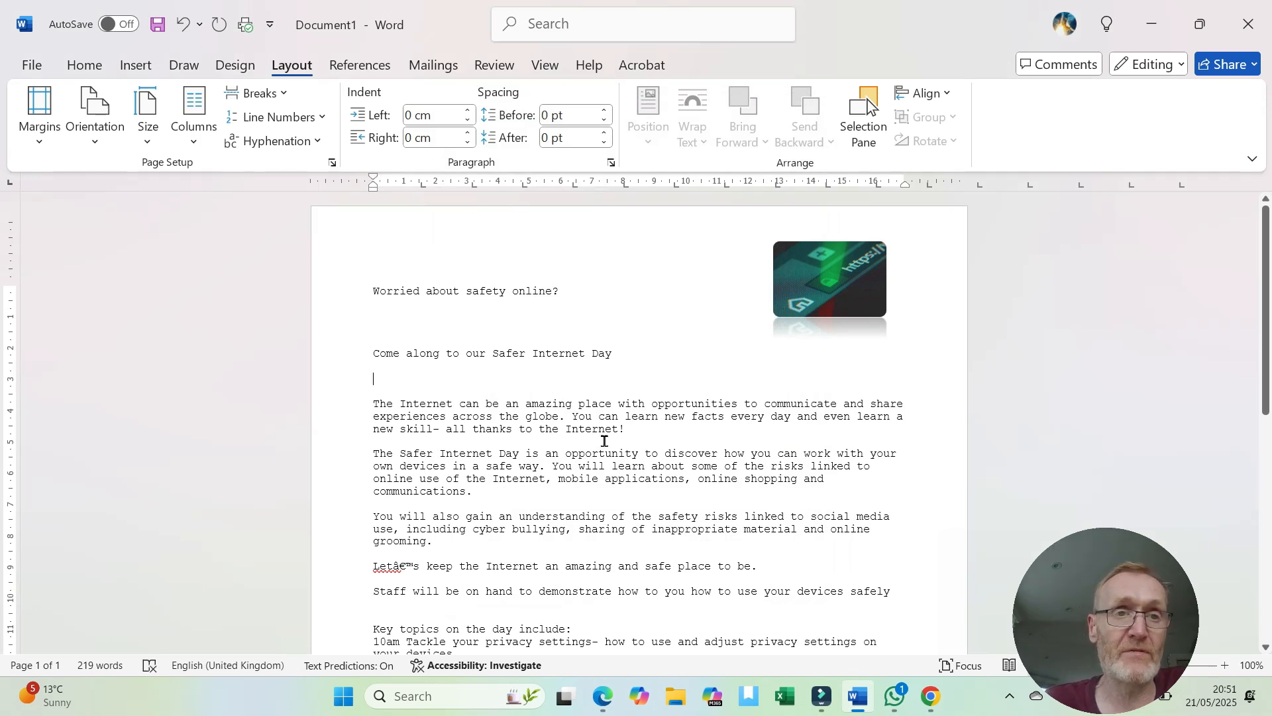
pyautogui.click(75, 64)
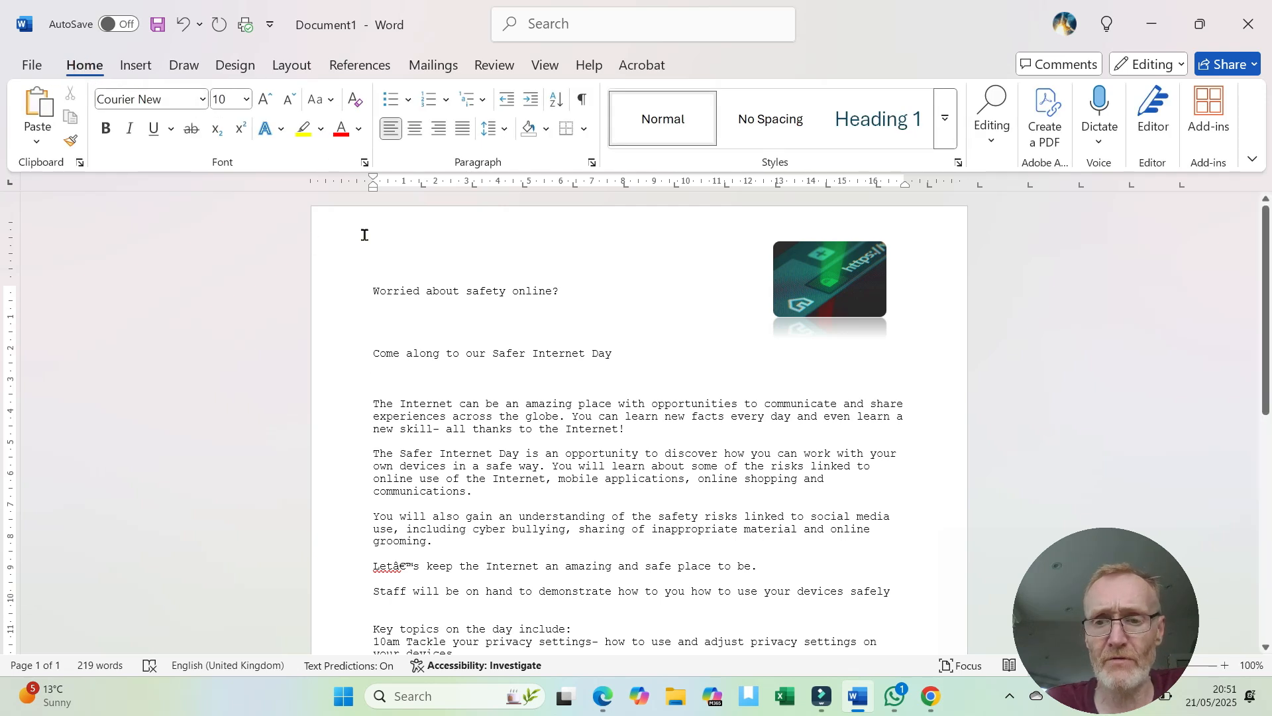
pyautogui.click(504, 132)
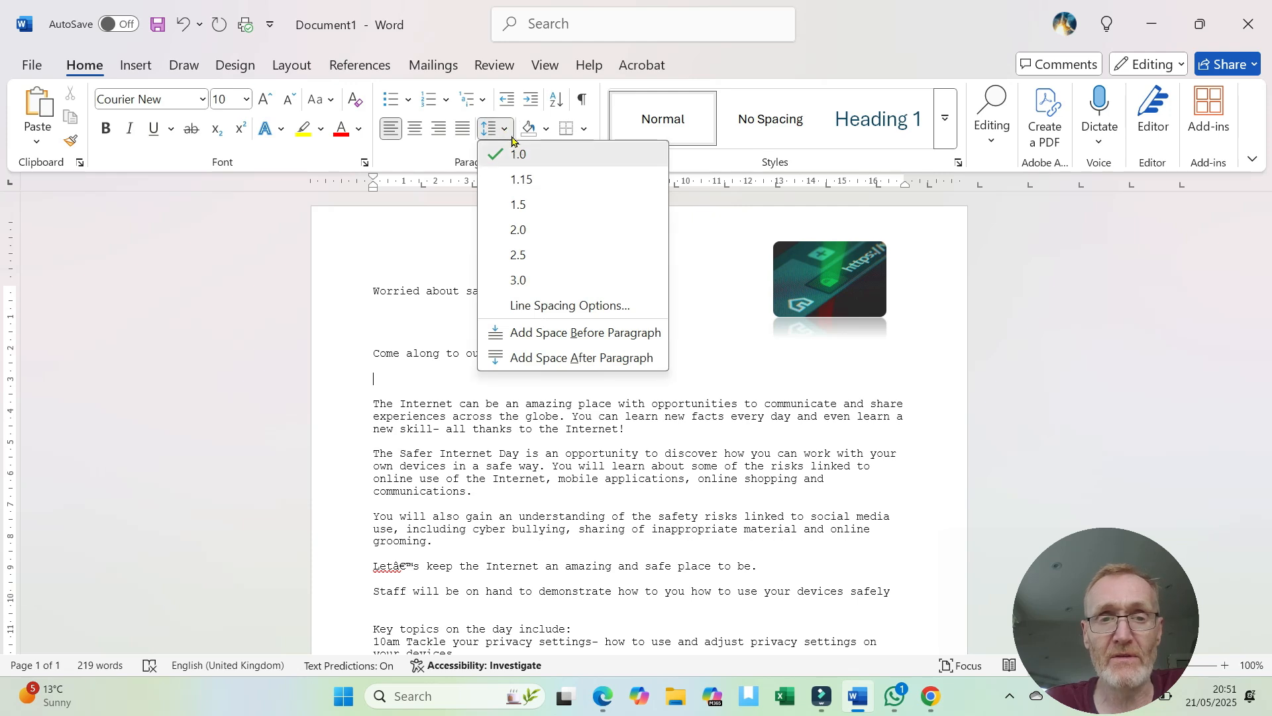
pyautogui.click(507, 130)
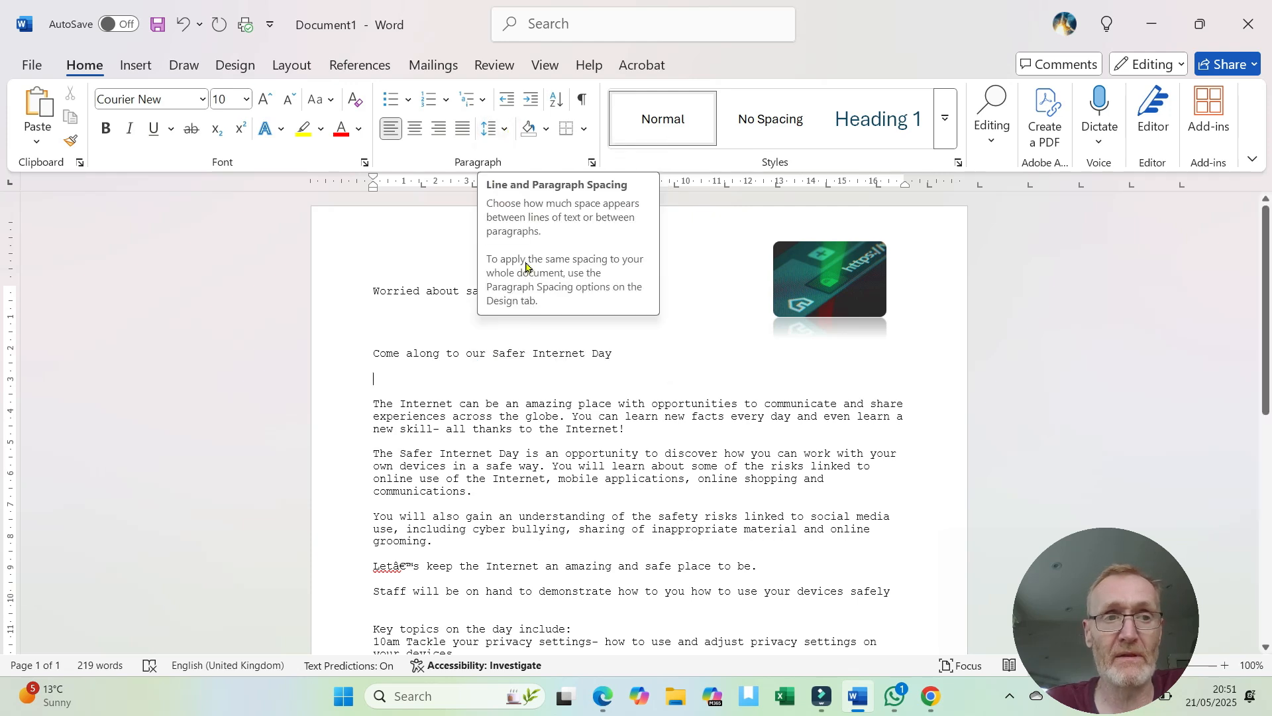